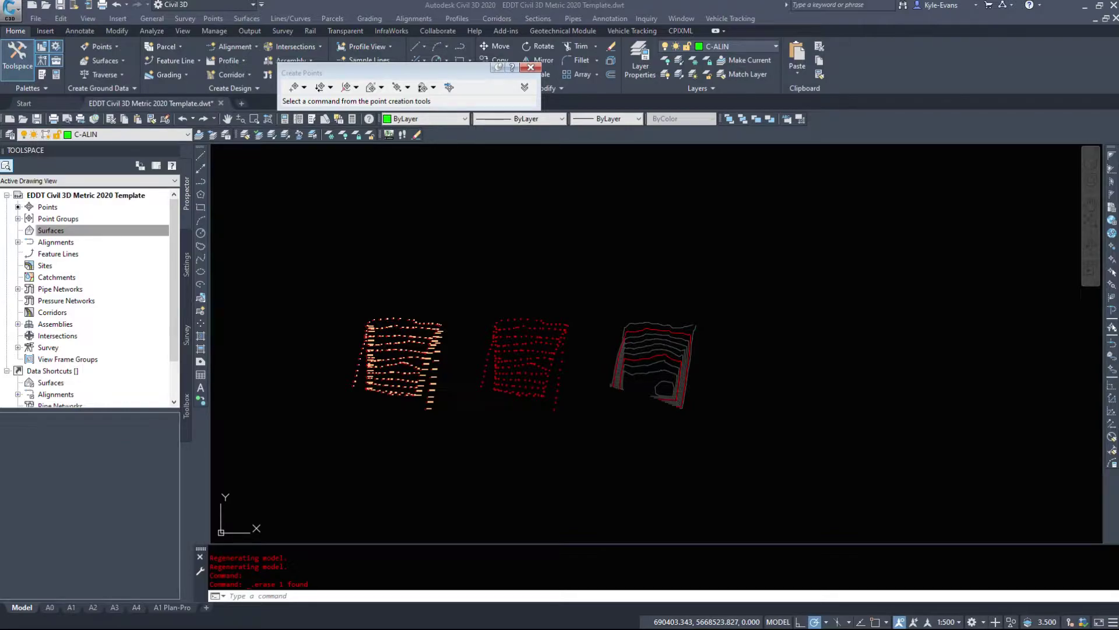
# Step: Examine the labelled survey points in the first of the three data sets
pyautogui.scroll(4, 440, 338)
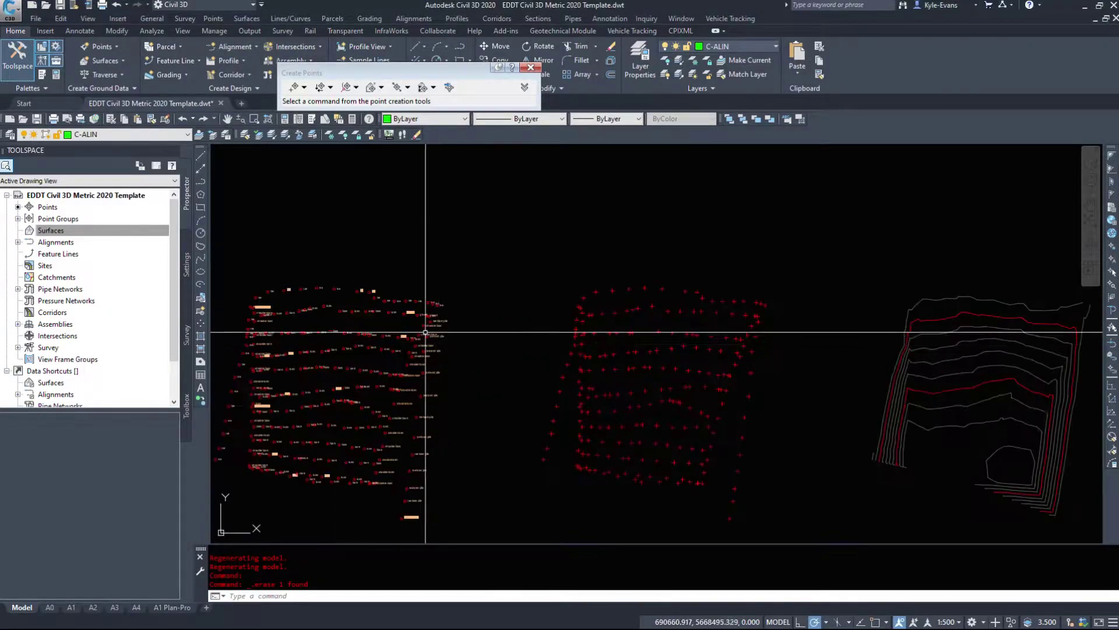
pyautogui.click(342, 253)
pyautogui.click(500, 361)
pyautogui.press('Escape')
pyautogui.scroll(6, 380, 440)
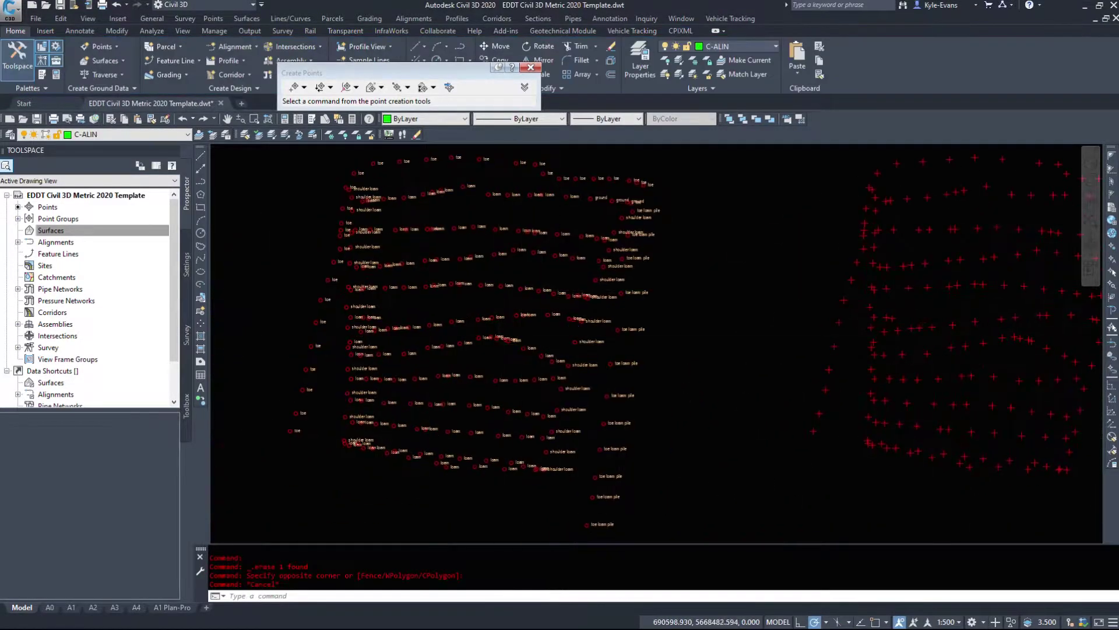
pyautogui.scroll(-8, 396, 379)
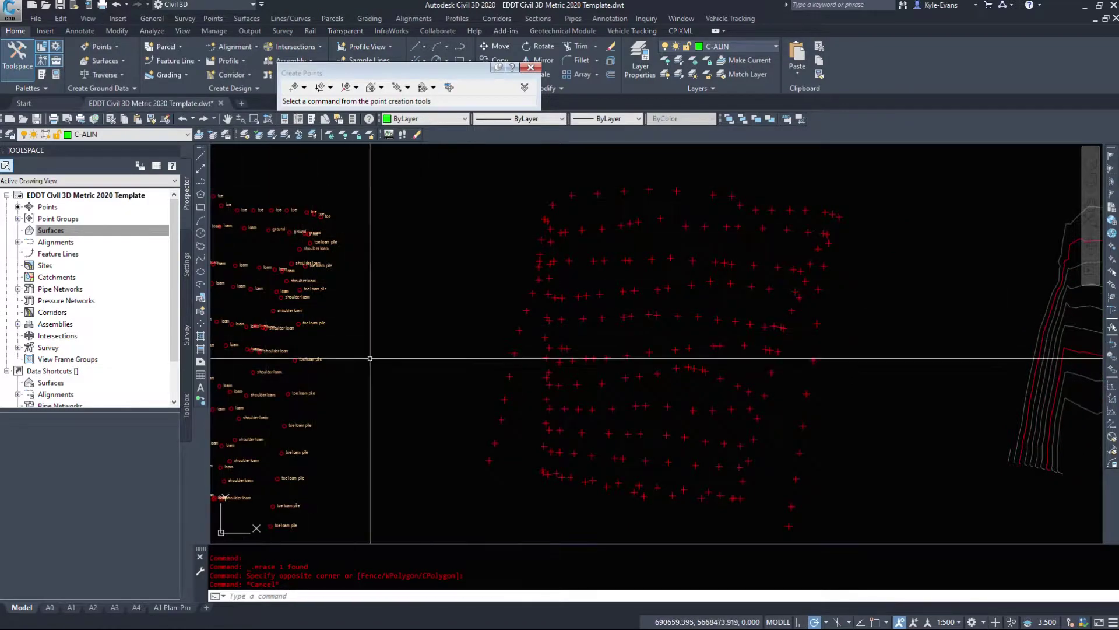
# Step: Inspect the properties of one plain drawing point in the middle data set, including its Z position
pyautogui.scroll(5, 373, 388)
pyautogui.click(380, 245)
pyautogui.click(500, 338)
pyautogui.scroll(5, 422, 327)
pyautogui.click(569, 362)
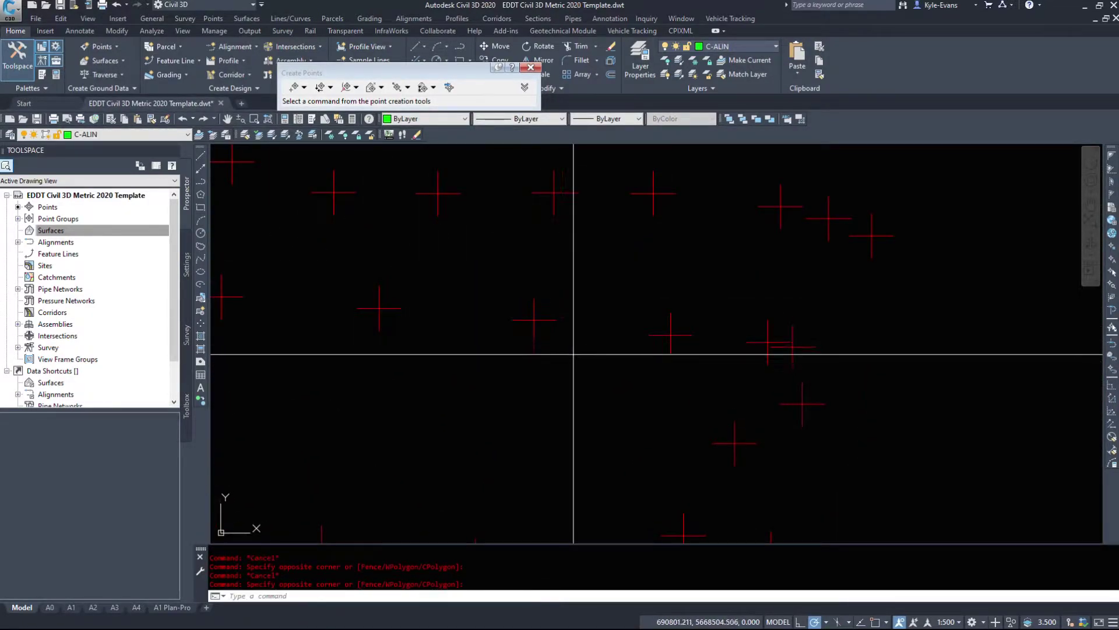
pyautogui.click(479, 285)
pyautogui.rightClick(480, 284)
pyautogui.click(489, 365)
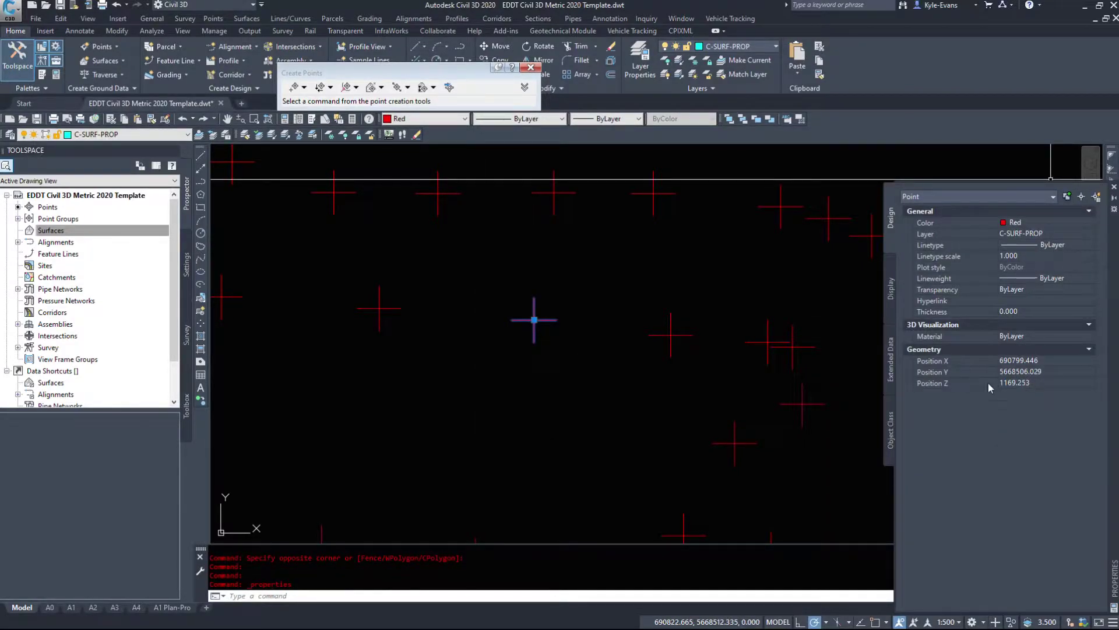
pyautogui.press('Escape')
pyautogui.scroll(-6, 470, 406)
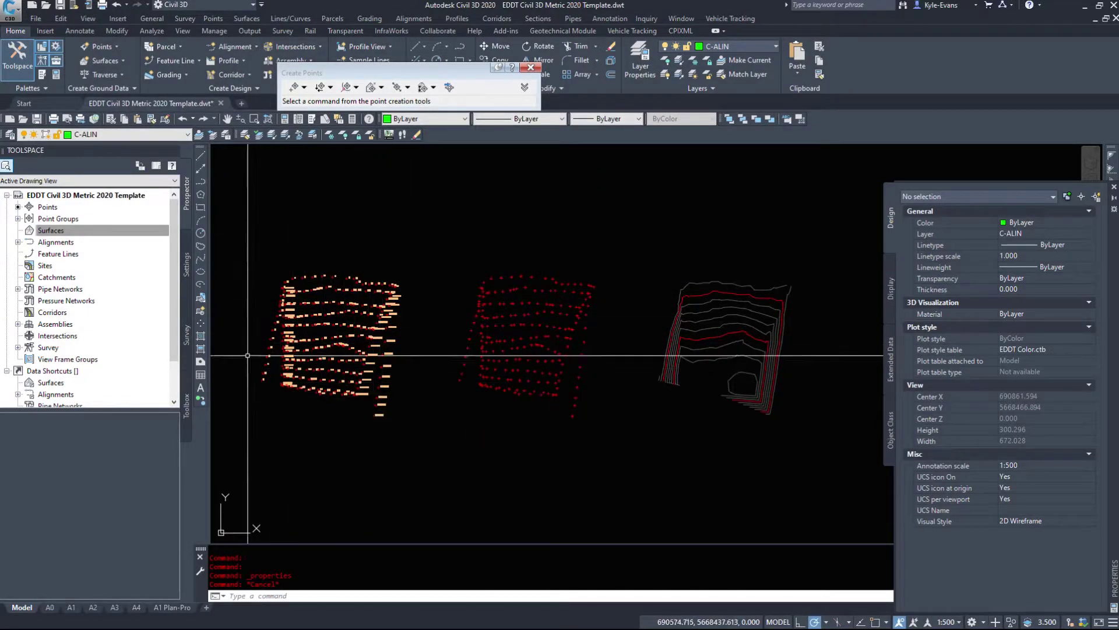
# Step: Select the contour polylines of the third data set and review their shared properties
pyautogui.moveTo(641, 387); pyautogui.dragTo(556, 389, button='middle')
pyautogui.click(718, 276)
pyautogui.click(703, 288)
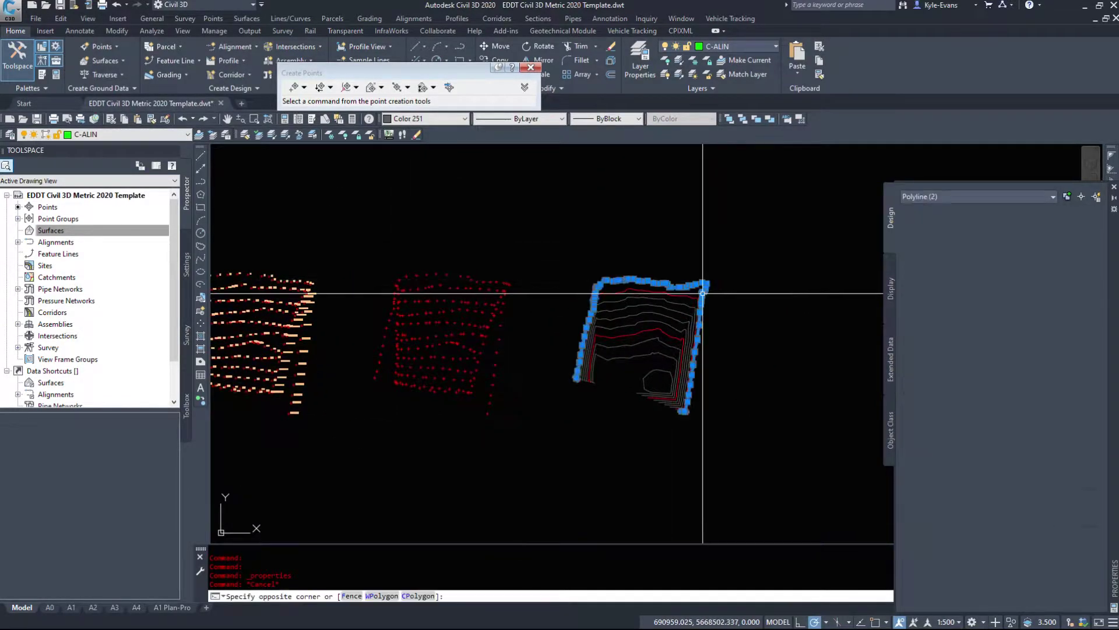
pyautogui.scroll(4, 726, 331)
pyautogui.click(650, 234)
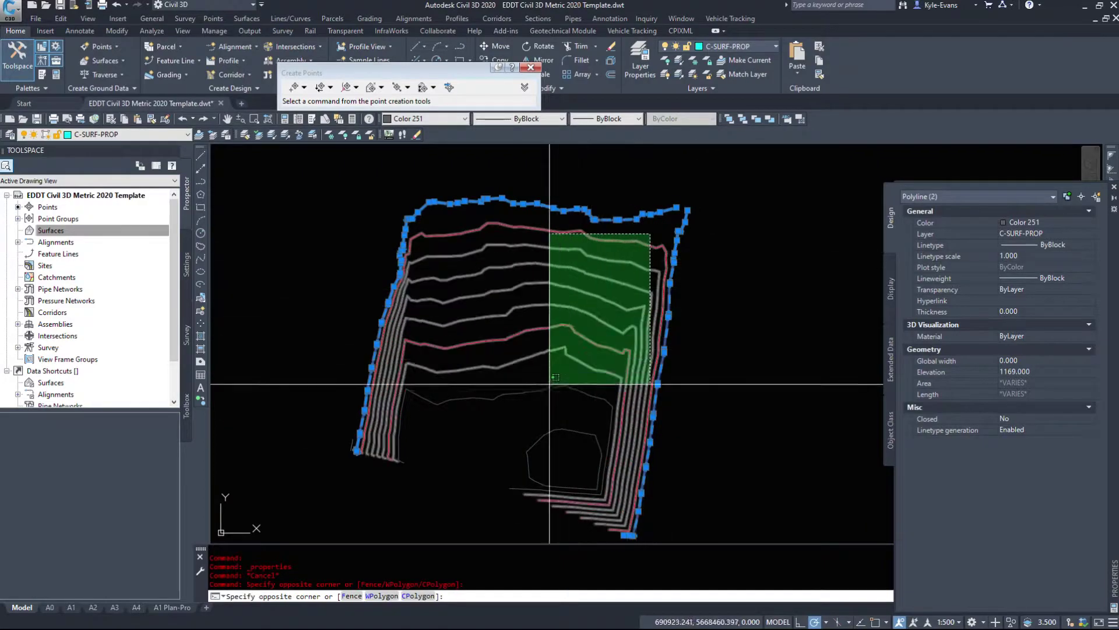
pyautogui.click(525, 447)
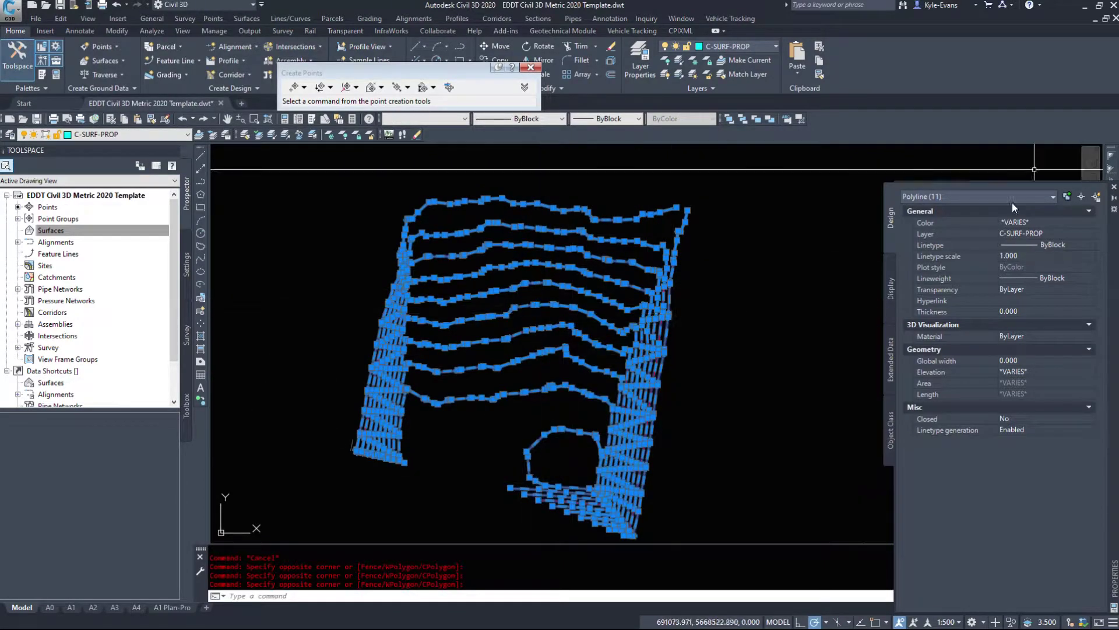
pyautogui.press('Escape')
# Step: Check the elevations of the innermost full contour and a mid-slope contour, and close the properties display
pyautogui.click(612, 409)
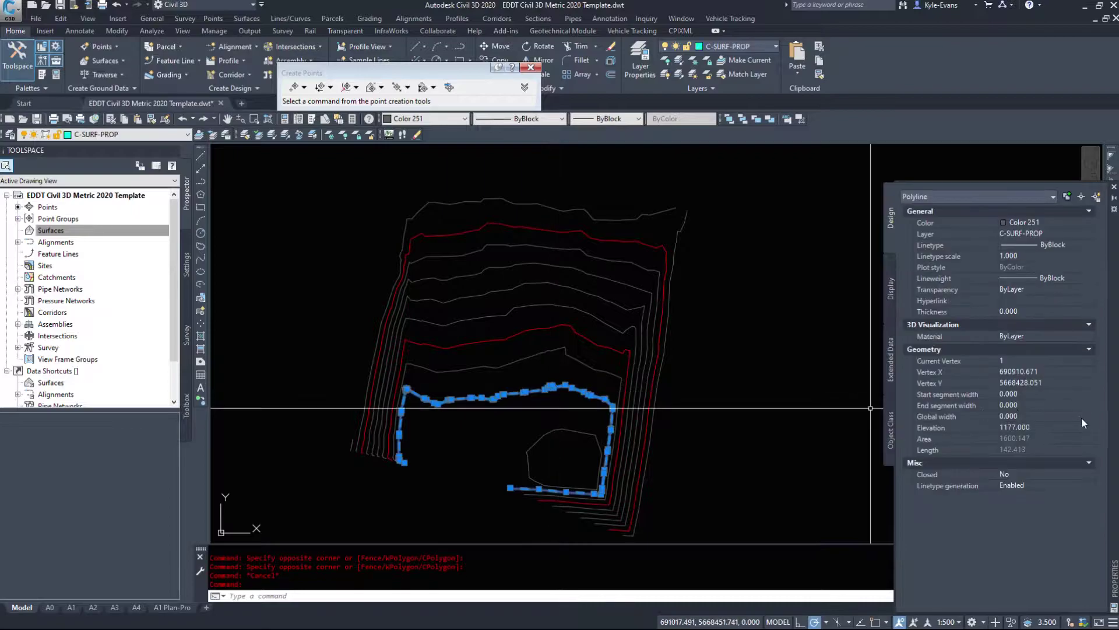
pyautogui.press('Escape')
pyautogui.click(575, 288)
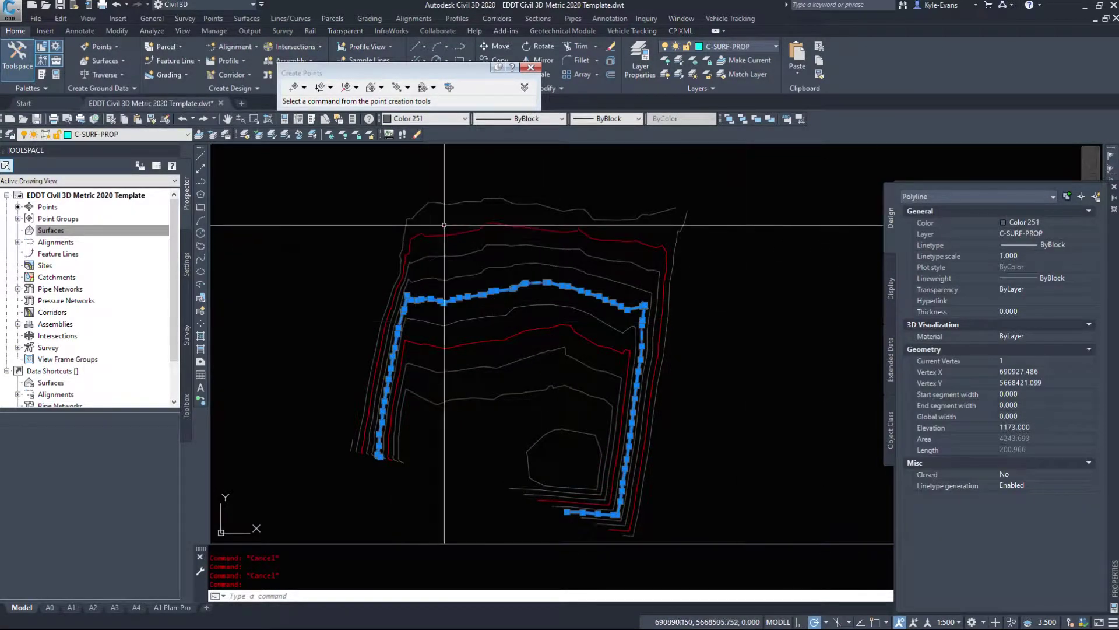
pyautogui.scroll(-4, 565, 326)
pyautogui.press('Escape')
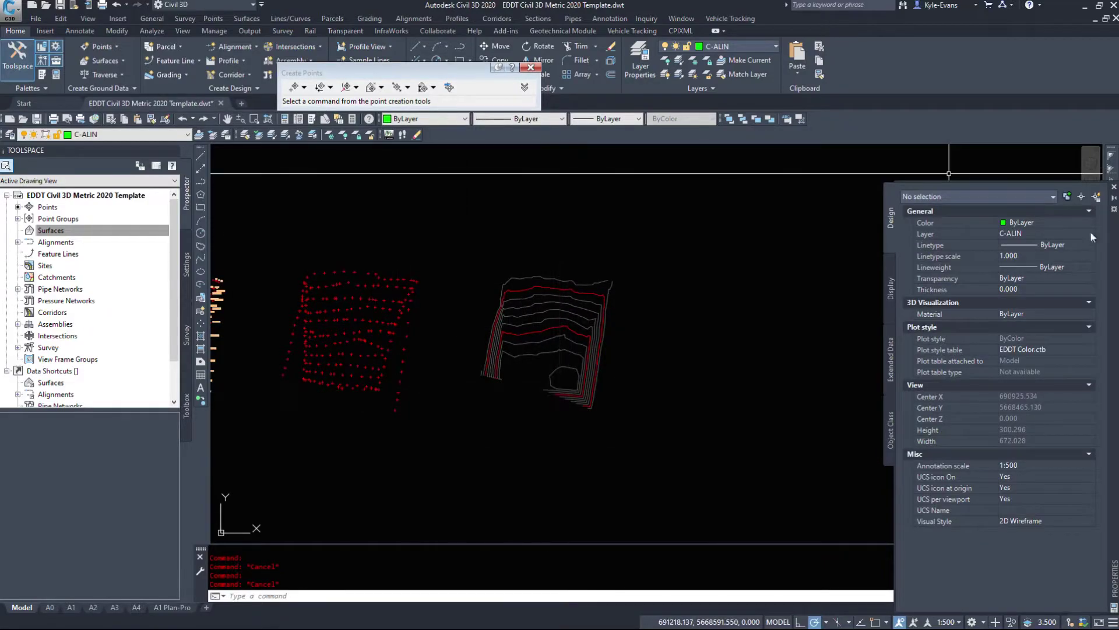
pyautogui.click(1114, 187)
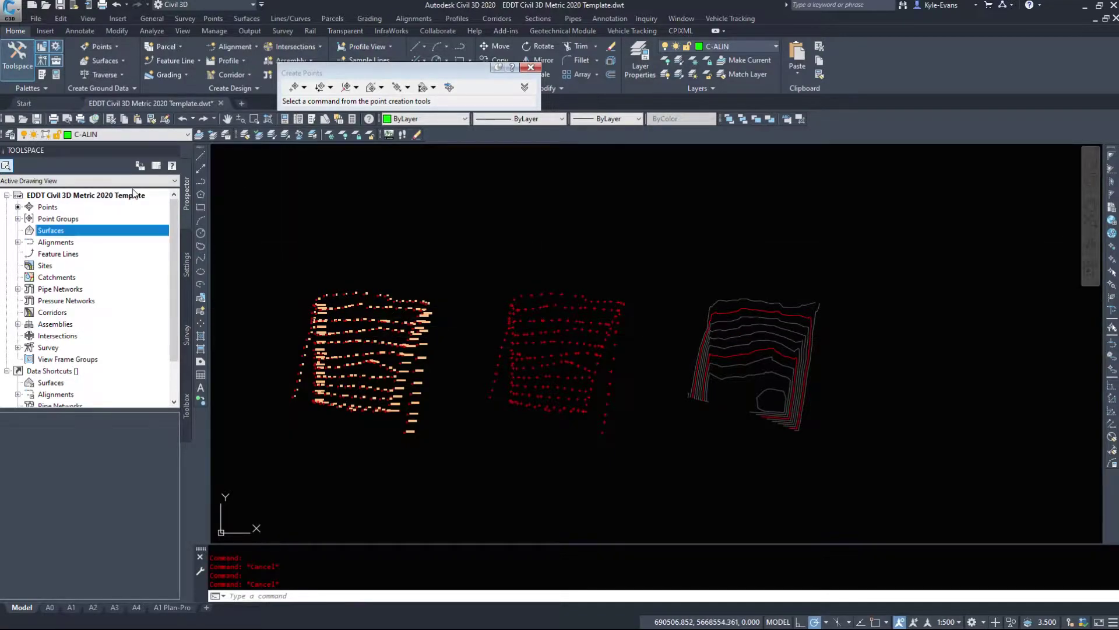
# Step: Close the Create Points toolbar to clear the drawing area
pyautogui.moveTo(362, 326); pyautogui.dragTo(508, 295, button='middle')
pyautogui.rightClick(88, 235)
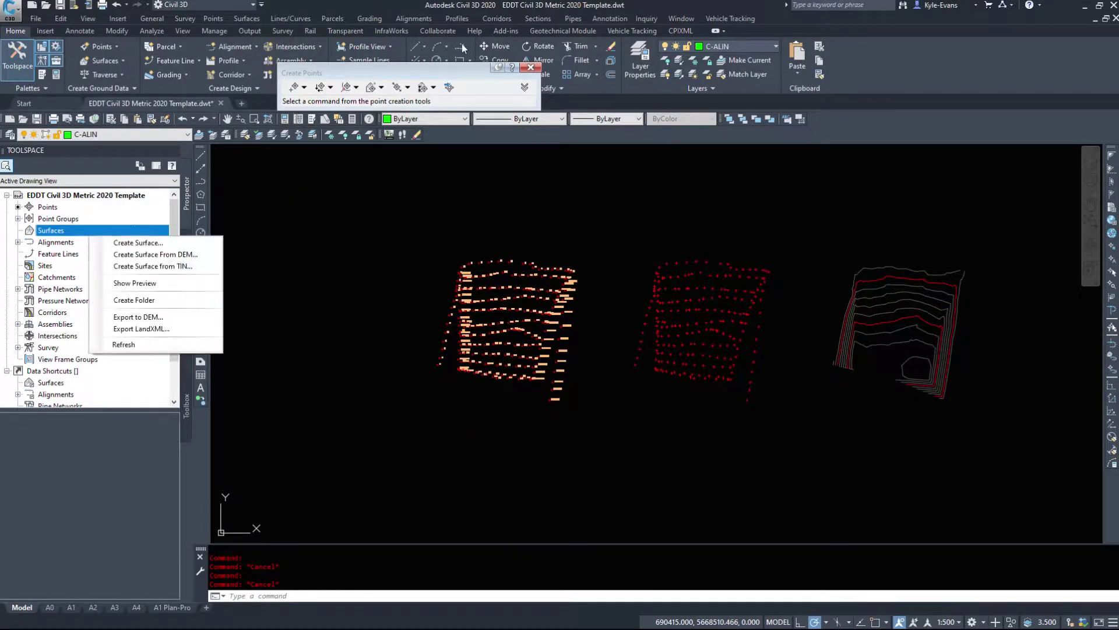
pyautogui.click(531, 67)
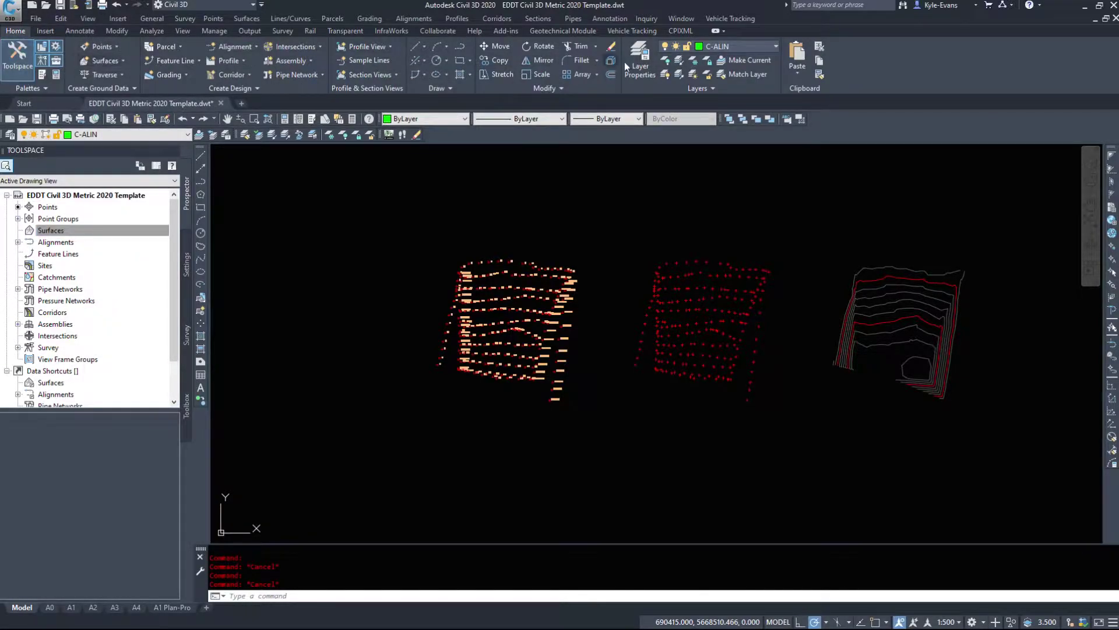
# Step: Review the file types accepted for creating a surface from DEM, and leave without importing a file
pyautogui.click(247, 18)
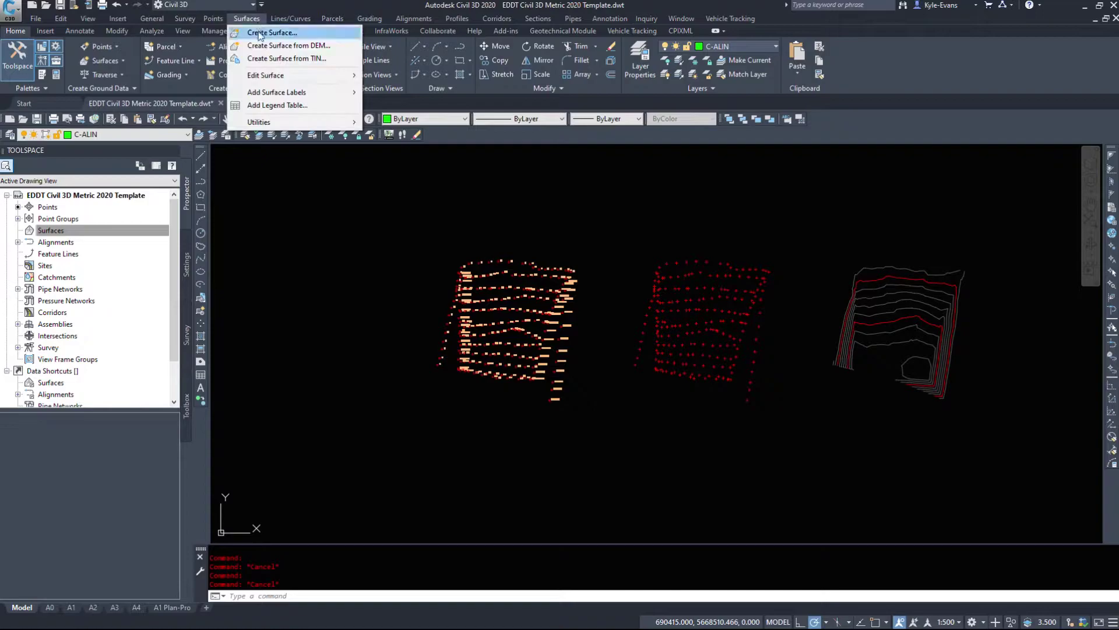
pyautogui.click(59, 231)
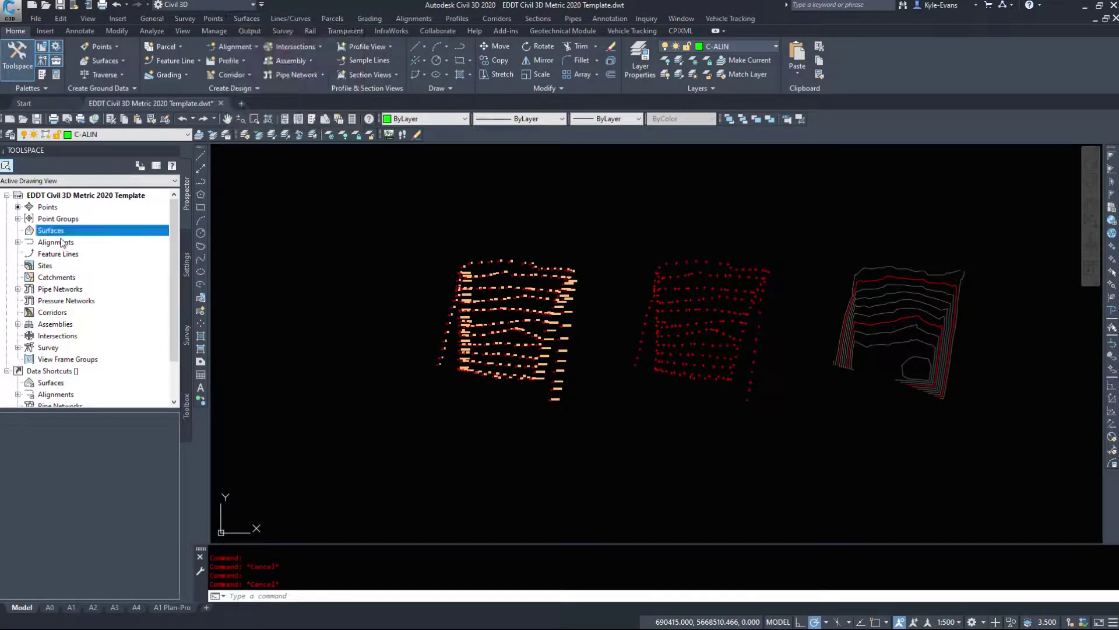
pyautogui.rightClick(55, 233)
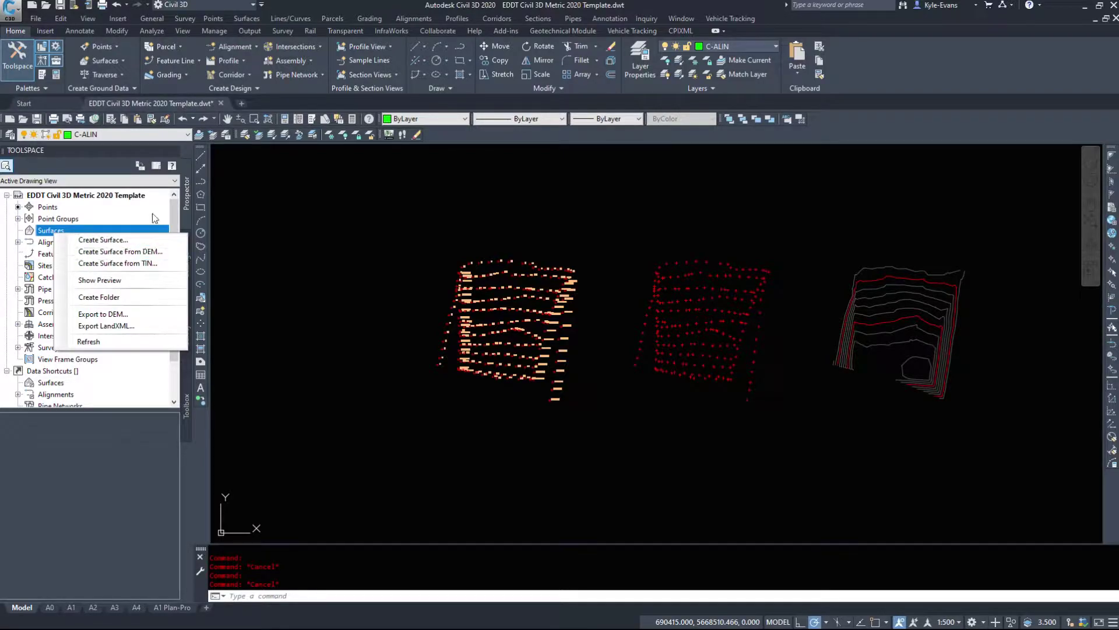
pyautogui.click(143, 252)
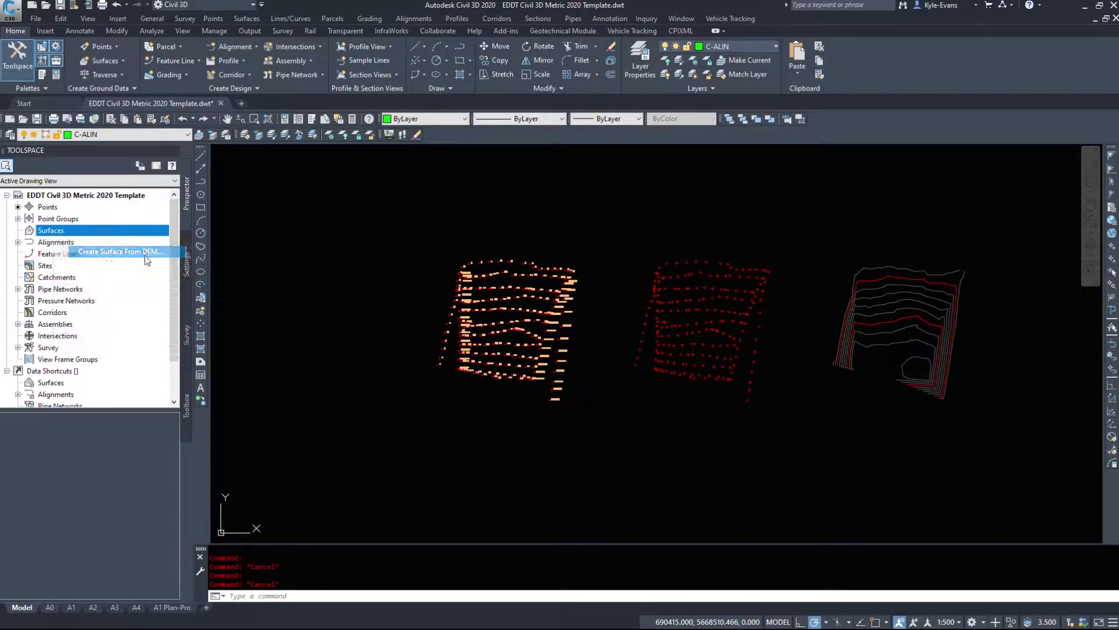
pyautogui.click(560, 447)
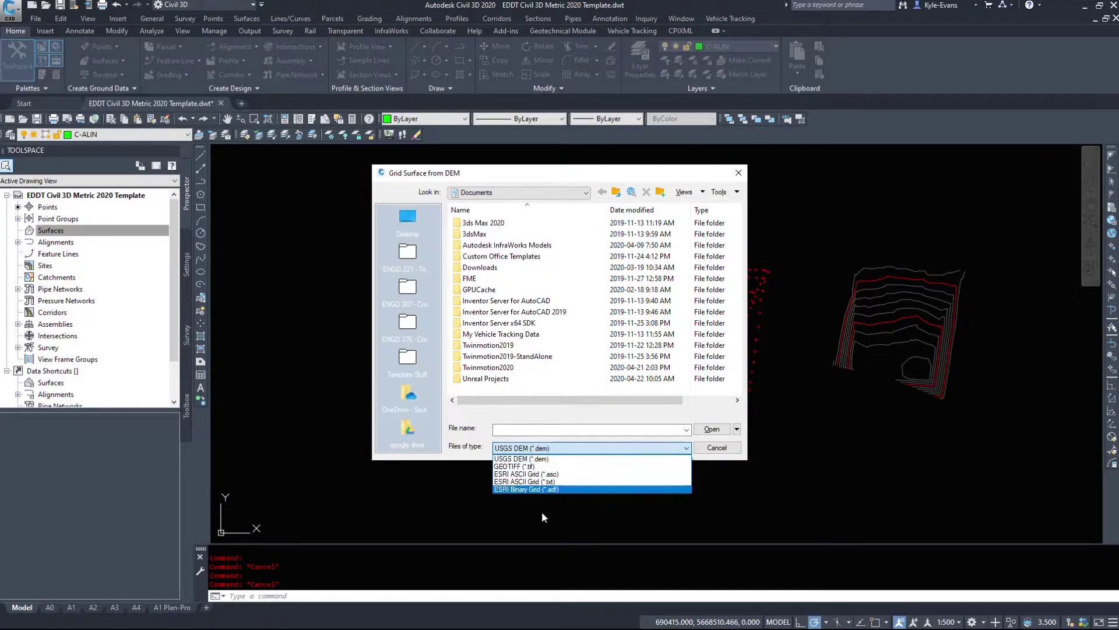
pyautogui.click(541, 446)
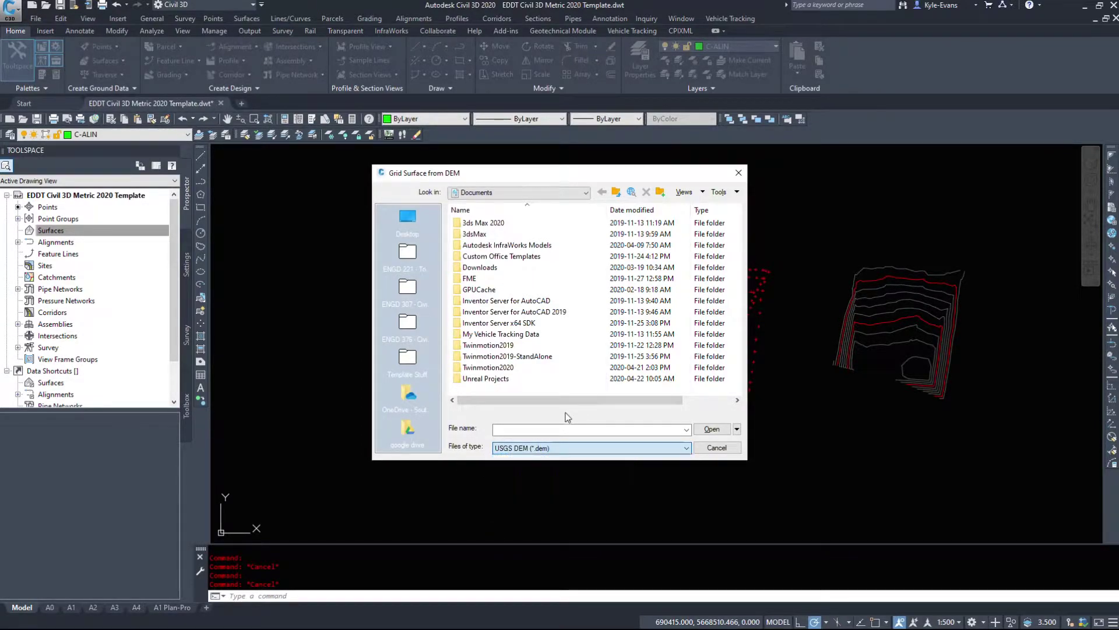
pyautogui.click(716, 447)
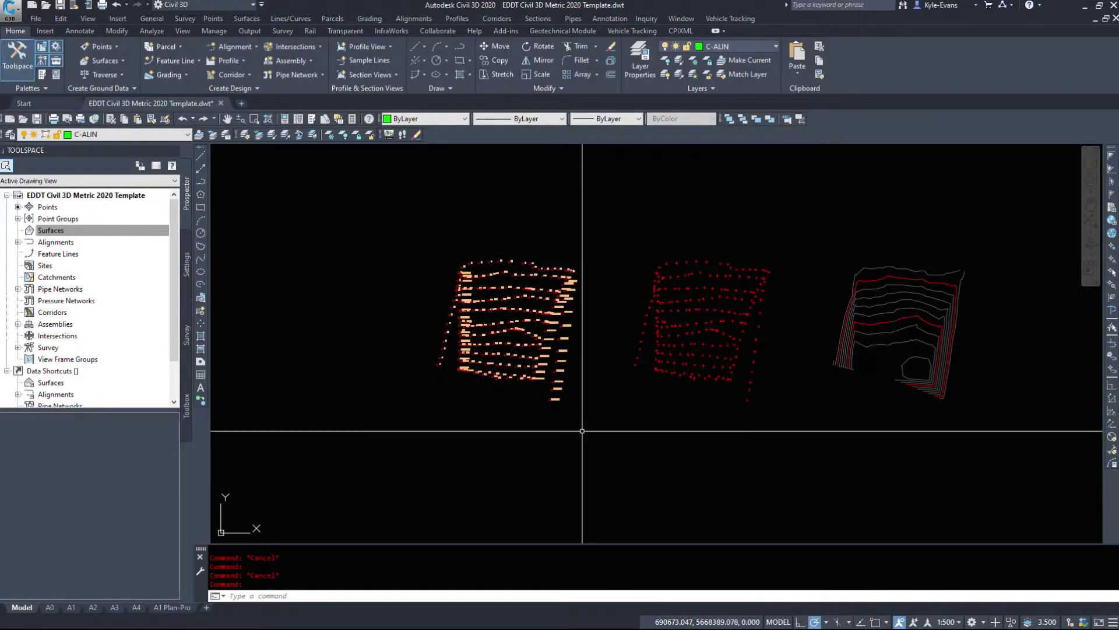
# Step: Check which file type creating a surface from TIN accepts, and leave without importing a file
pyautogui.rightClick(76, 234)
pyautogui.click(145, 260)
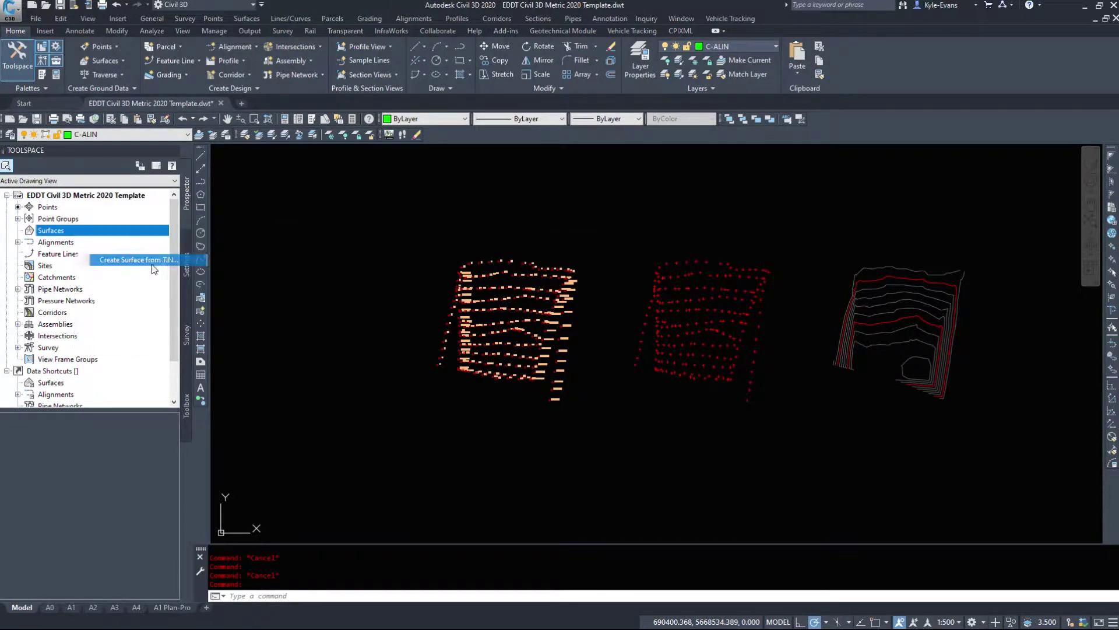
pyautogui.click(502, 447)
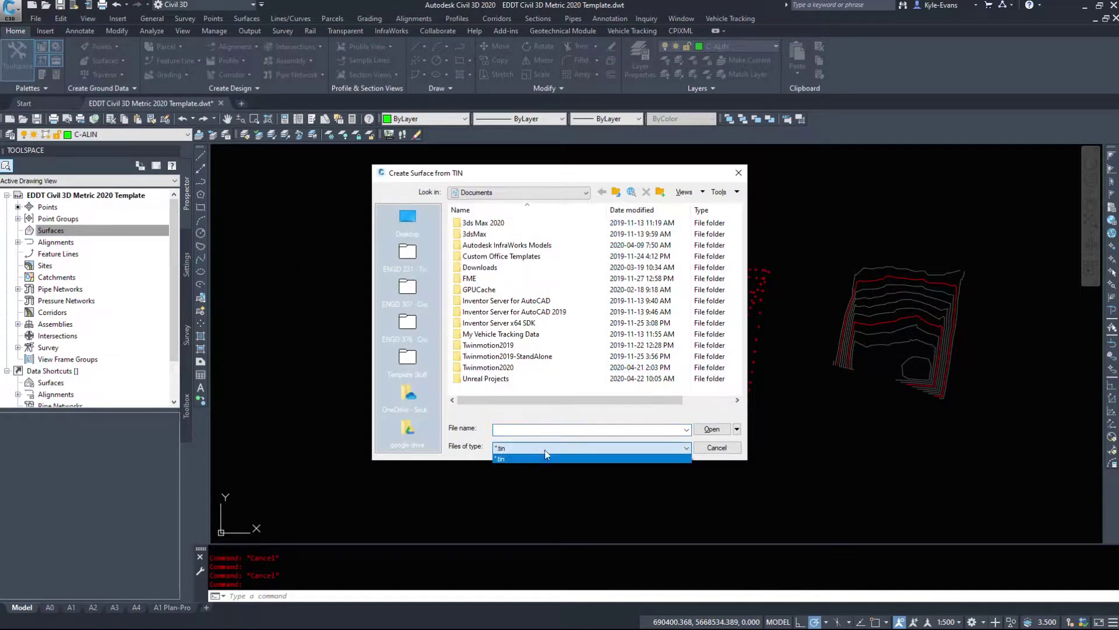
pyautogui.click(736, 180)
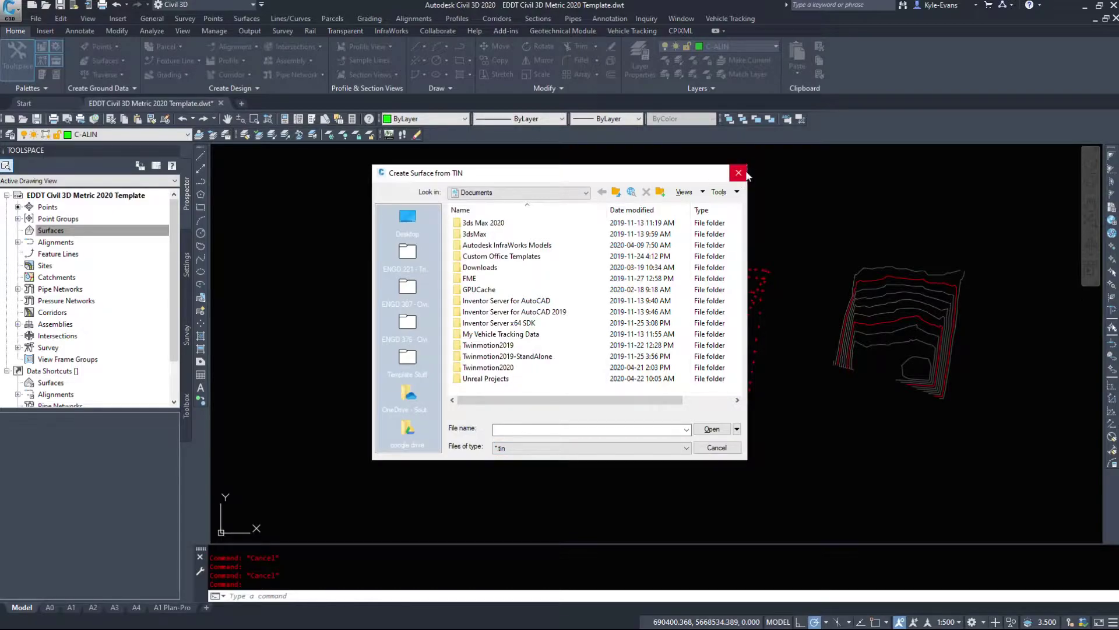
pyautogui.click(738, 173)
# Step: Start a new surface of type TIN surface and name it Survey Points
pyautogui.rightClick(58, 229)
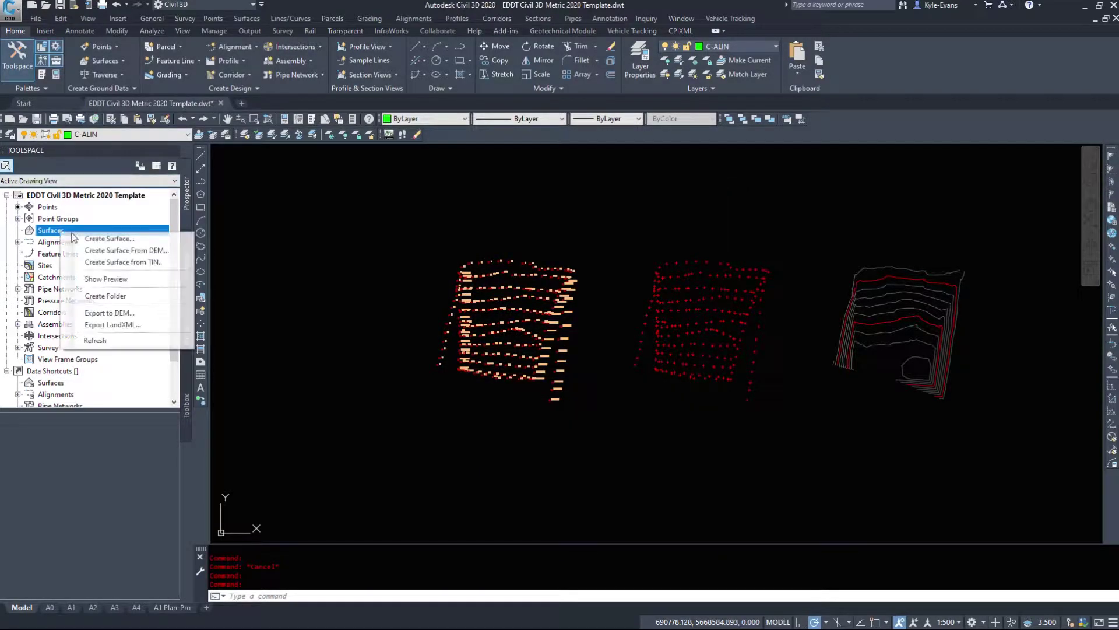
pyautogui.click(233, 239)
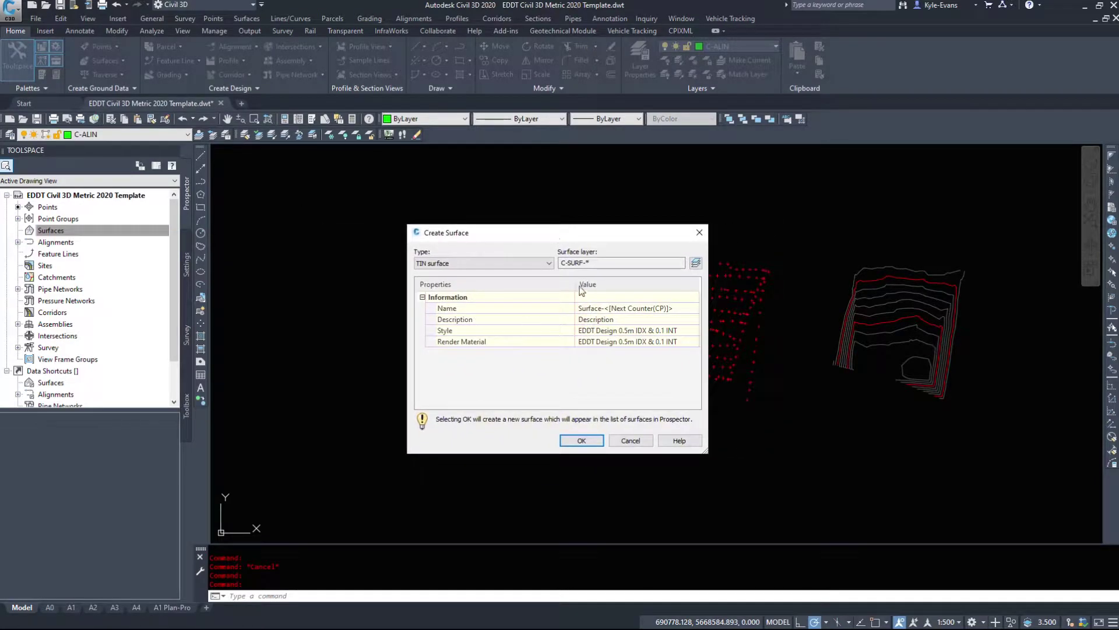
pyautogui.click(461, 266)
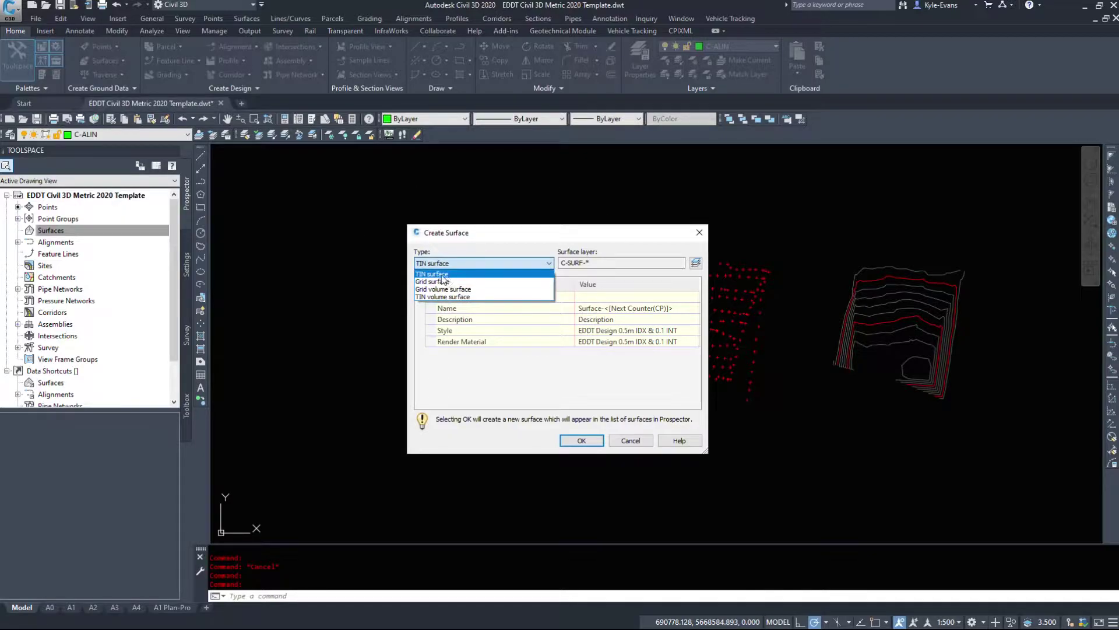
pyautogui.click(443, 276)
pyautogui.click(618, 307)
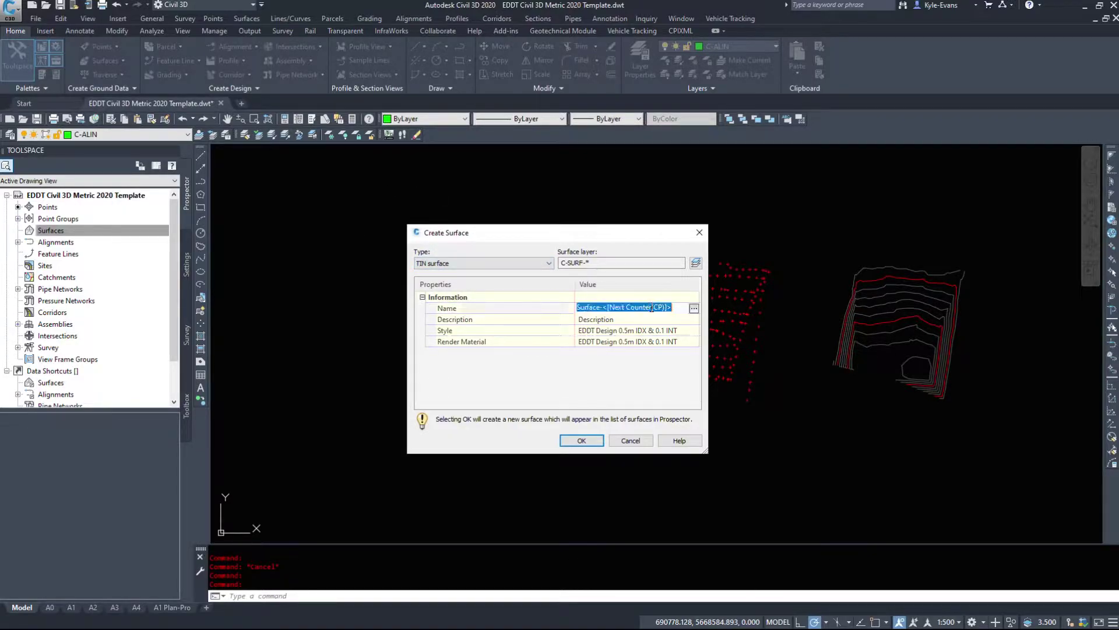
pyautogui.write('Survey Points')
# Step: Assign the EDDT Design 1m IDX & 0.2 INT style to the new surface and create it
pyautogui.click(641, 330)
pyautogui.click(694, 330)
pyautogui.click(635, 231)
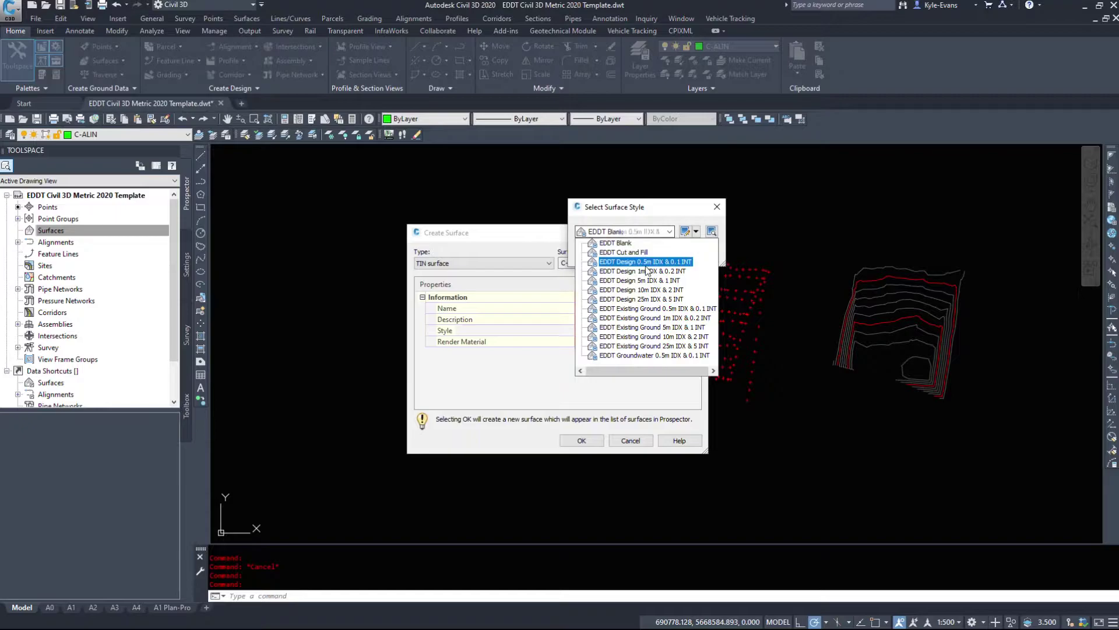
pyautogui.click(606, 279)
pyautogui.click(608, 256)
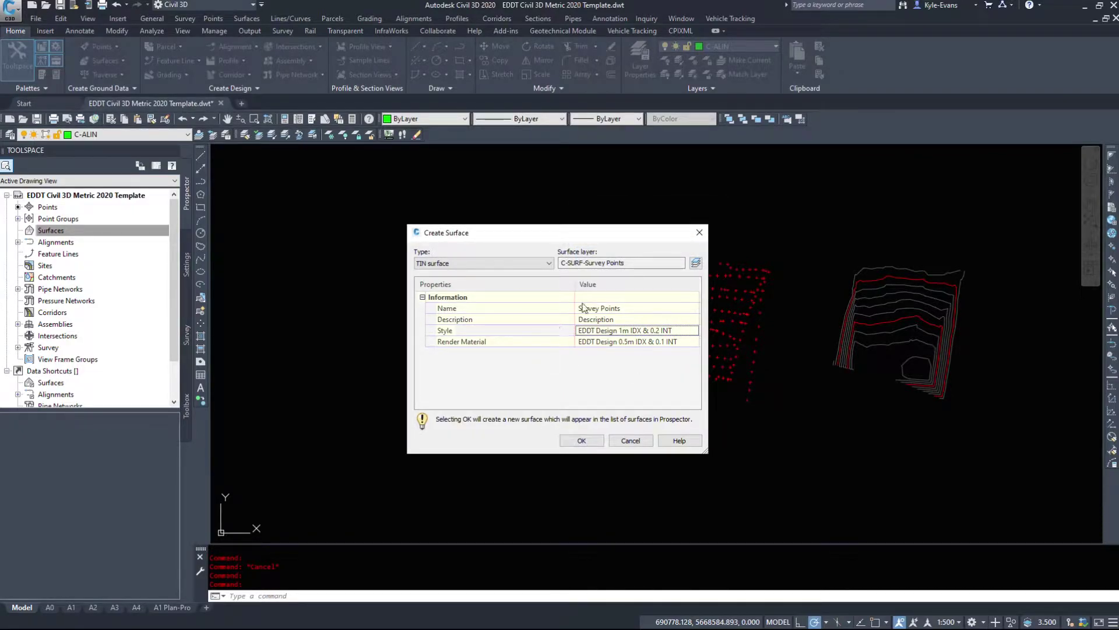
pyautogui.click(582, 441)
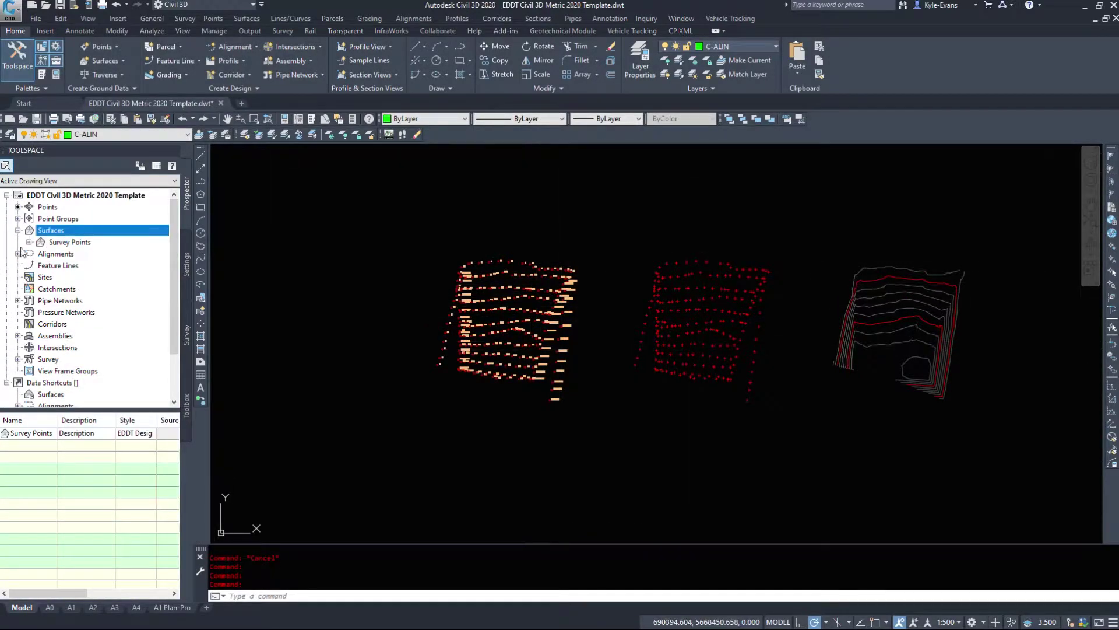
# Step: Expand the Survey Points surface and its Definition to list the data types that can be added
pyautogui.click(29, 241)
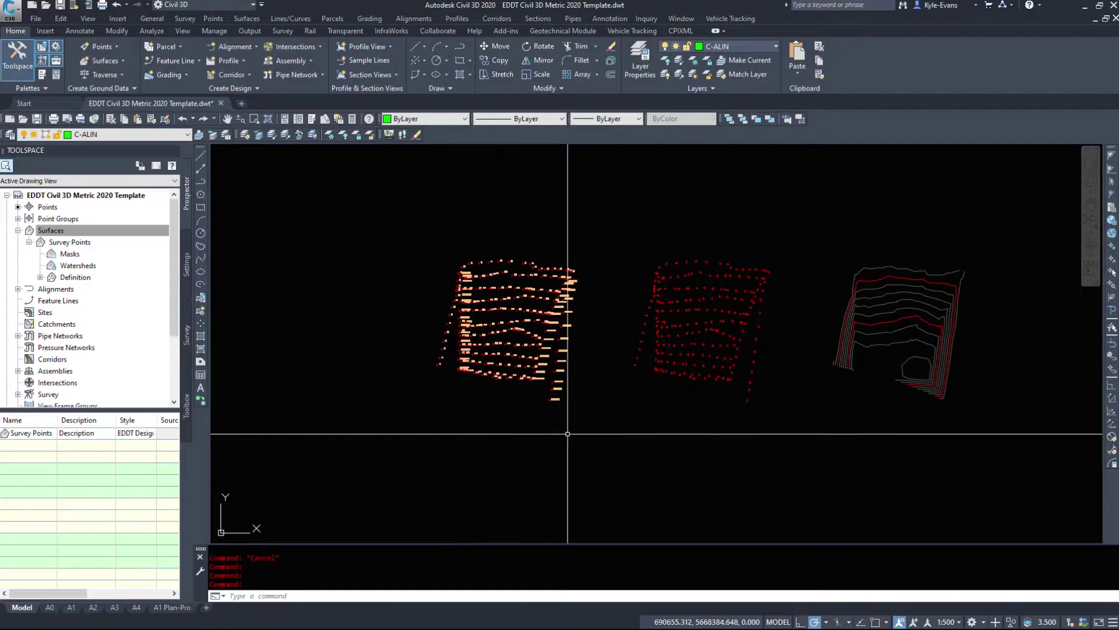
pyautogui.scroll(3, 478, 266)
pyautogui.click(358, 220)
pyautogui.click(567, 342)
pyautogui.press('Escape')
pyautogui.click(55, 219)
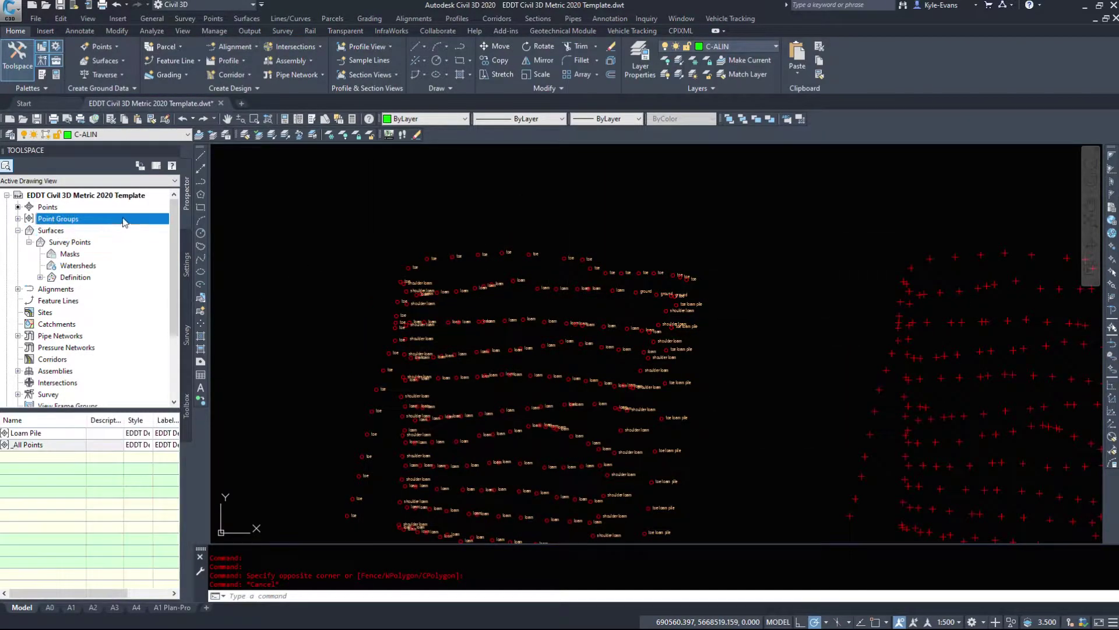
pyautogui.click(40, 278)
pyautogui.click(88, 290)
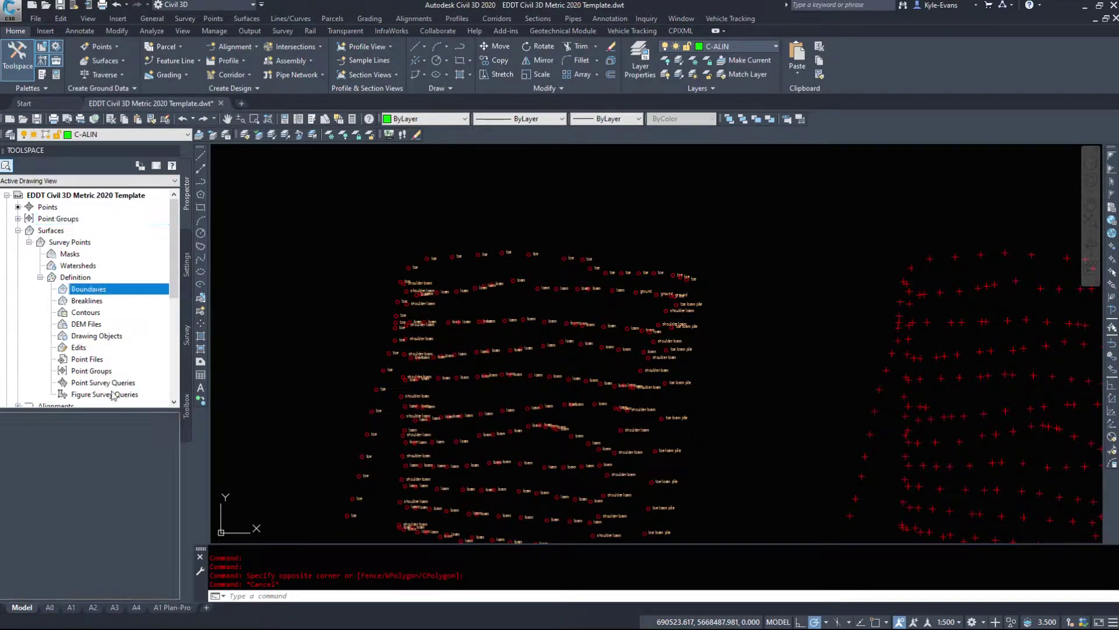
# Step: Add the _All Points point group to the Survey Points surface definition and check the contours over the survey points
pyautogui.click(92, 371)
pyautogui.rightClick(98, 371)
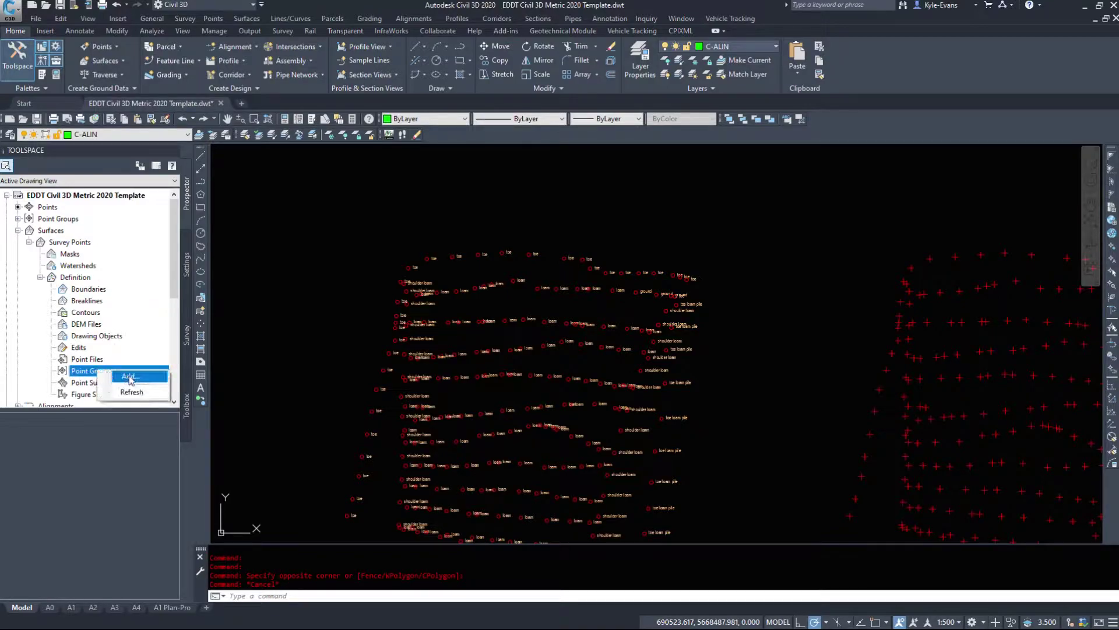
pyautogui.click(129, 377)
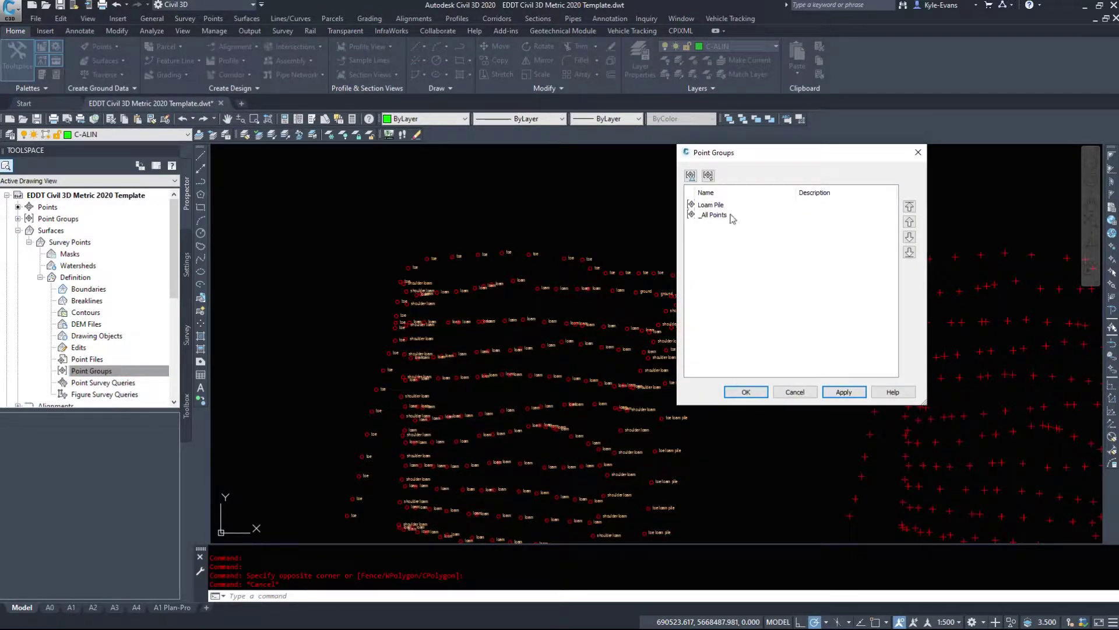
pyautogui.click(726, 216)
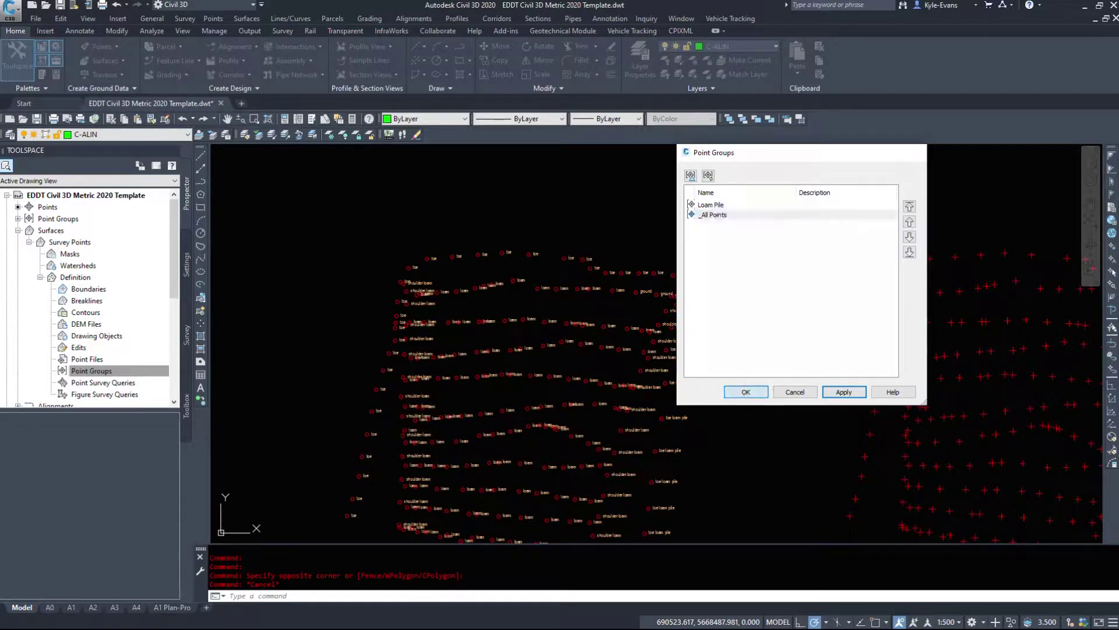
pyautogui.click(745, 393)
pyautogui.scroll(-2, 419, 325)
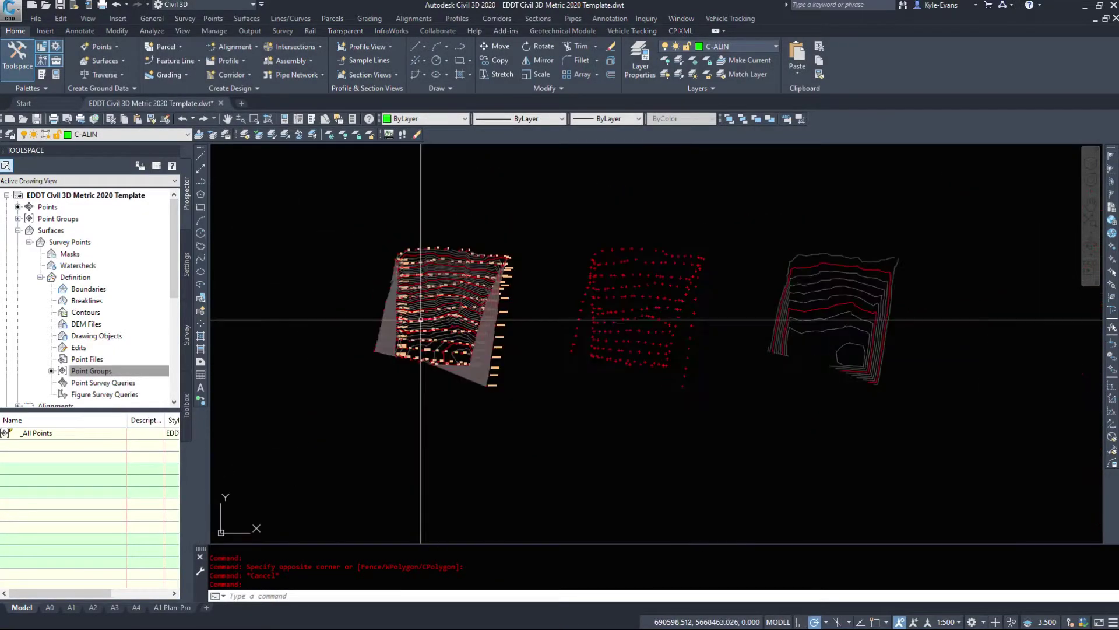
pyautogui.scroll(4, 419, 325)
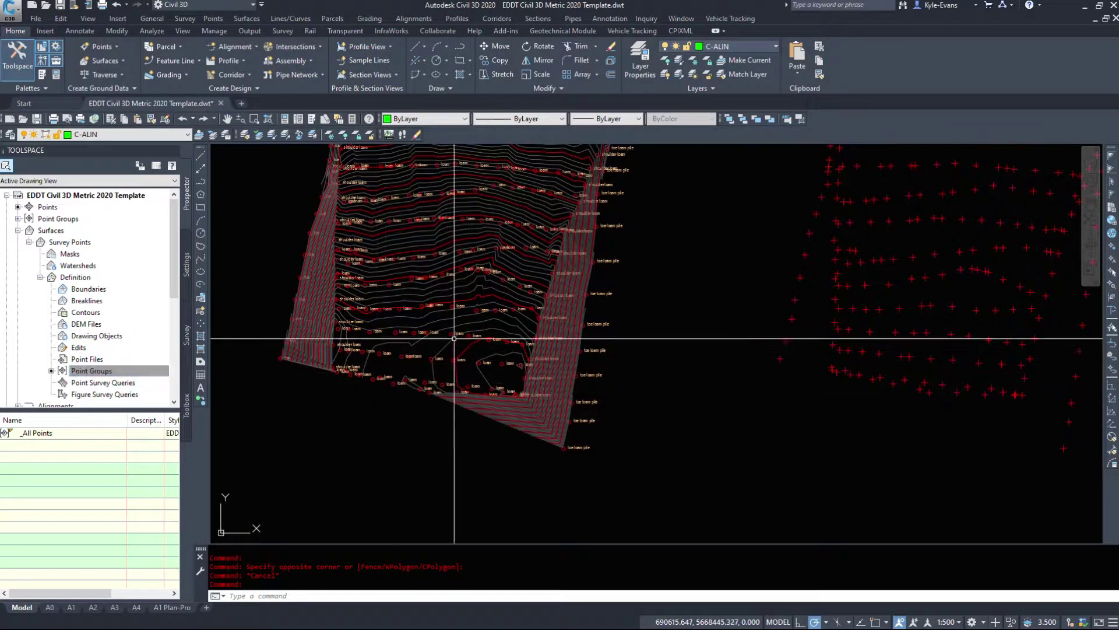
pyautogui.moveTo(453, 364); pyautogui.dragTo(470, 425, button='middle')
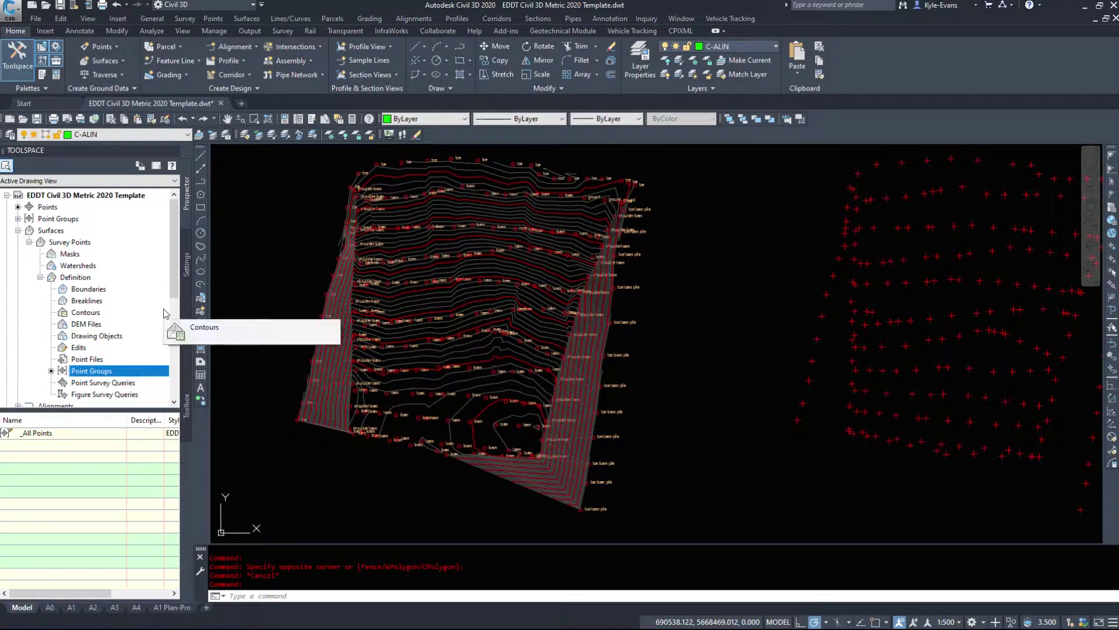
# Step: Remove the _All Points group from the Survey Points surface definition and rebuild the surface
pyautogui.rightClick(50, 433)
pyautogui.click(75, 438)
pyautogui.click(595, 345)
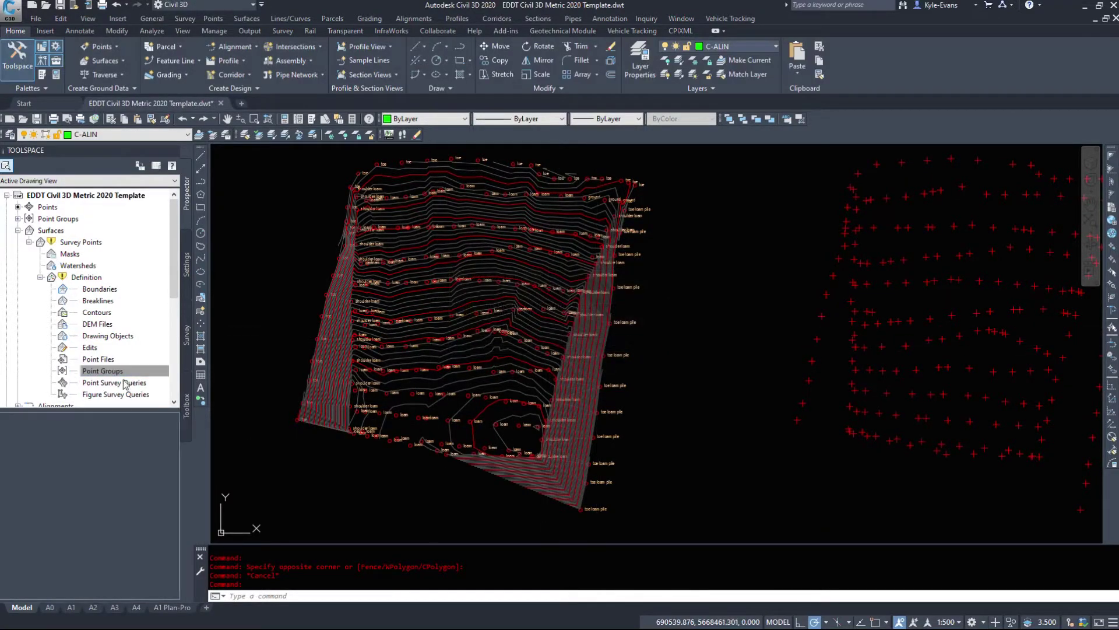
pyautogui.rightClick(68, 243)
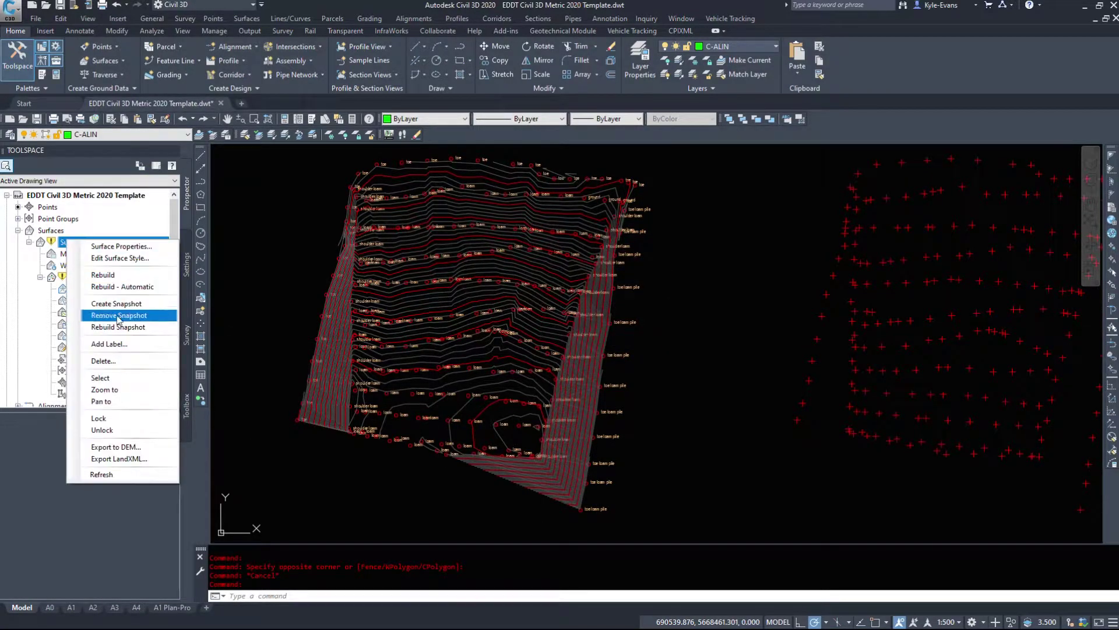
pyautogui.click(119, 275)
# Step: Add the Loam Pile point group to the Survey Points surface definition and check the contours it produces
pyautogui.rightClick(82, 371)
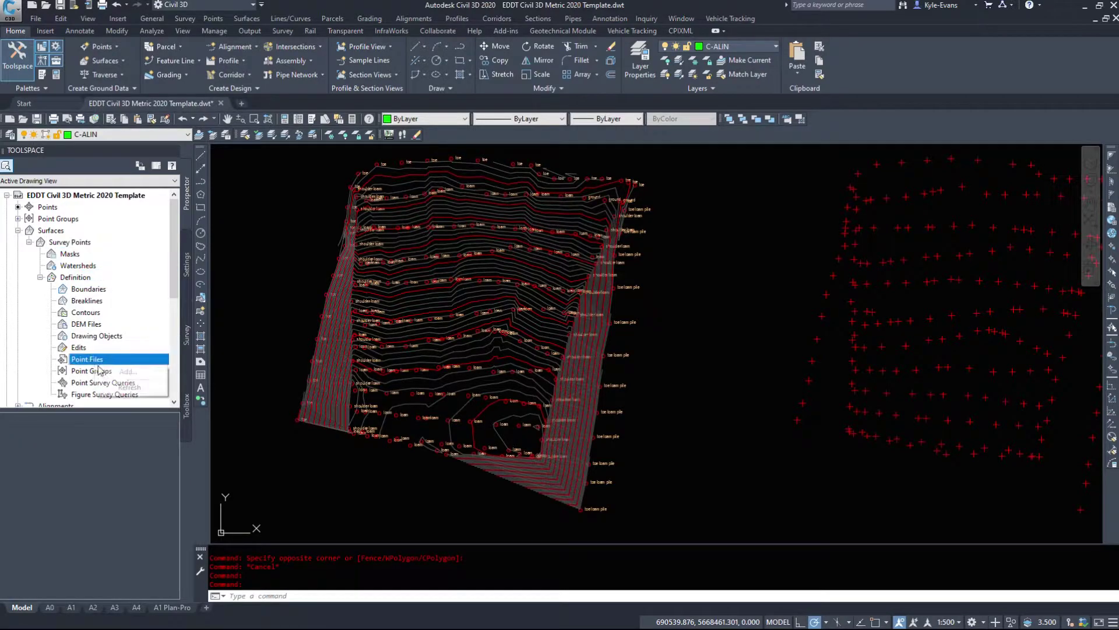
pyautogui.click(111, 378)
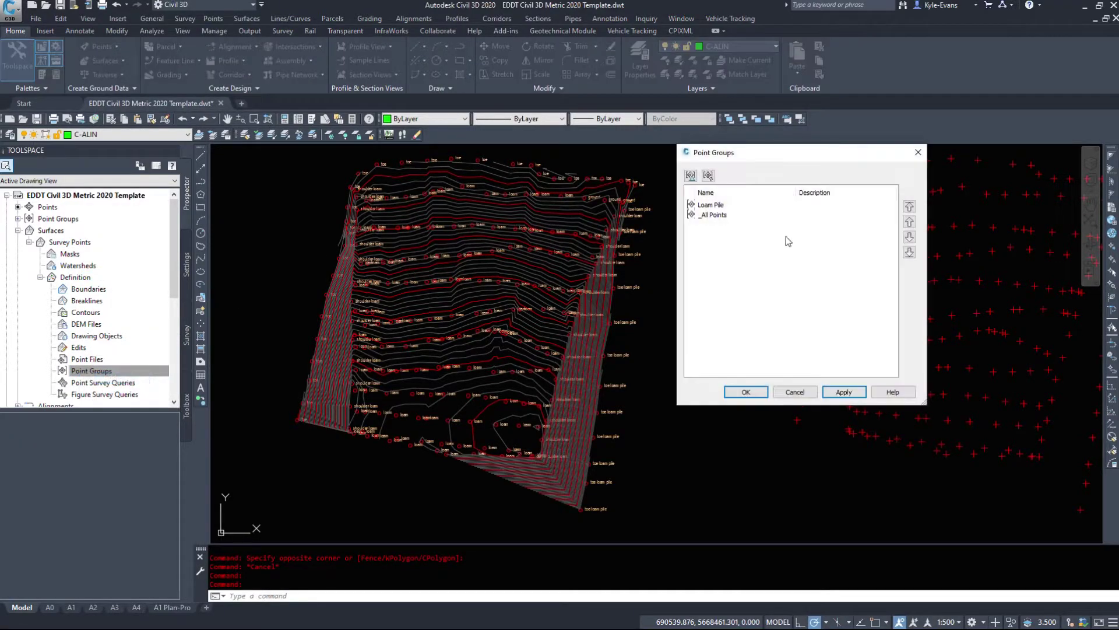
pyautogui.click(725, 206)
pyautogui.click(746, 392)
pyautogui.click(64, 231)
pyautogui.rightClick(61, 231)
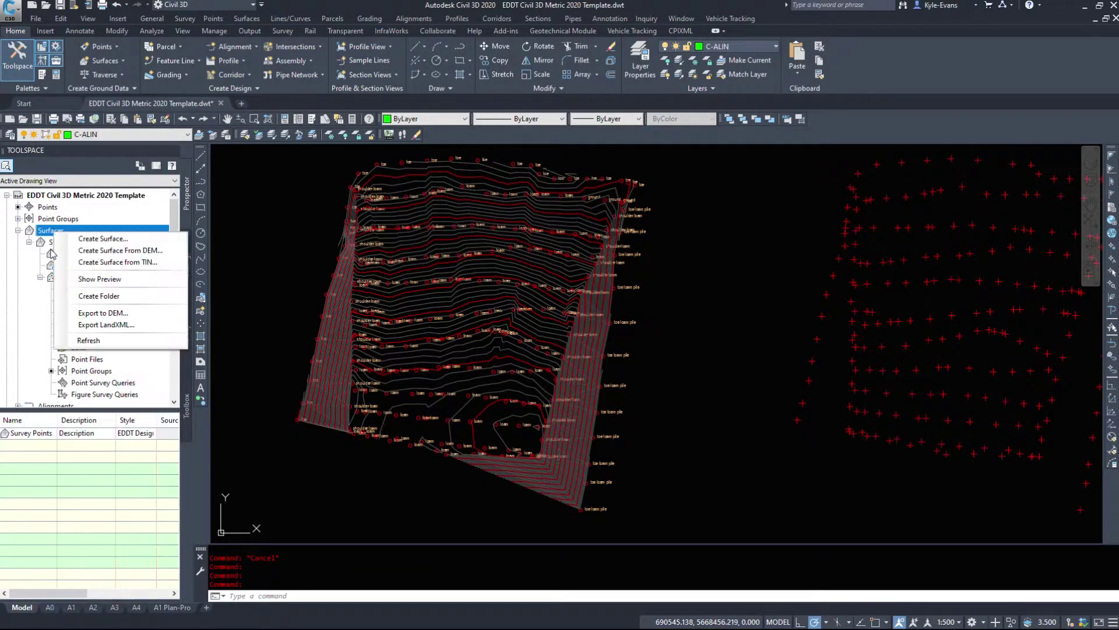
pyautogui.rightClick(53, 242)
pyautogui.click(90, 281)
pyautogui.scroll(-5, 555, 408)
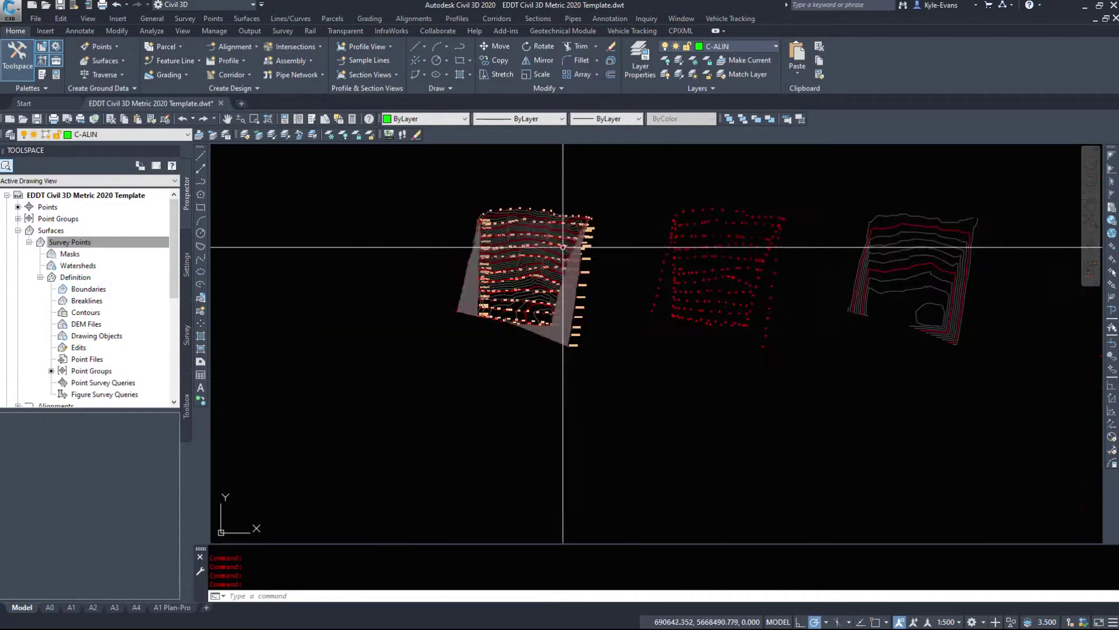
pyautogui.moveTo(496, 394); pyautogui.dragTo(455, 365, button='middle')
# Step: Remove the Loam Pile group from the Survey Points surface definition and rebuild the surface
pyautogui.click(86, 359)
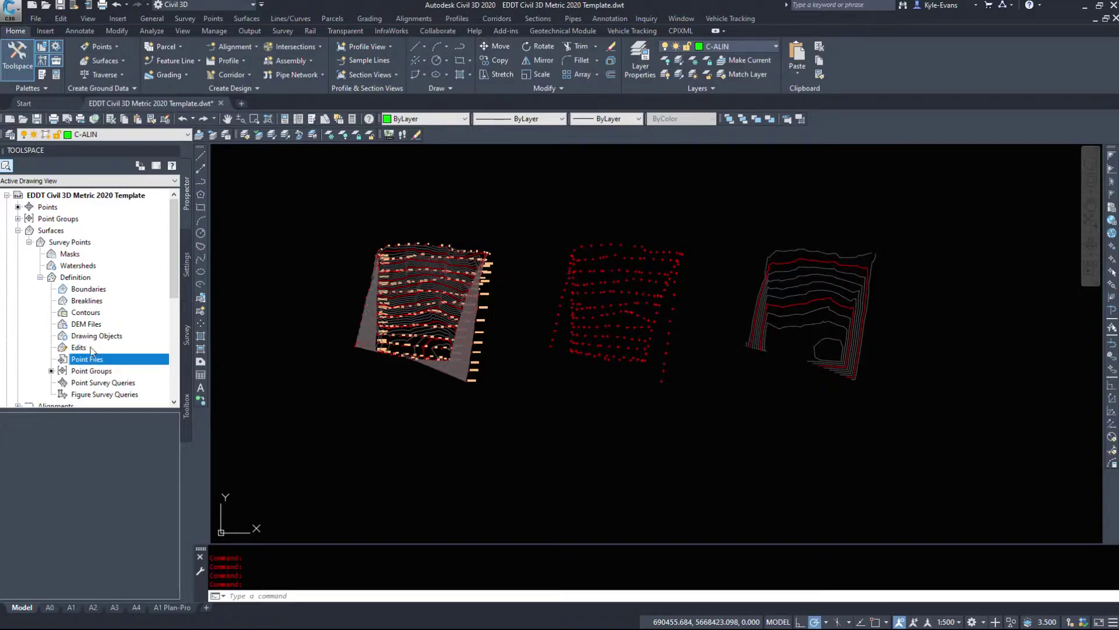
pyautogui.click(82, 372)
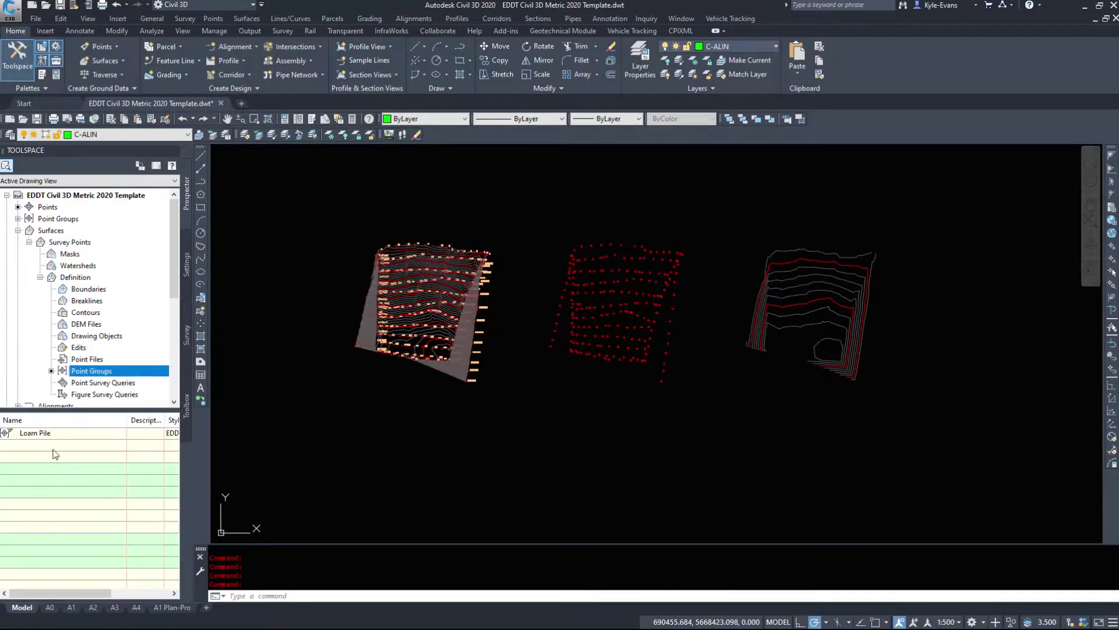
pyautogui.rightClick(47, 433)
pyautogui.click(82, 441)
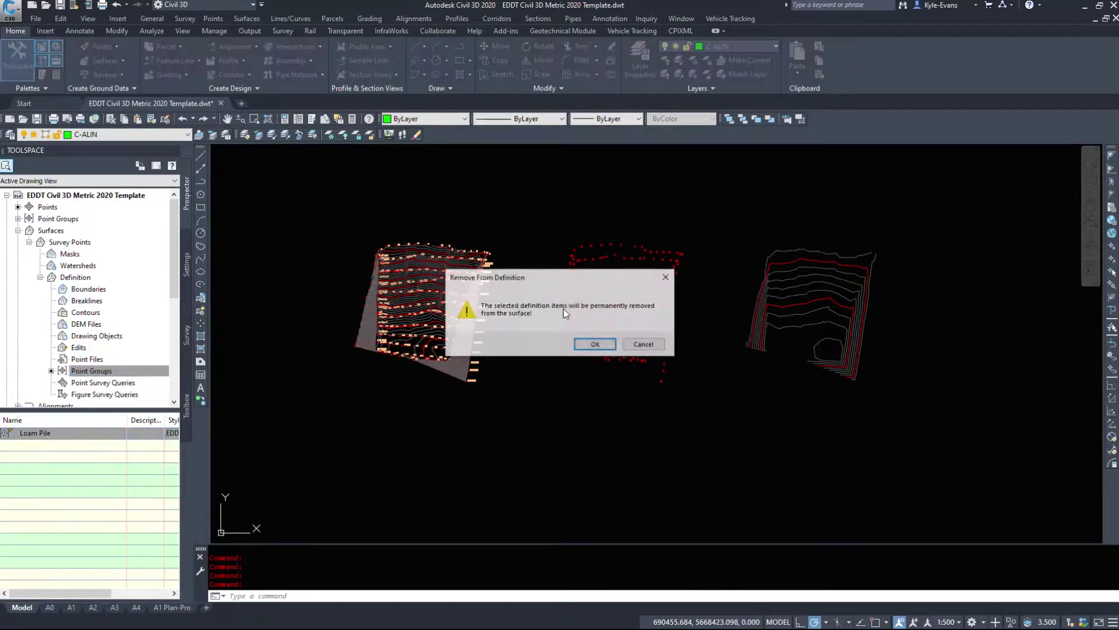
pyautogui.click(595, 347)
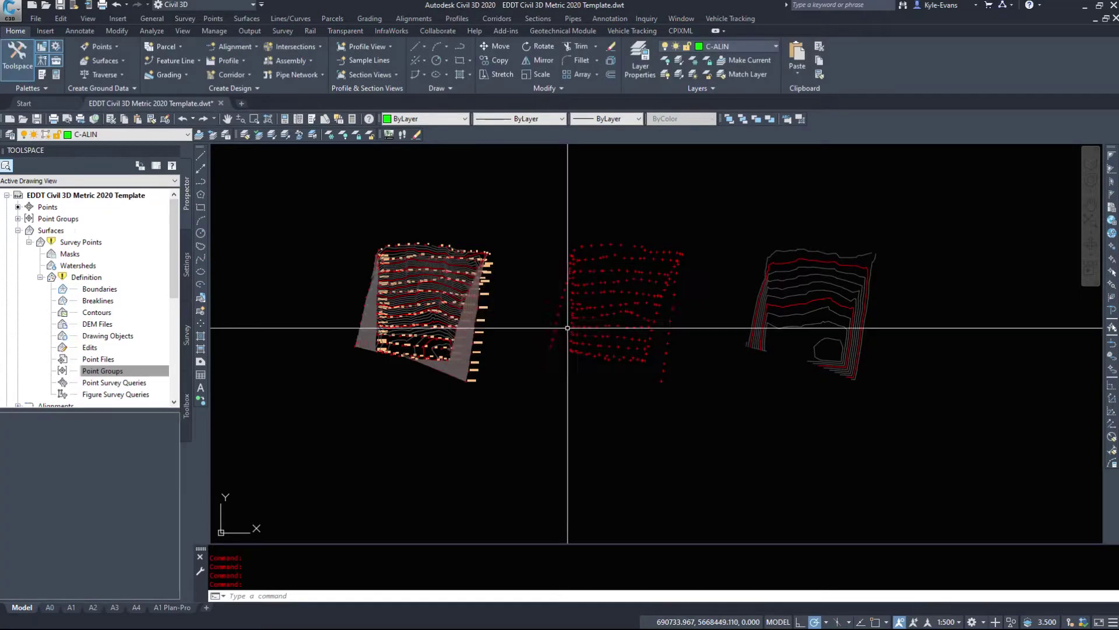
pyautogui.rightClick(62, 245)
pyautogui.click(99, 274)
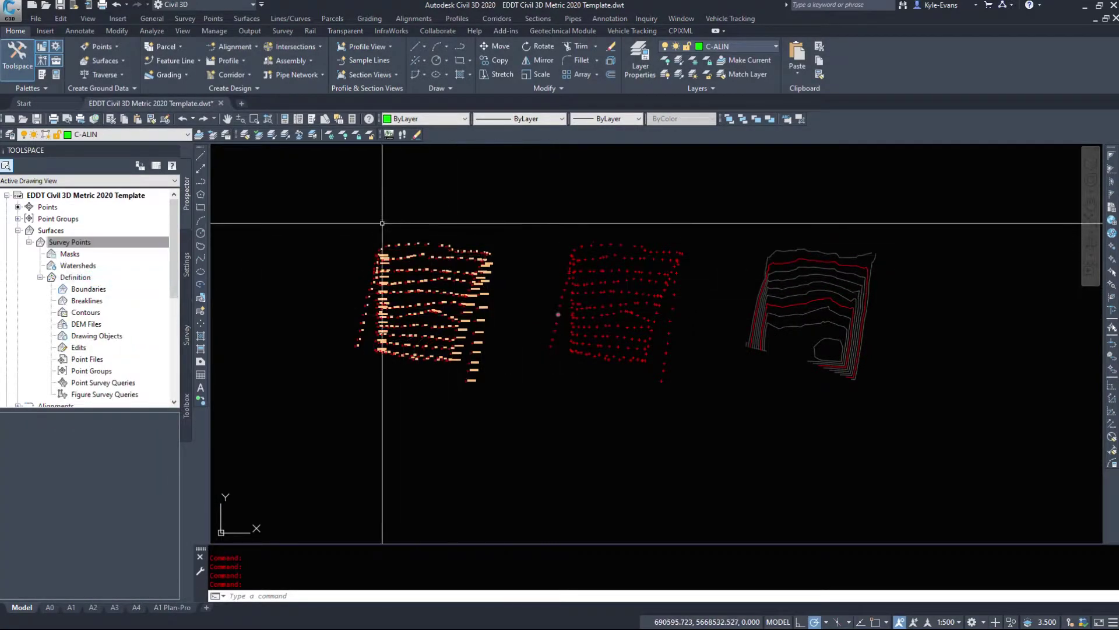
# Step: Add the point file M_topopoints.txt to the Survey Points surface definition in the PNEZD (comma delimited) format
pyautogui.click(88, 358)
pyautogui.rightClick(88, 359)
pyautogui.click(99, 364)
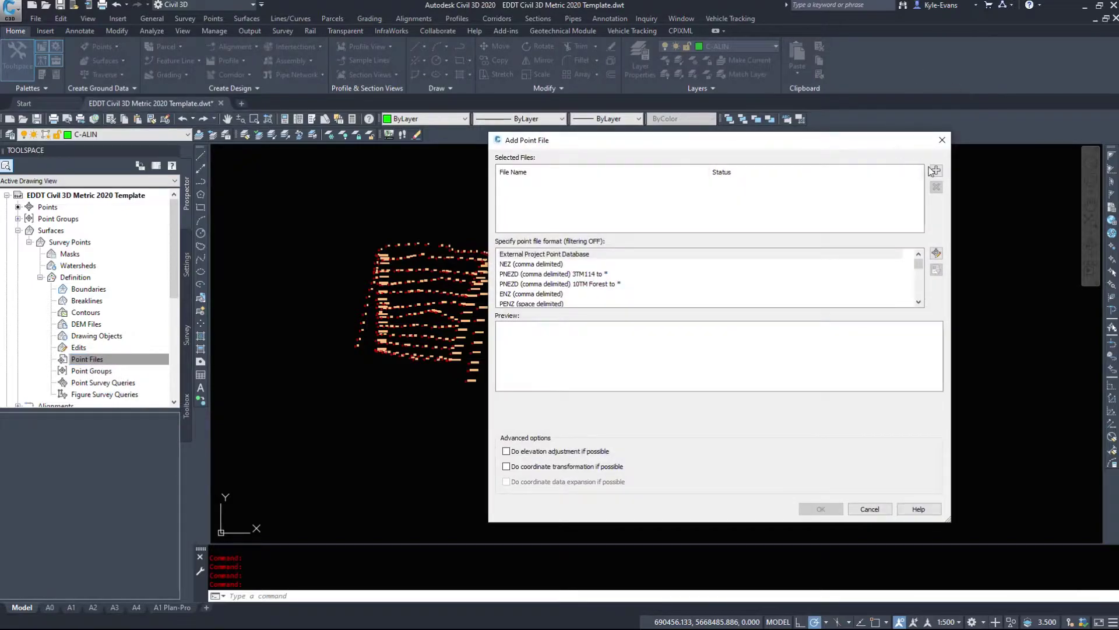
pyautogui.click(934, 170)
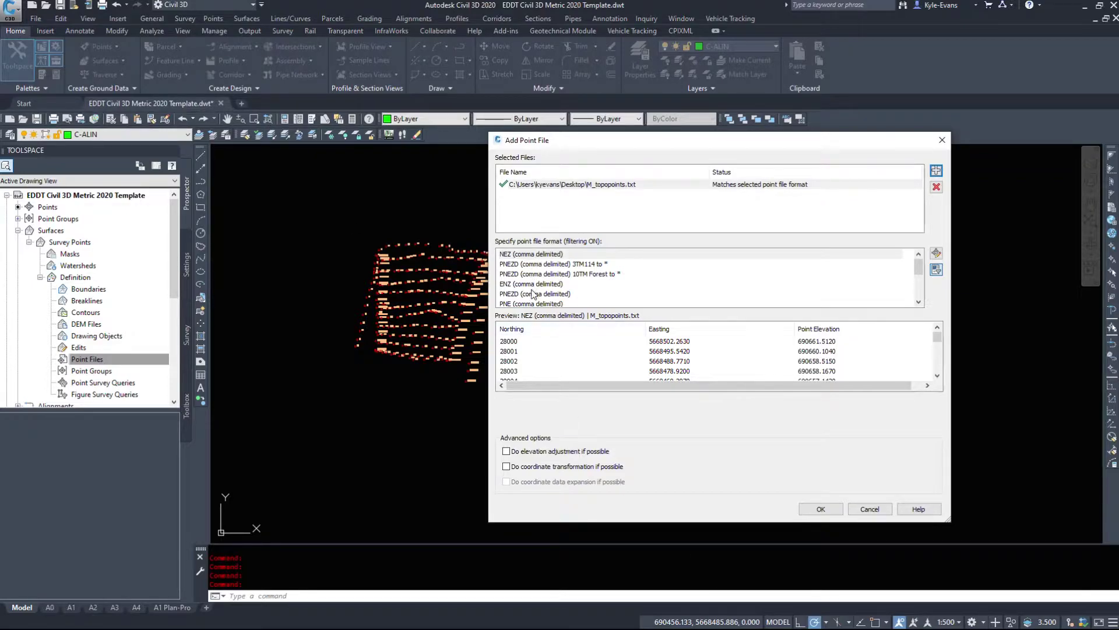
pyautogui.click(536, 294)
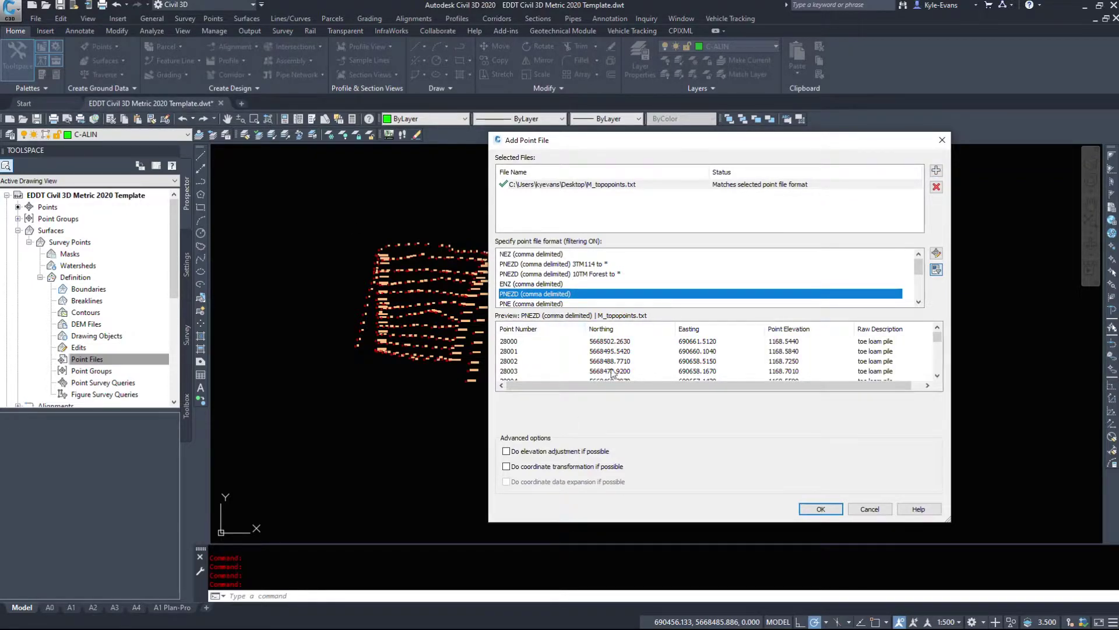
pyautogui.click(822, 508)
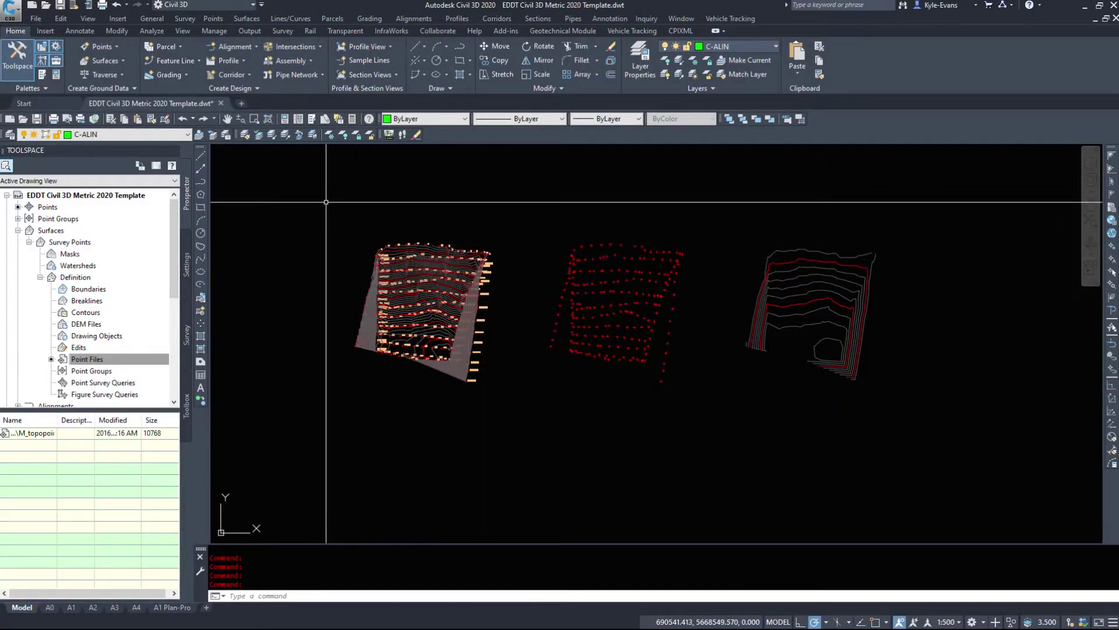
# Step: Erase all the labelled survey points lying over the Survey Points surface, keeping the surface itself
pyautogui.scroll(2, 325, 202)
pyautogui.scroll(-2, 315, 204)
pyautogui.click(295, 198)
pyautogui.click(467, 390)
pyautogui.click(409, 399)
pyautogui.click(487, 253)
pyautogui.press('Delete')
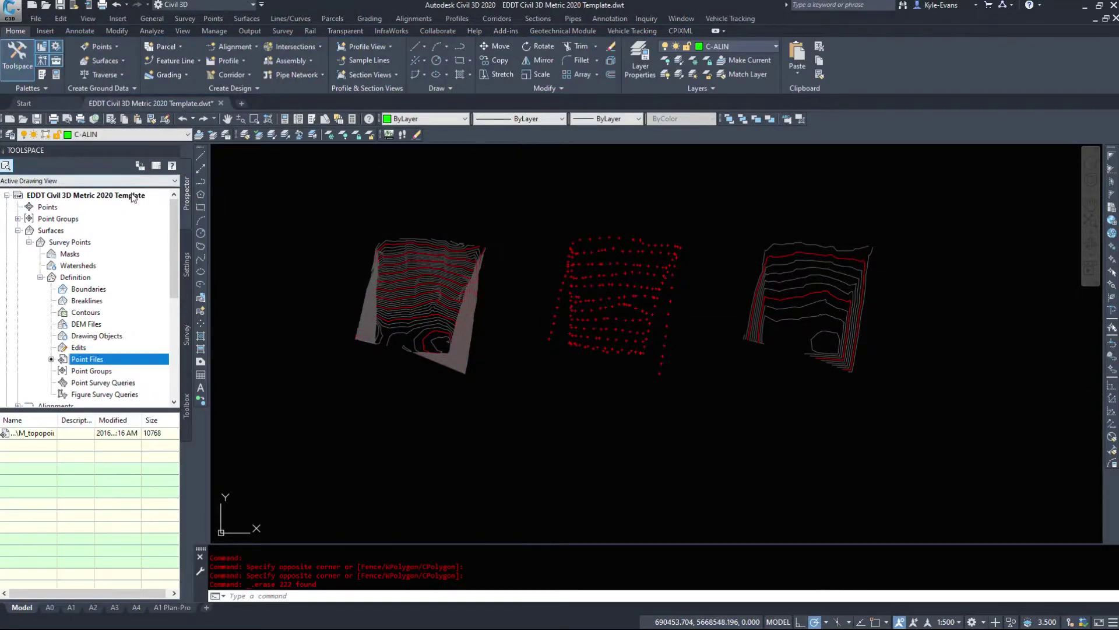
# Step: Select the Survey Points surface, examine its contours up close, and clear the selection
pyautogui.click(444, 332)
pyautogui.scroll(5, 396, 274)
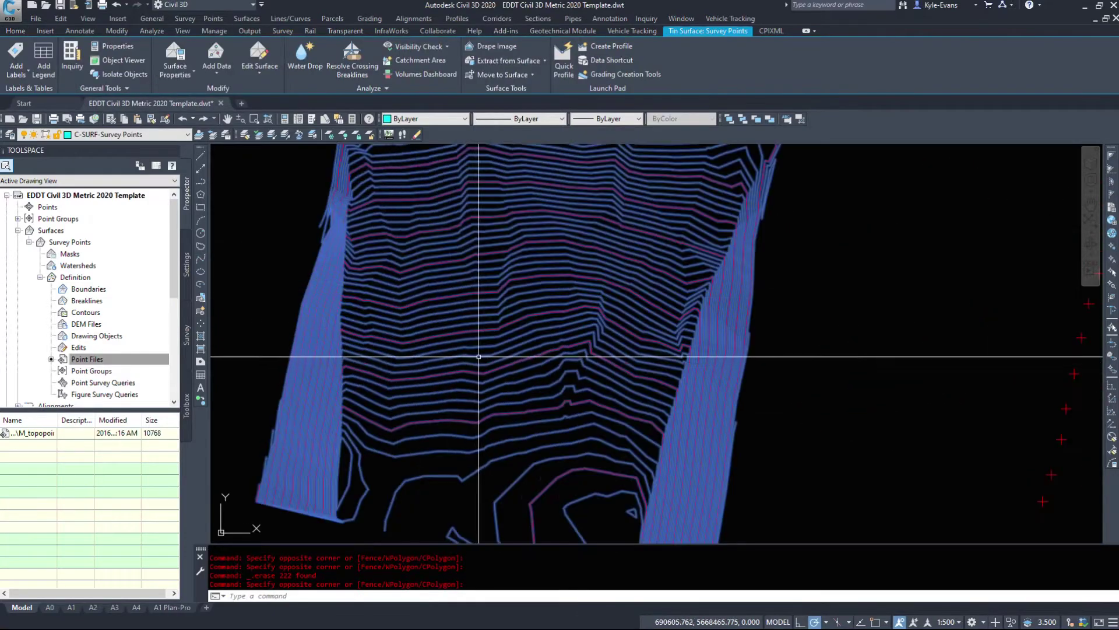
pyautogui.scroll(-6, 403, 243)
pyautogui.press('Escape')
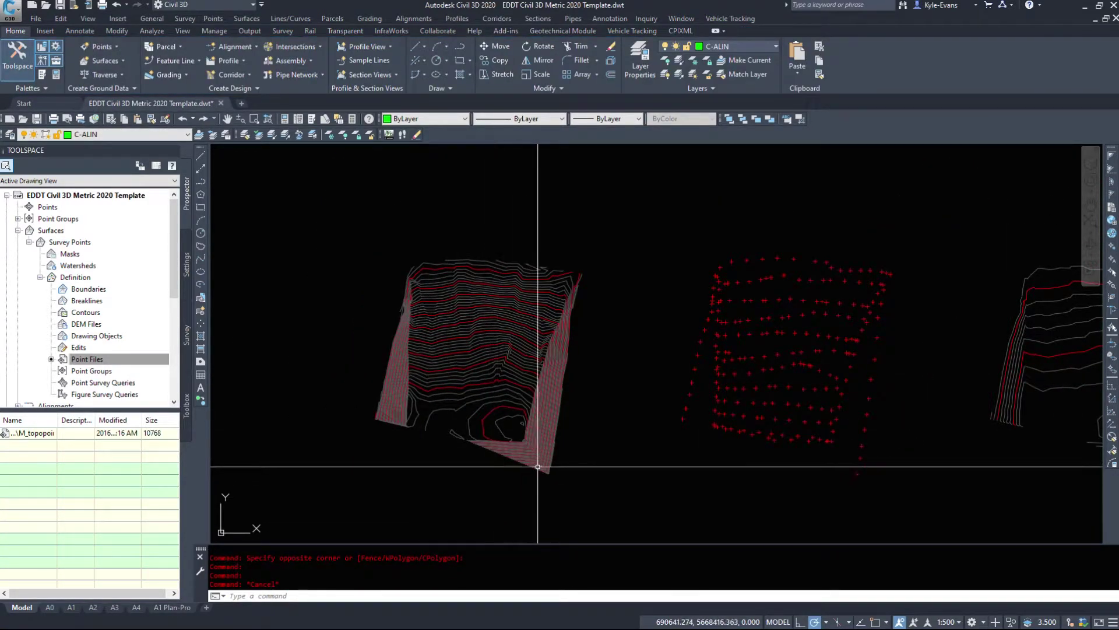
# Step: Start a second surface of type TIN surface and name it AutoCAD Points
pyautogui.click(29, 242)
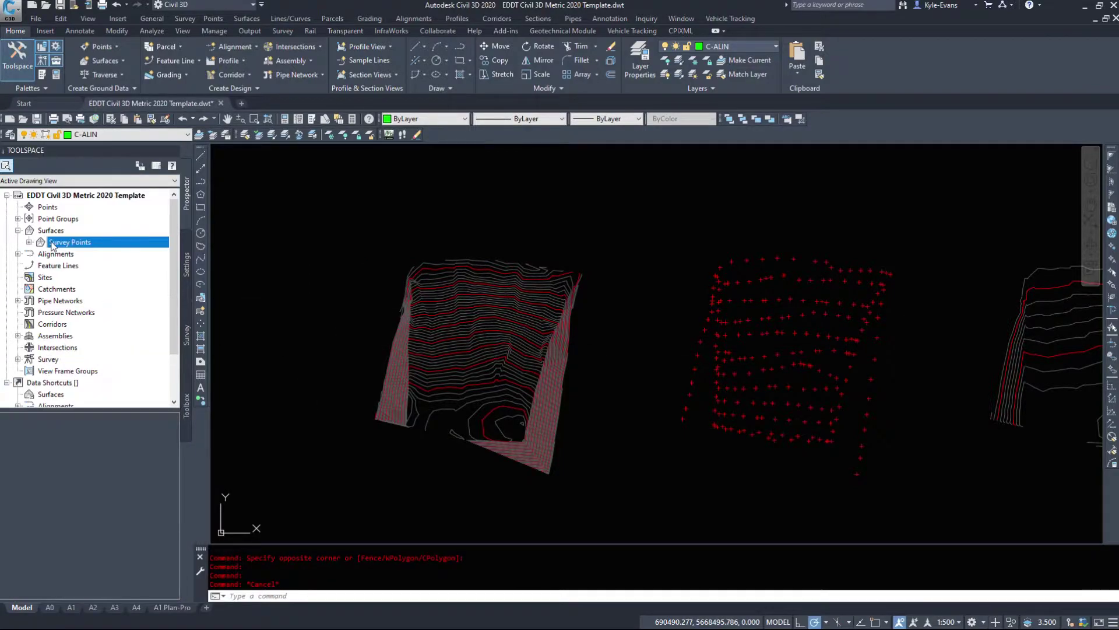
pyautogui.rightClick(51, 242)
pyautogui.press('Escape')
pyautogui.click(29, 242)
pyautogui.rightClick(68, 233)
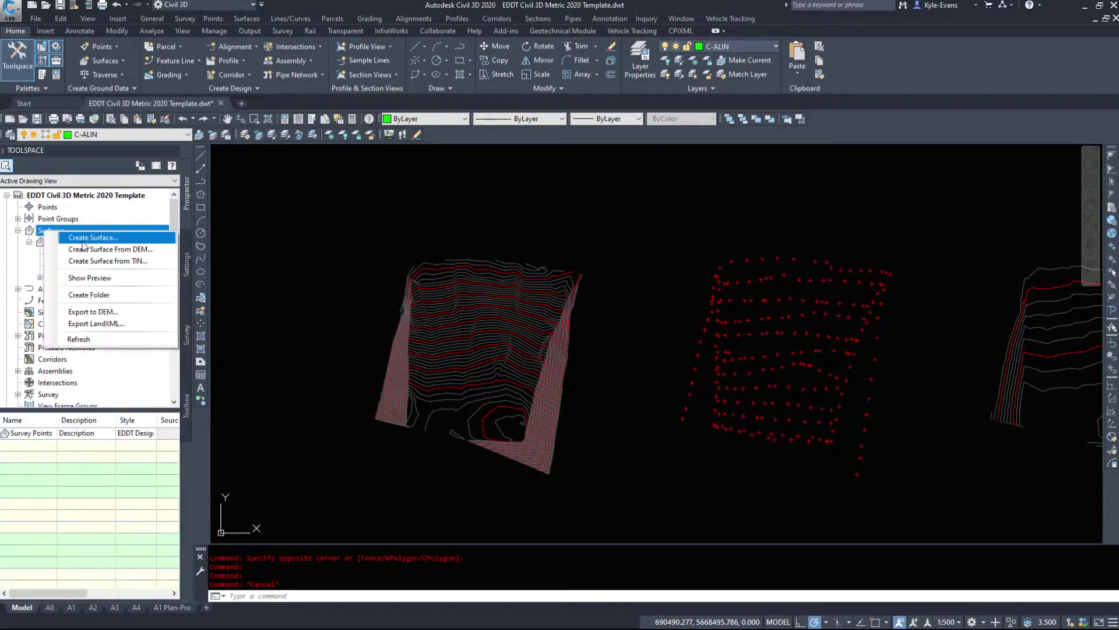
pyautogui.click(88, 238)
pyautogui.click(630, 308)
pyautogui.write('AutoCAD Points')
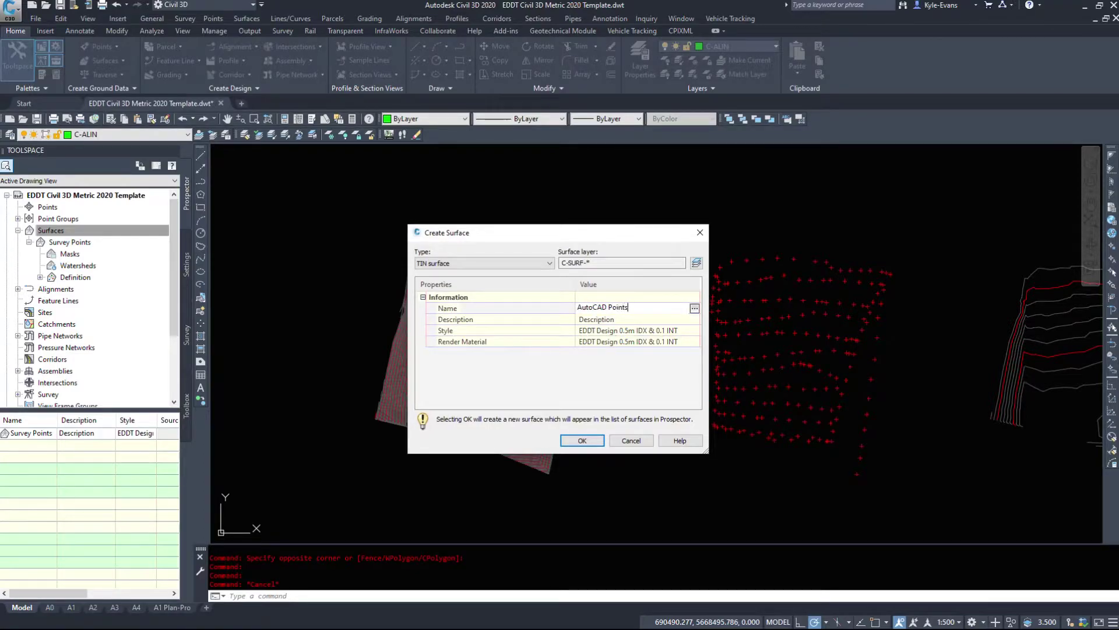
# Step: Choose another surface style for the AutoCAD Points surface and create it
pyautogui.click(667, 332)
pyautogui.click(694, 330)
pyautogui.click(643, 232)
pyautogui.click(642, 271)
pyautogui.click(589, 253)
pyautogui.click(583, 441)
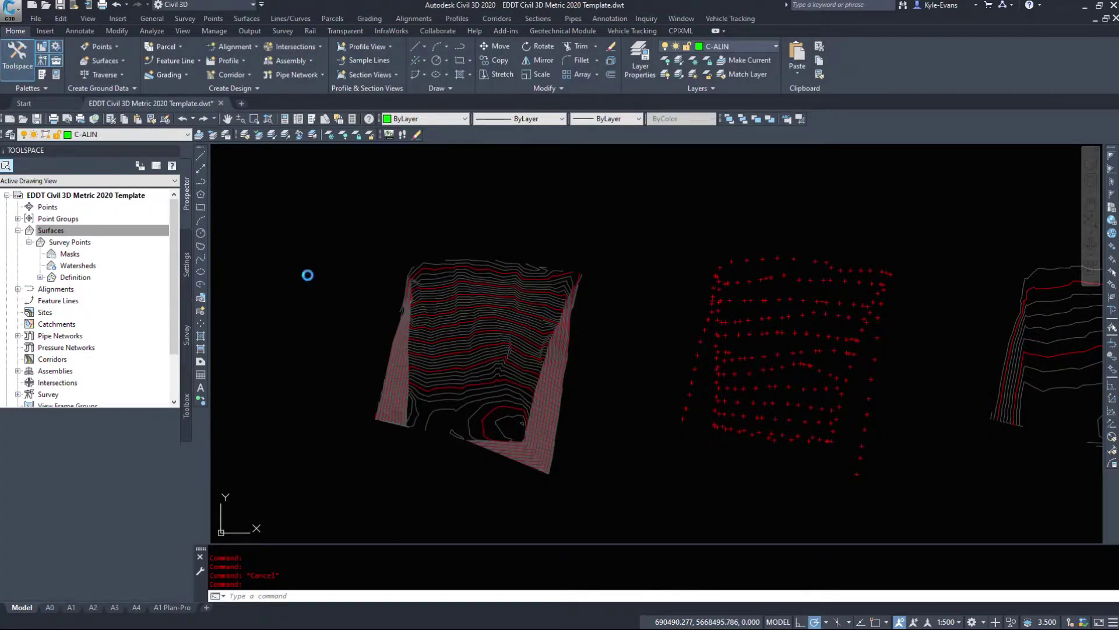
# Step: Start adding drawing objects to the AutoCAD Points surface definition, review the available object types, and keep Points
pyautogui.click(28, 242)
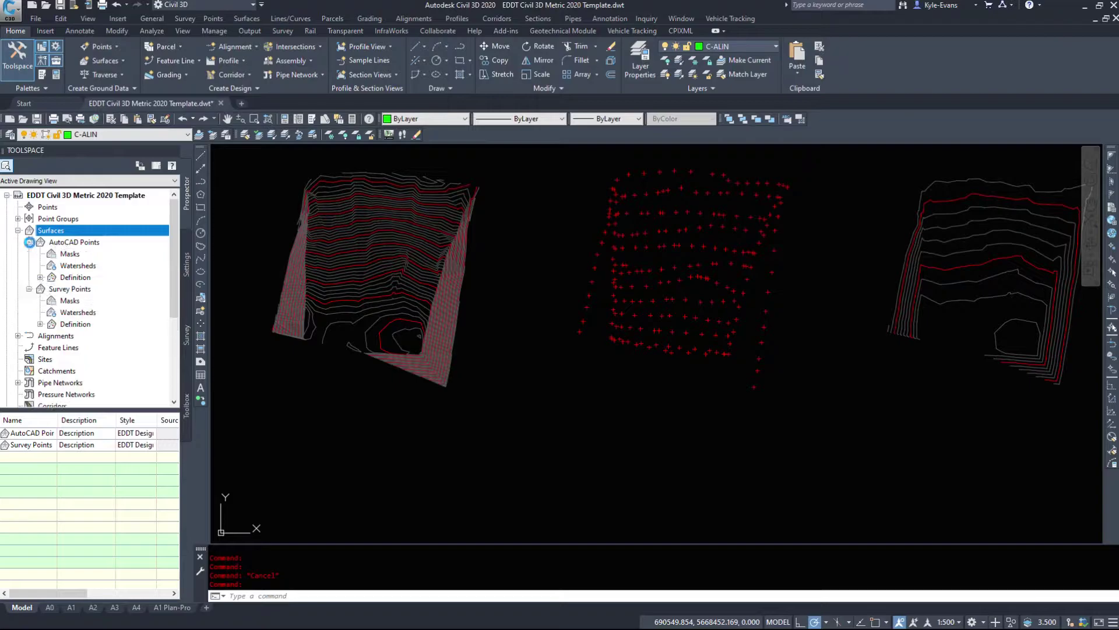
pyautogui.click(40, 277)
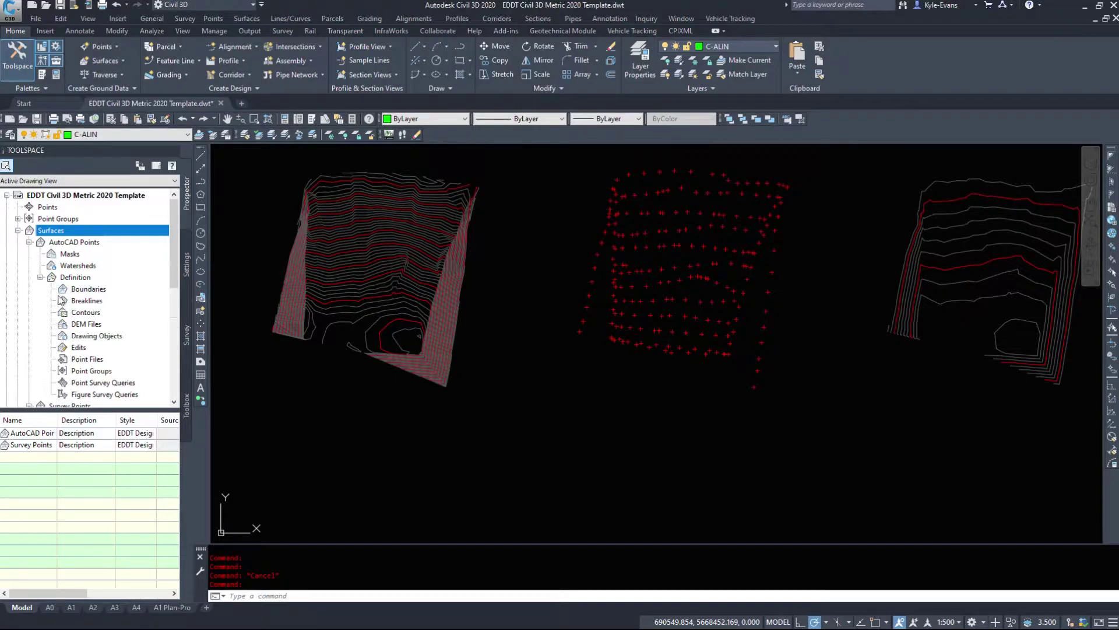
pyautogui.rightClick(95, 340)
pyautogui.click(120, 342)
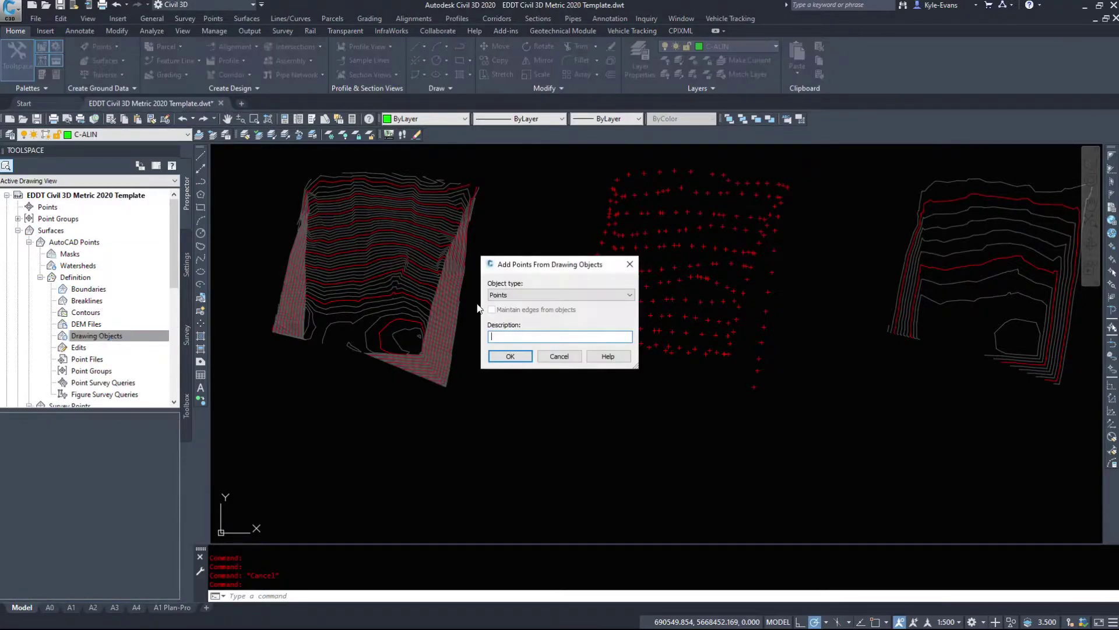
pyautogui.moveTo(555, 272); pyautogui.dragTo(481, 193)
pyautogui.click(449, 219)
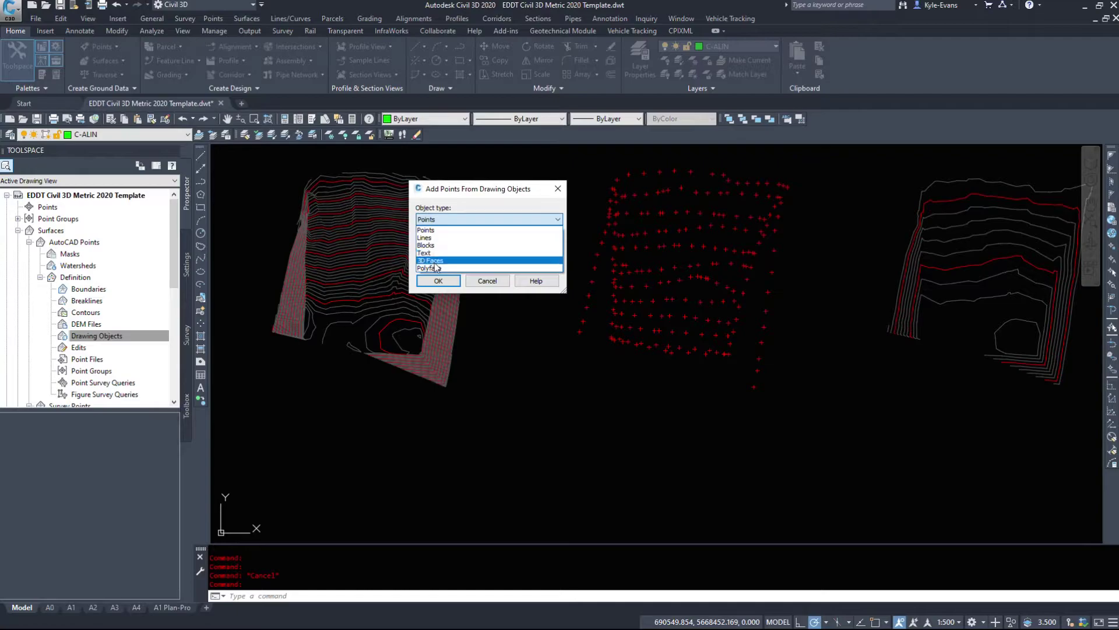
pyautogui.click(449, 191)
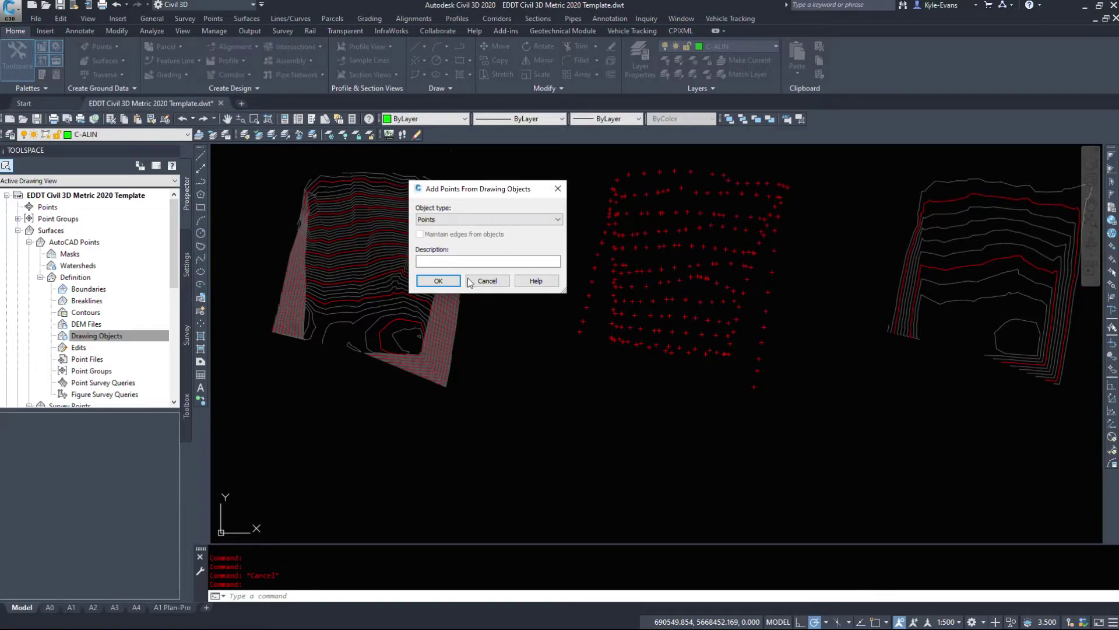
# Step: Select the whole middle set of red AutoCAD points as the data for the AutoCAD Points surface
pyautogui.click(438, 281)
pyautogui.moveTo(522, 237); pyautogui.dragTo(411, 292, button='middle')
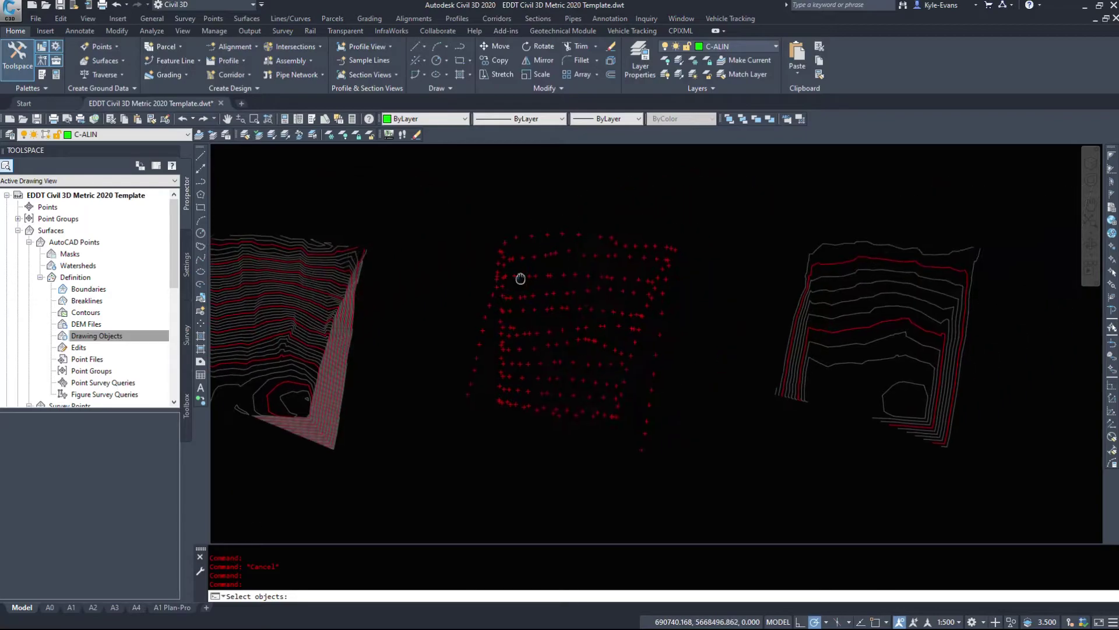
pyautogui.click(720, 220)
pyautogui.click(412, 488)
pyautogui.press('Return')
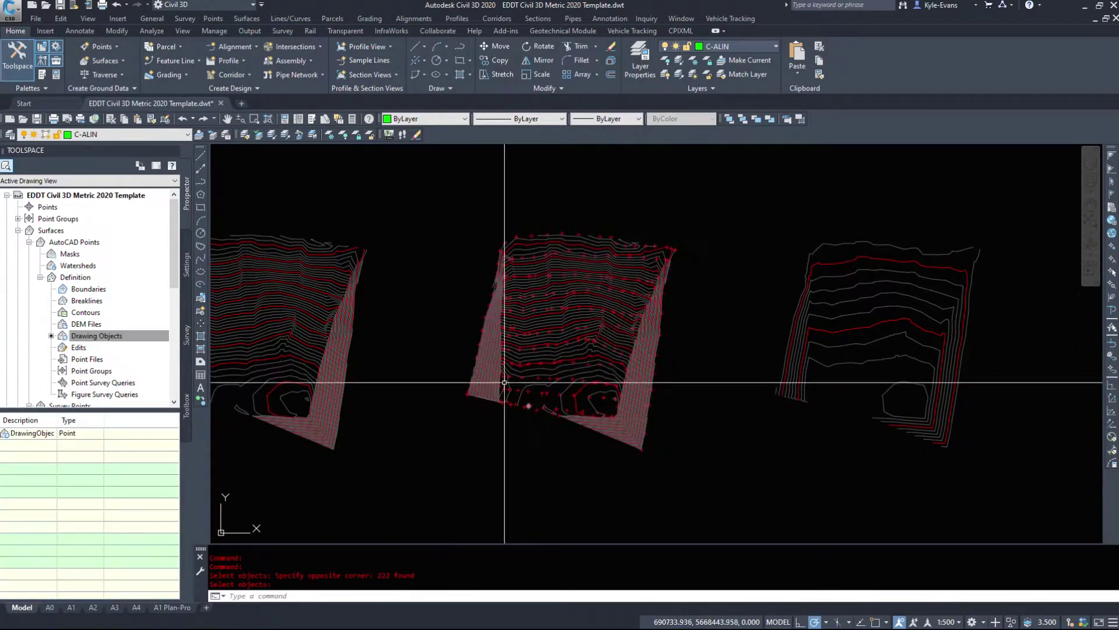
# Step: Set the color of all contour polylines in the easternmost set to Color 251
pyautogui.scroll(-3, 637, 491)
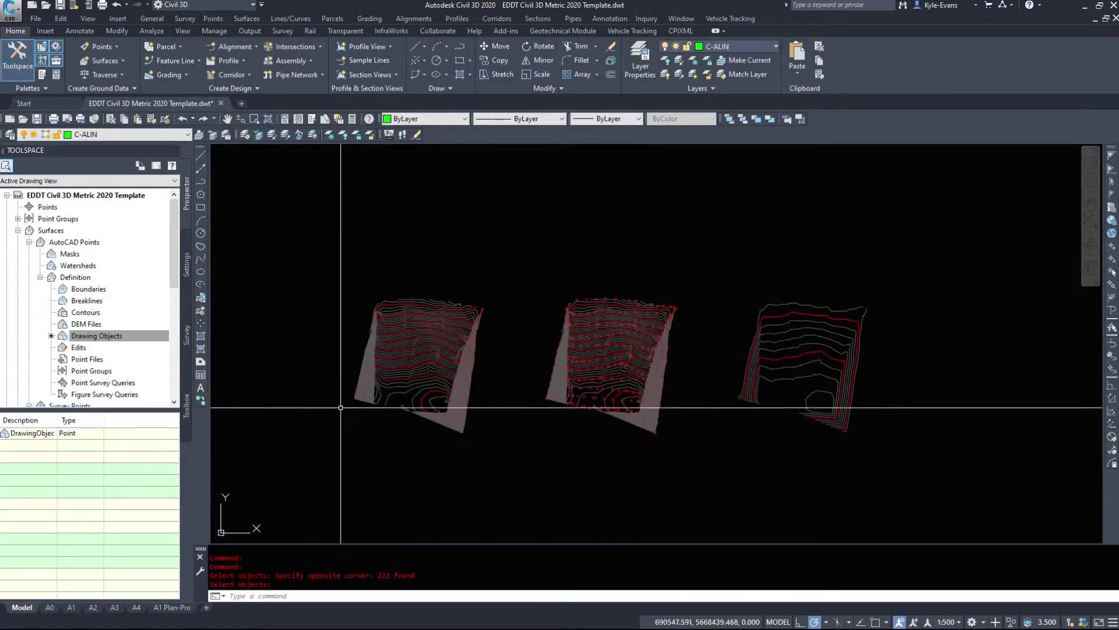
pyautogui.scroll(3, 489, 327)
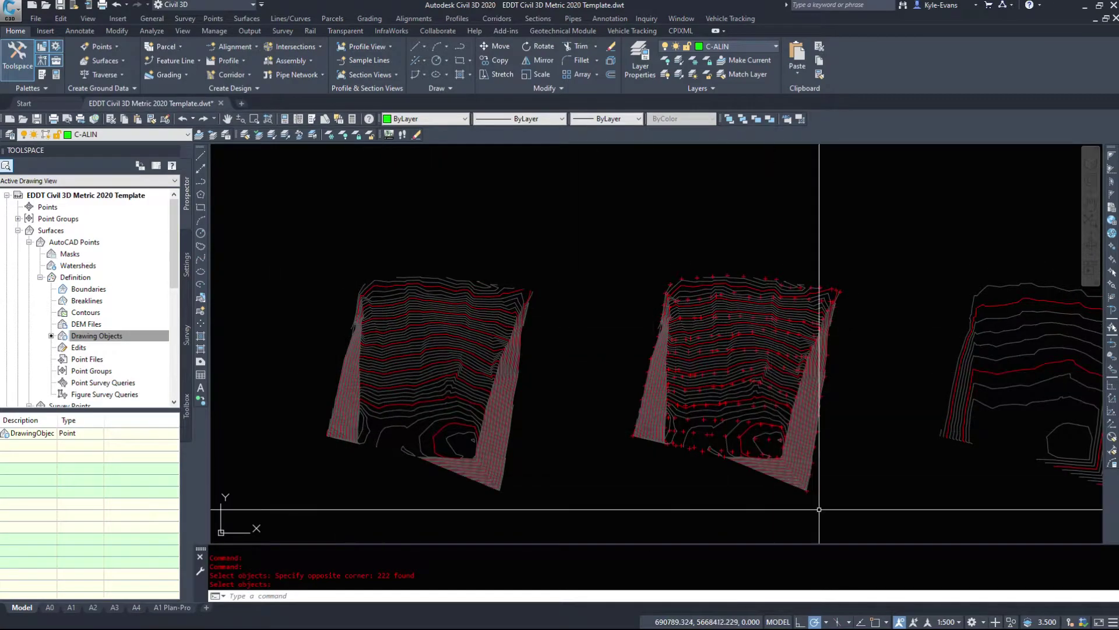
pyautogui.moveTo(800, 433)
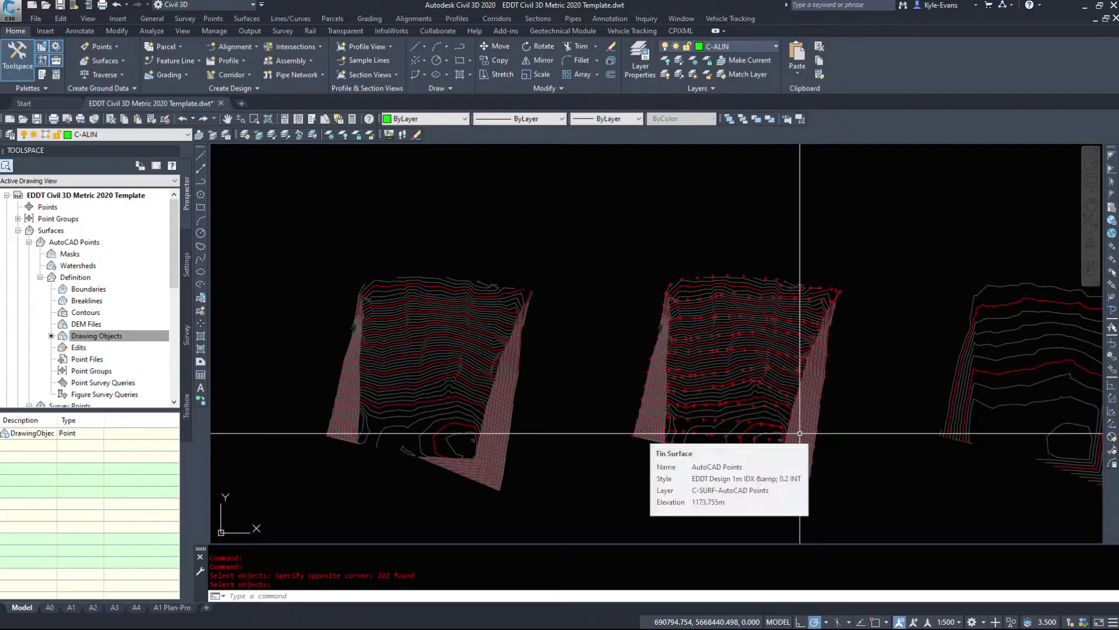
pyautogui.moveTo(896, 408)
pyautogui.mouseDown(button='middle')
pyautogui.moveTo(610, 268)
pyautogui.moveTo(545, 420)
pyautogui.mouseUp(button='middle')
pyautogui.click(679, 454)
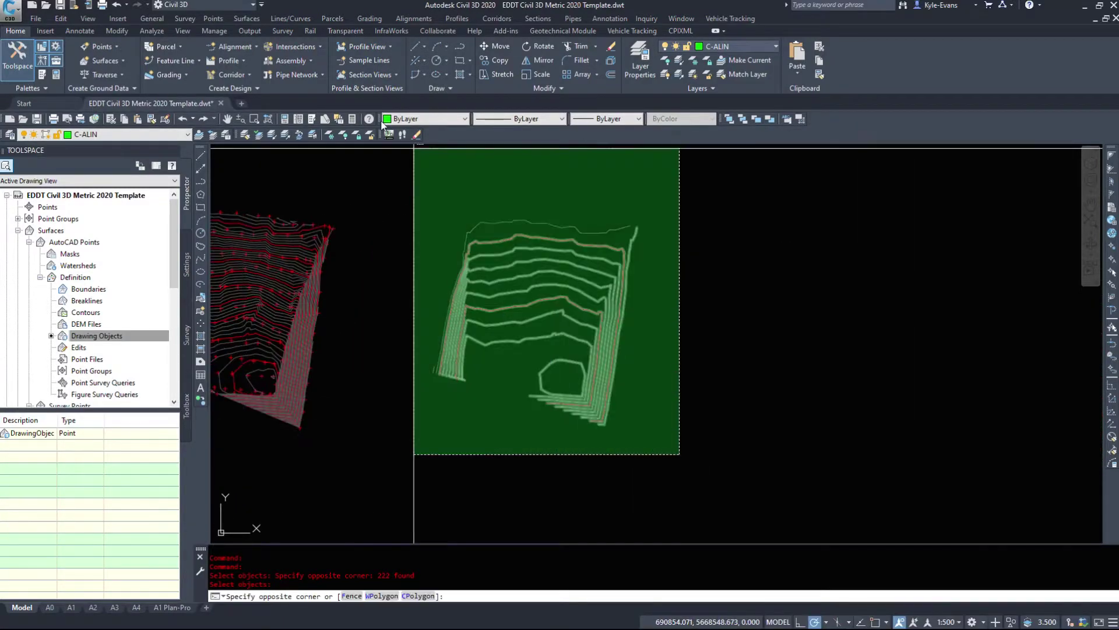
pyautogui.click(413, 149)
pyautogui.click(423, 118)
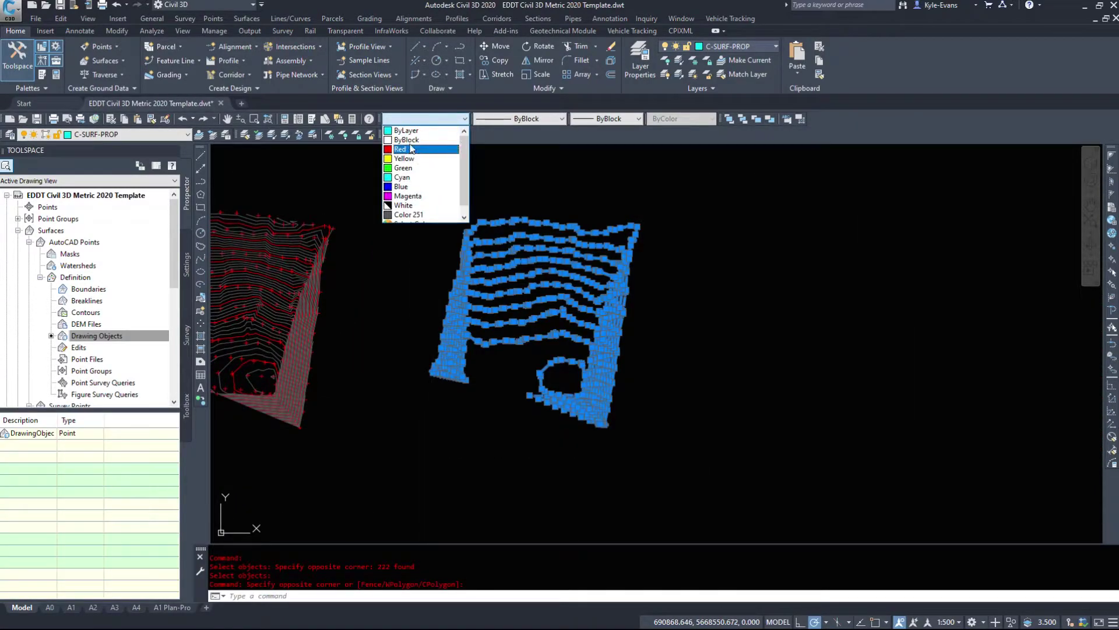
pyautogui.scroll(-1, 411, 207)
pyautogui.click(408, 200)
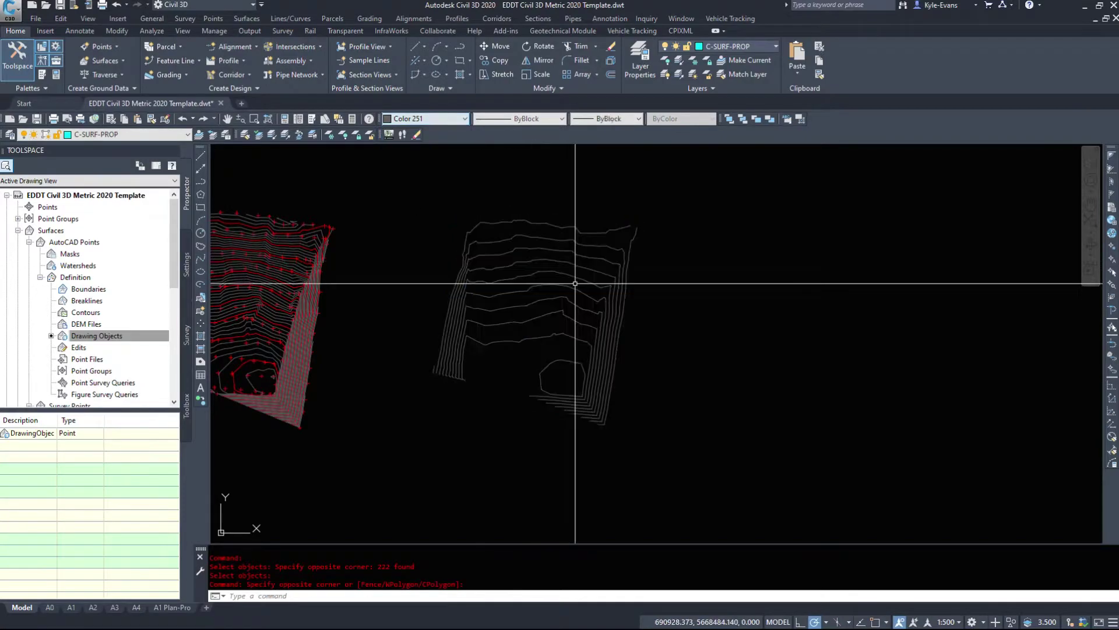
pyautogui.press('Escape')
# Step: Set the color of all contour polylines in the easternmost set to Green
pyautogui.moveTo(430, 378); pyautogui.dragTo(457, 375, button='middle')
pyautogui.click(729, 450)
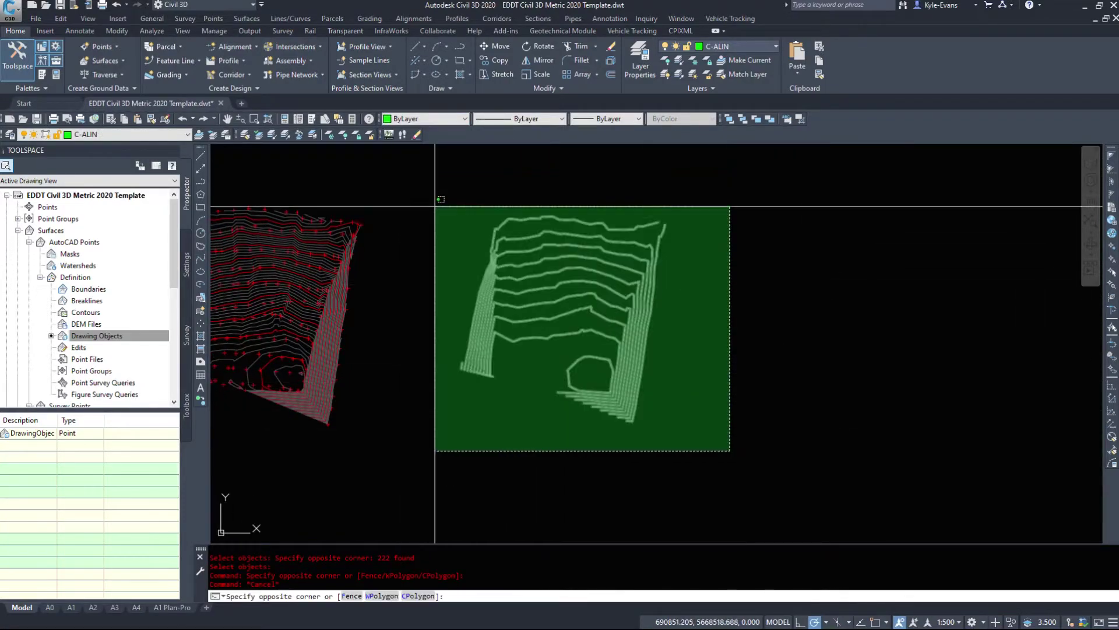
pyautogui.click(432, 206)
pyautogui.click(441, 119)
pyautogui.click(411, 169)
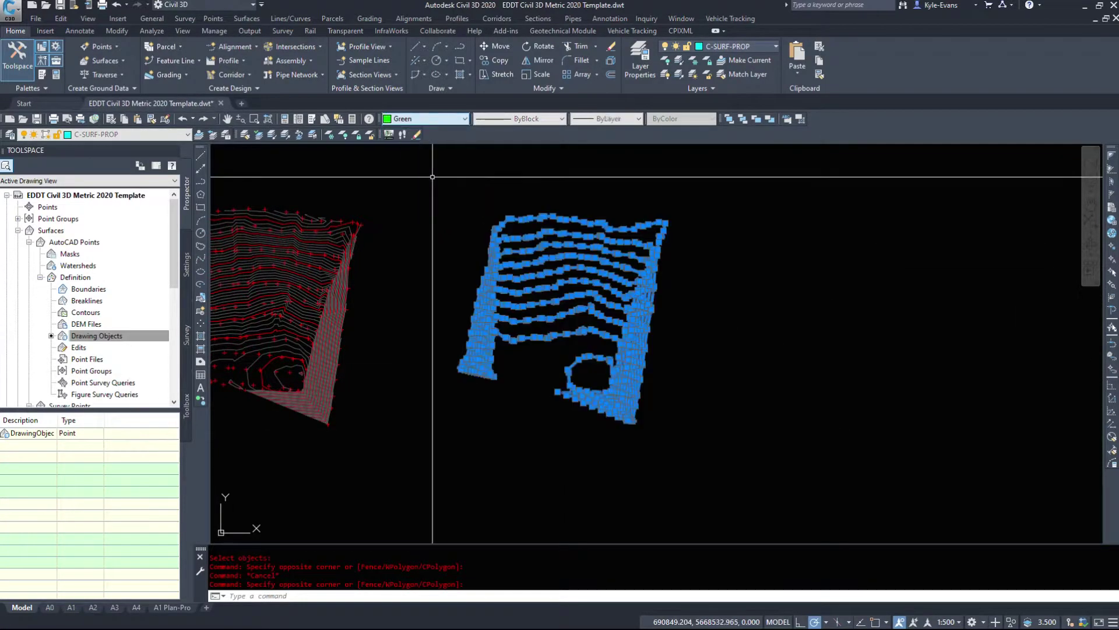
pyautogui.press('Escape')
# Step: Start a third surface of type TIN surface and name it Polylines
pyautogui.scroll(-2, 495, 277)
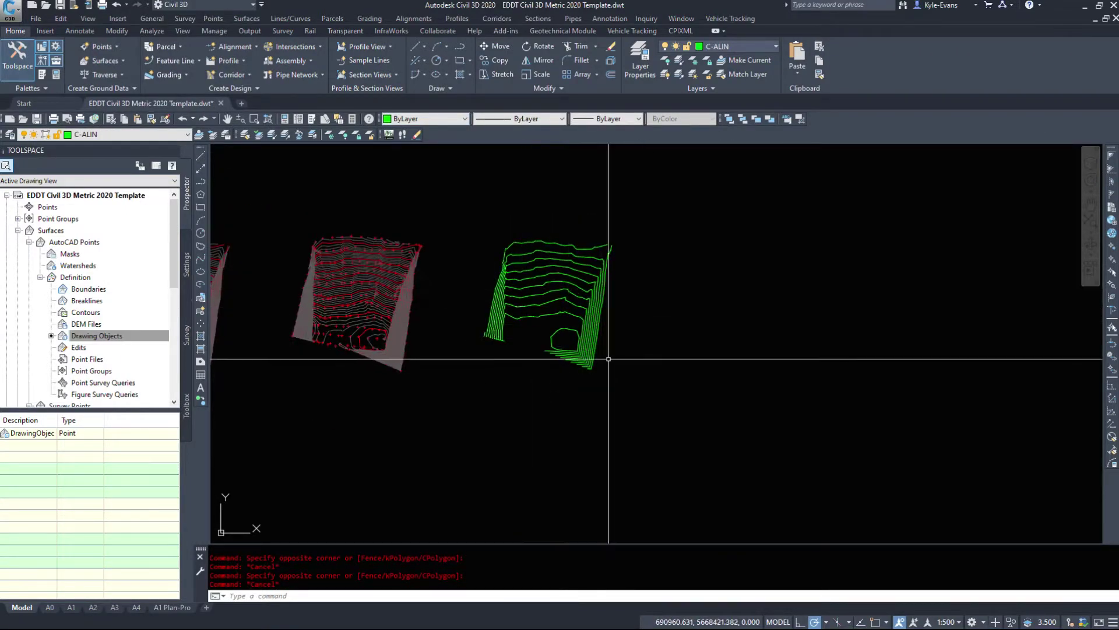
pyautogui.doubleClick(68, 244)
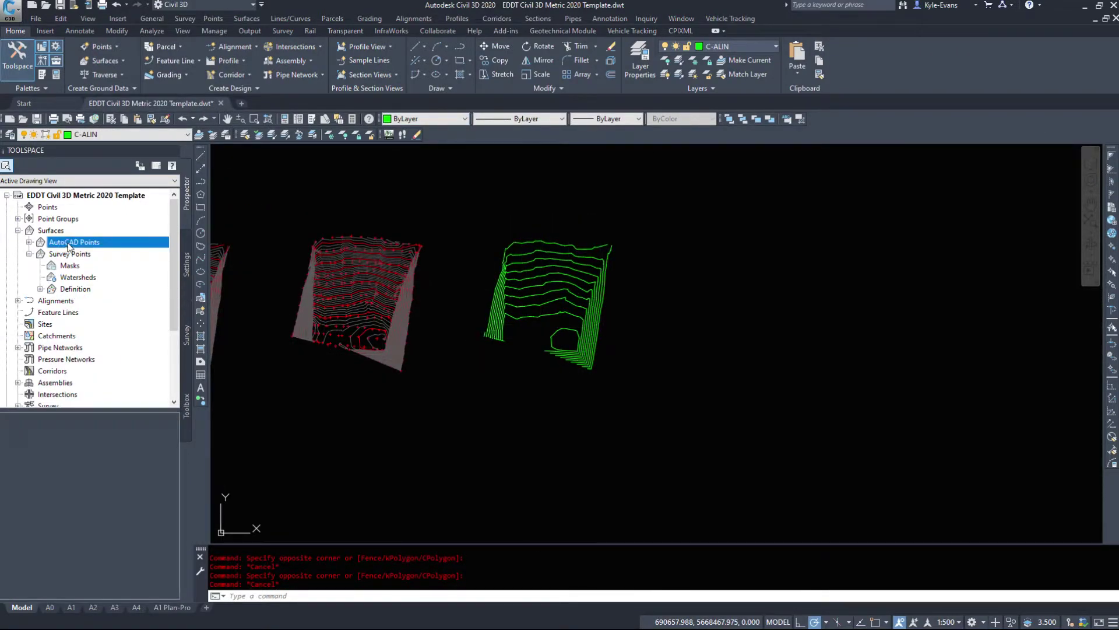
pyautogui.click(30, 253)
pyautogui.rightClick(63, 233)
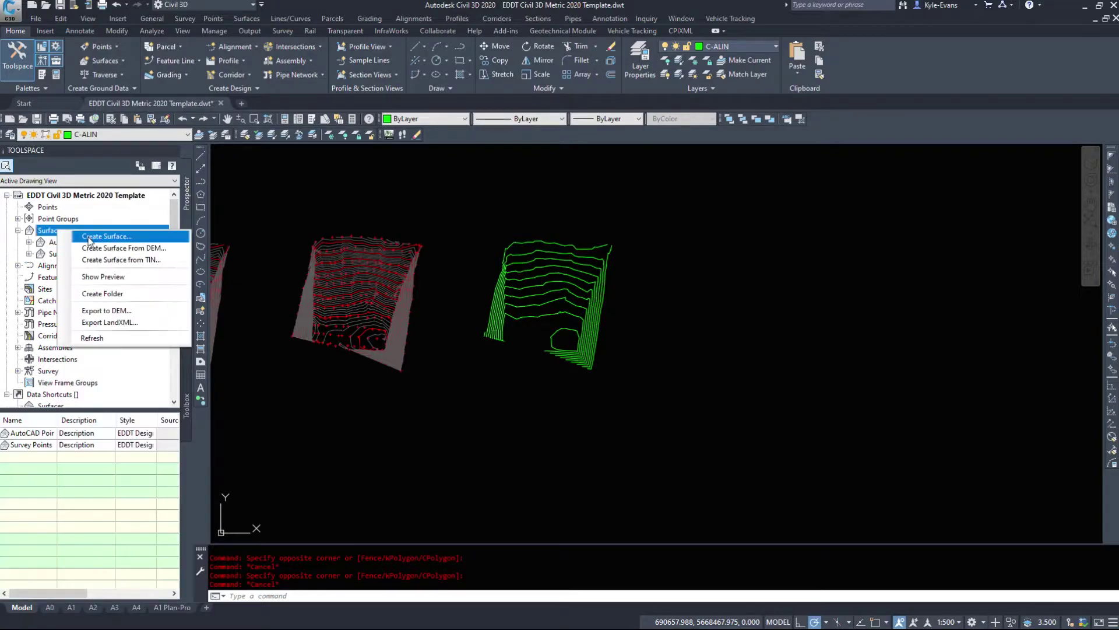
pyautogui.click(87, 241)
pyautogui.click(676, 311)
pyautogui.write('Polylines')
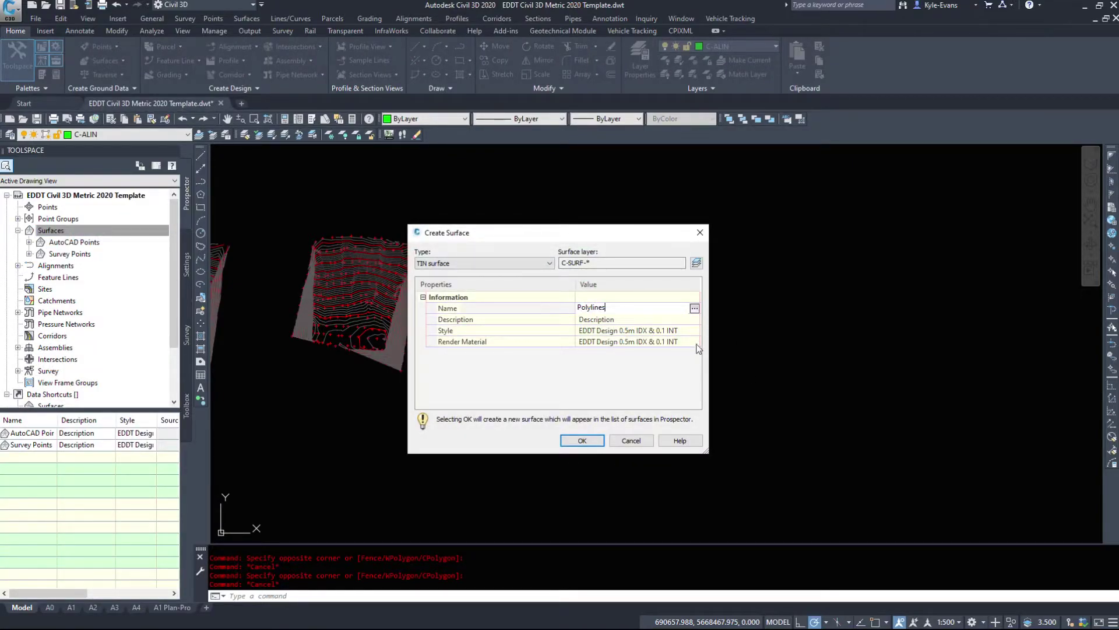
# Step: Assign the surface style EDDT Design 1m IDX & 0.2 INT to the Polylines surface and create it
pyautogui.click(641, 329)
pyautogui.click(694, 330)
pyautogui.click(632, 231)
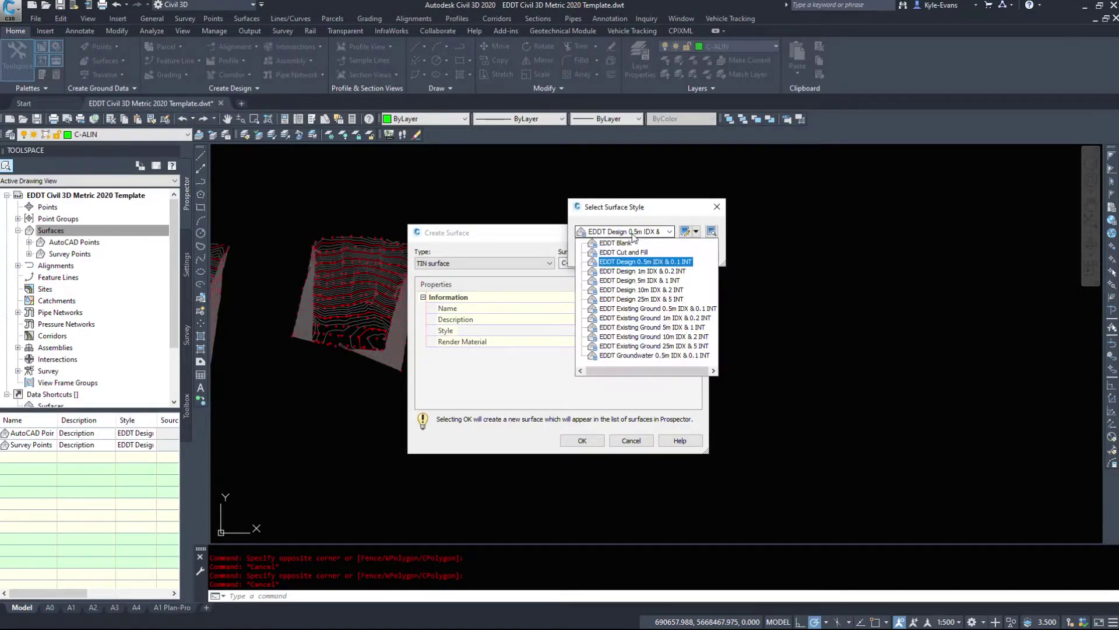
pyautogui.click(641, 262)
pyautogui.click(648, 231)
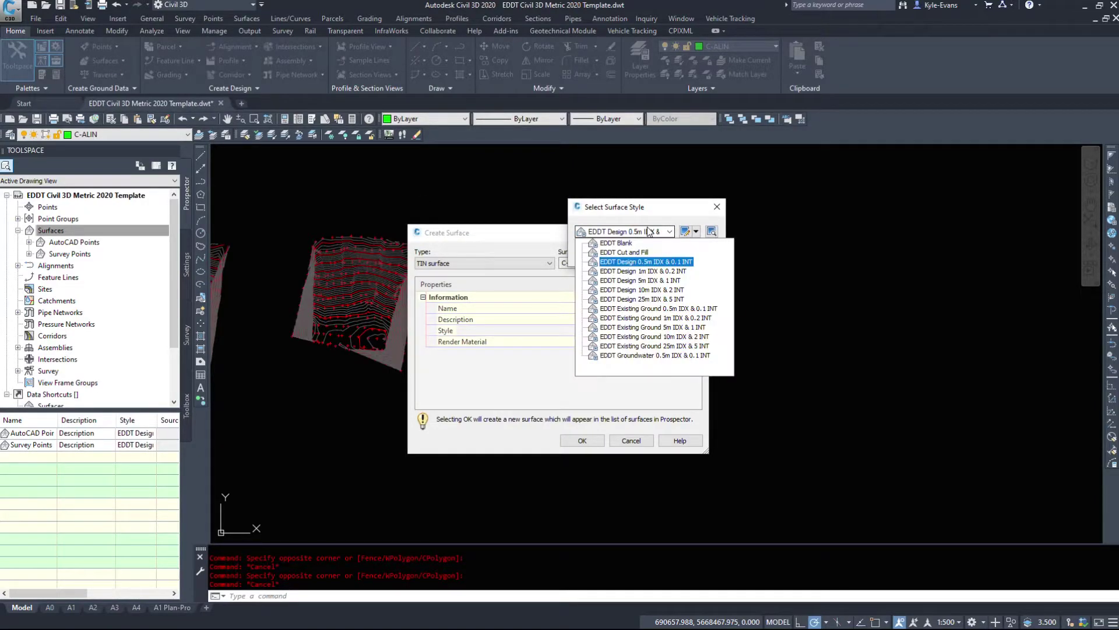
pyautogui.click(643, 271)
pyautogui.click(600, 253)
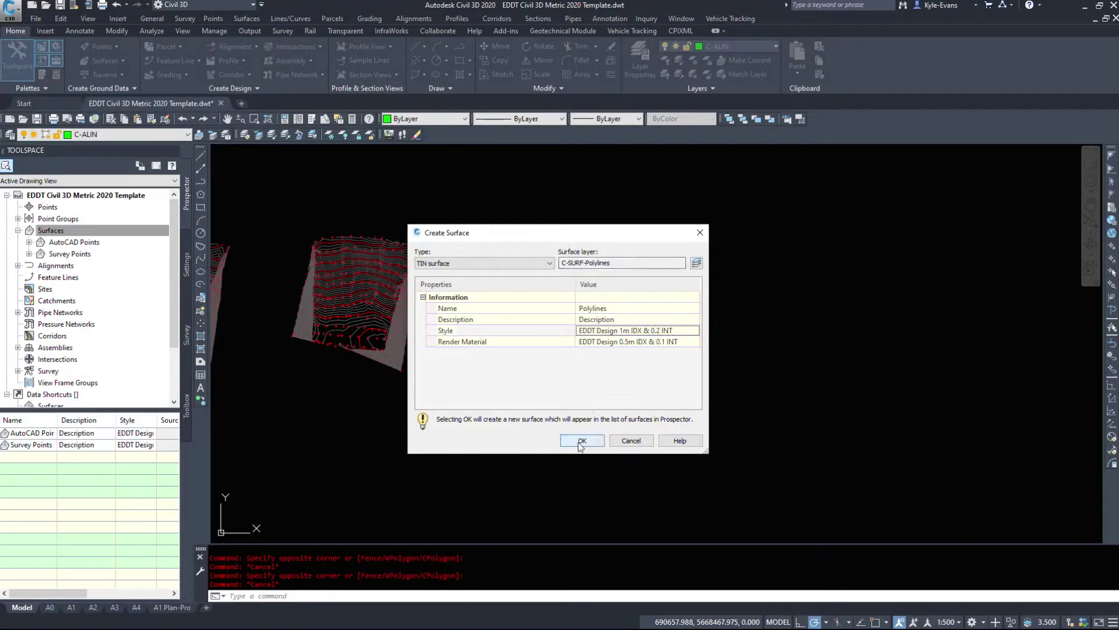
pyautogui.click(582, 440)
# Step: Start adding contour data to the Polylines surface definition, with the description Polyline Contours
pyautogui.click(25, 231)
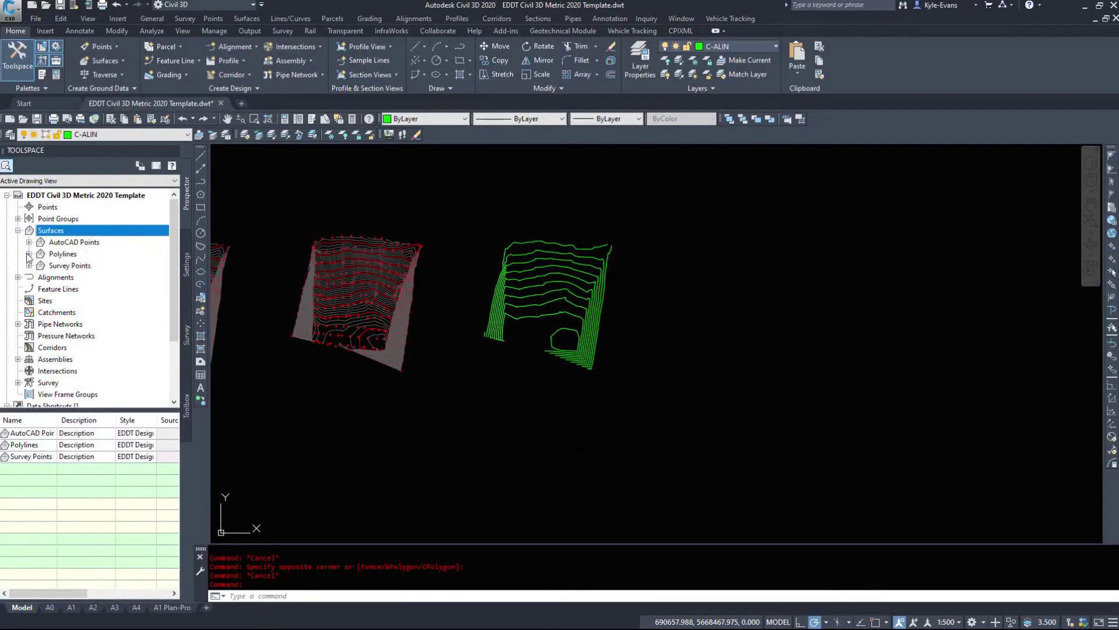
pyautogui.click(28, 254)
pyautogui.click(39, 289)
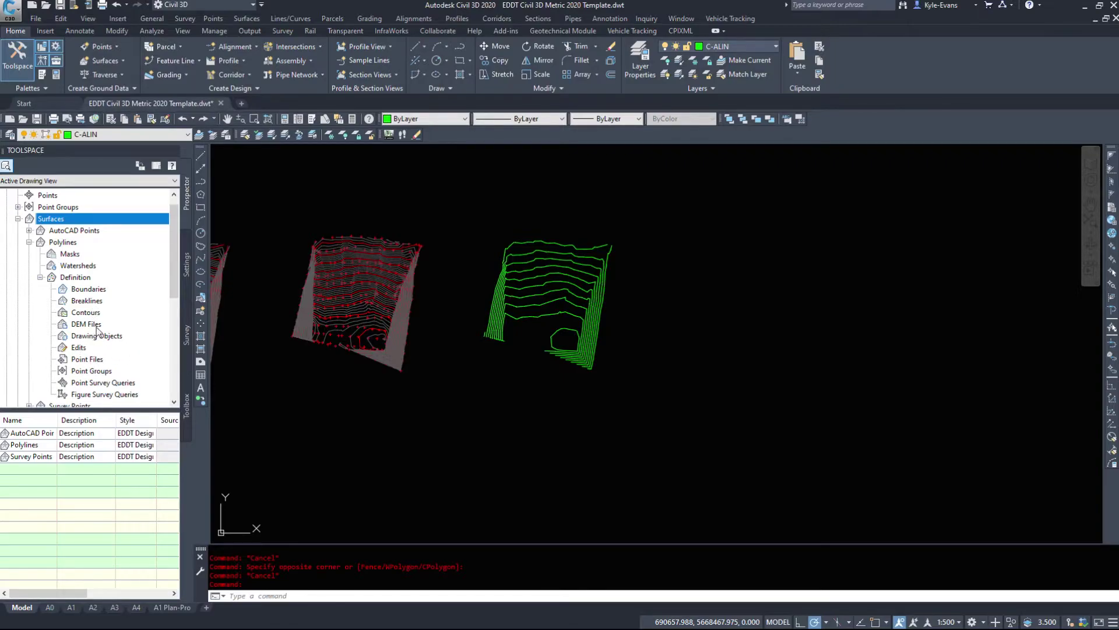
pyautogui.rightClick(106, 313)
pyautogui.click(123, 318)
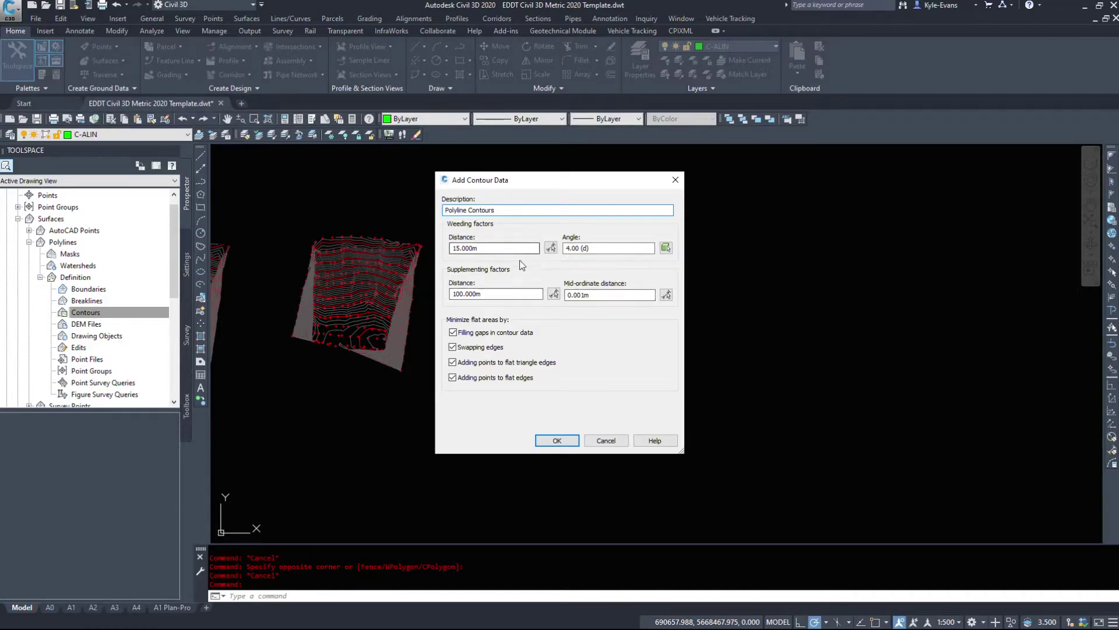
# Step: Review the weeding and supplementing factors, accept them unchanged, and select all green polylines as contour data for the Polylines surface
pyautogui.press('Tab')
pyautogui.press('Tab')
pyautogui.press('Tab')
pyautogui.press('Tab')
pyautogui.press('Tab')
pyautogui.moveTo(554, 178); pyautogui.dragTo(700, 186)
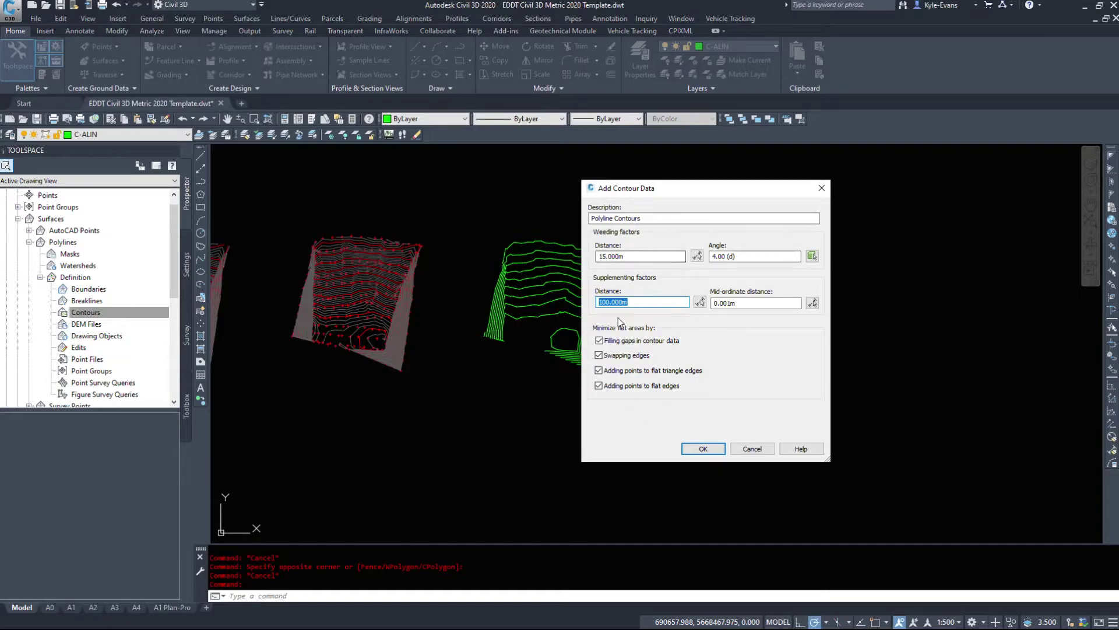
pyautogui.click(717, 454)
pyautogui.click(664, 466)
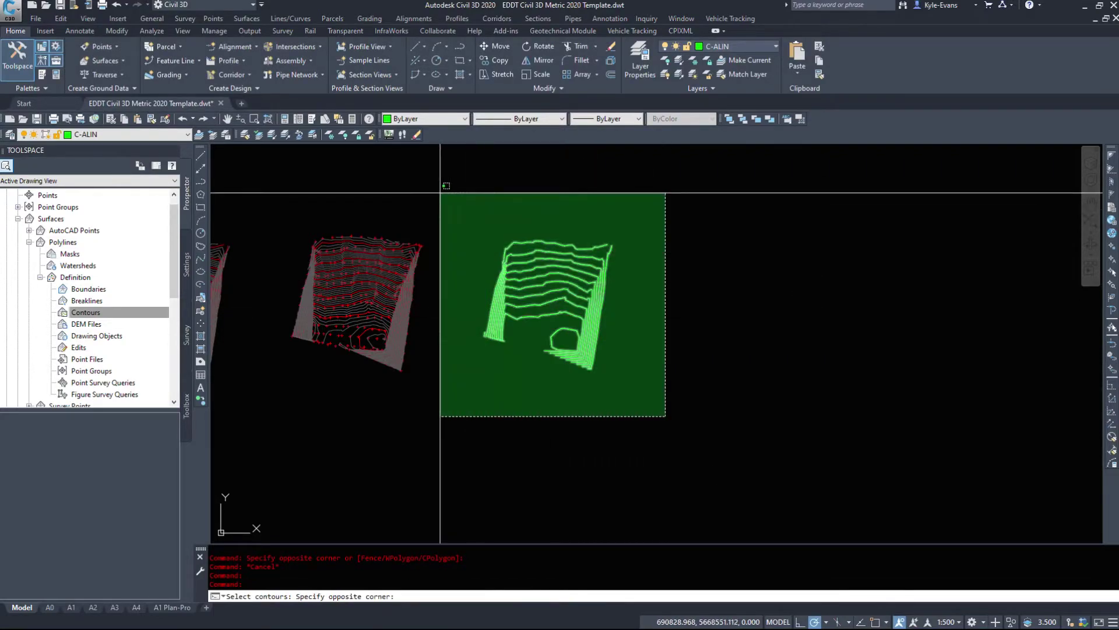
pyautogui.click(446, 177)
pyautogui.press('Return')
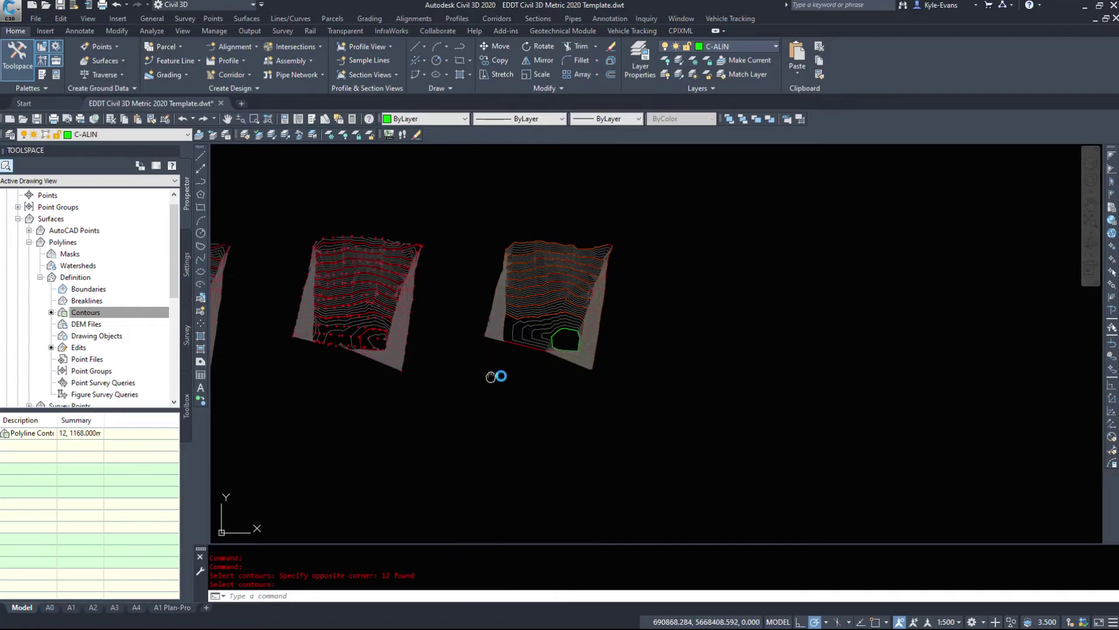
# Step: Compare the contours of the Polylines surface with those of the two point-based surfaces, especially around the closed green contour
pyautogui.moveTo(408, 312); pyautogui.dragTo(449, 318, button='middle')
pyautogui.scroll(3, 450, 318)
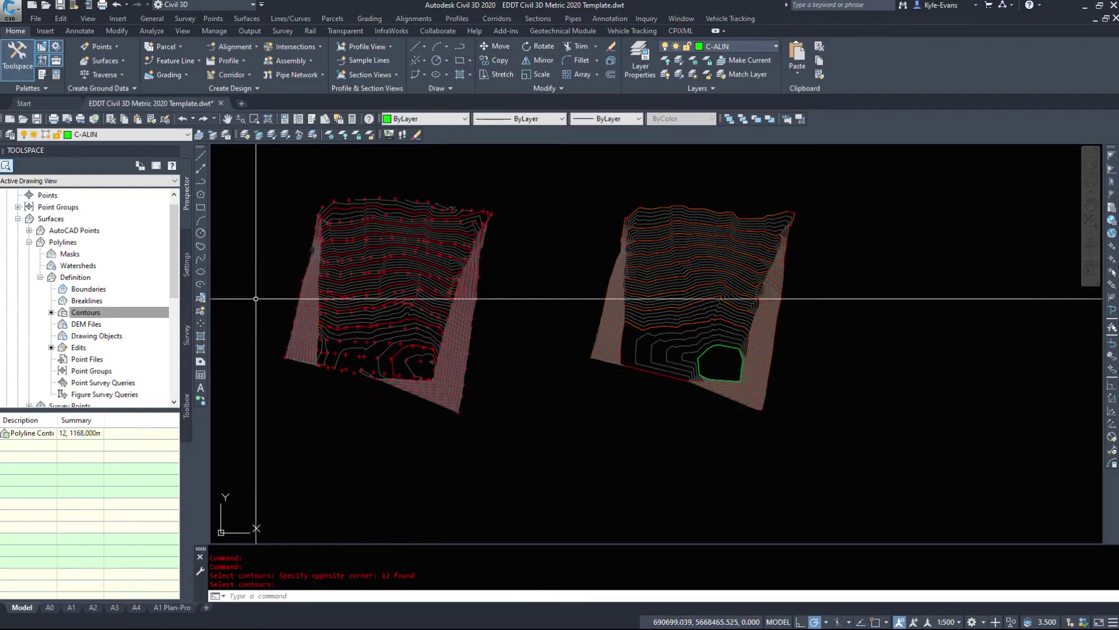
pyautogui.moveTo(360, 375); pyautogui.dragTo(508, 405, button='middle')
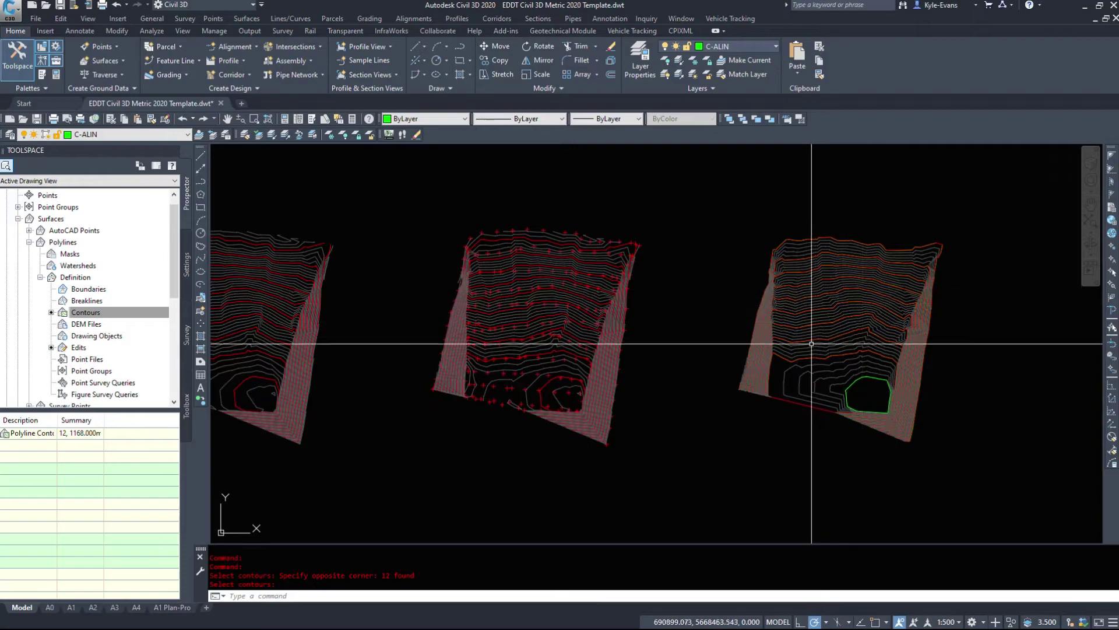
pyautogui.moveTo(689, 421); pyautogui.dragTo(901, 371, button='middle')
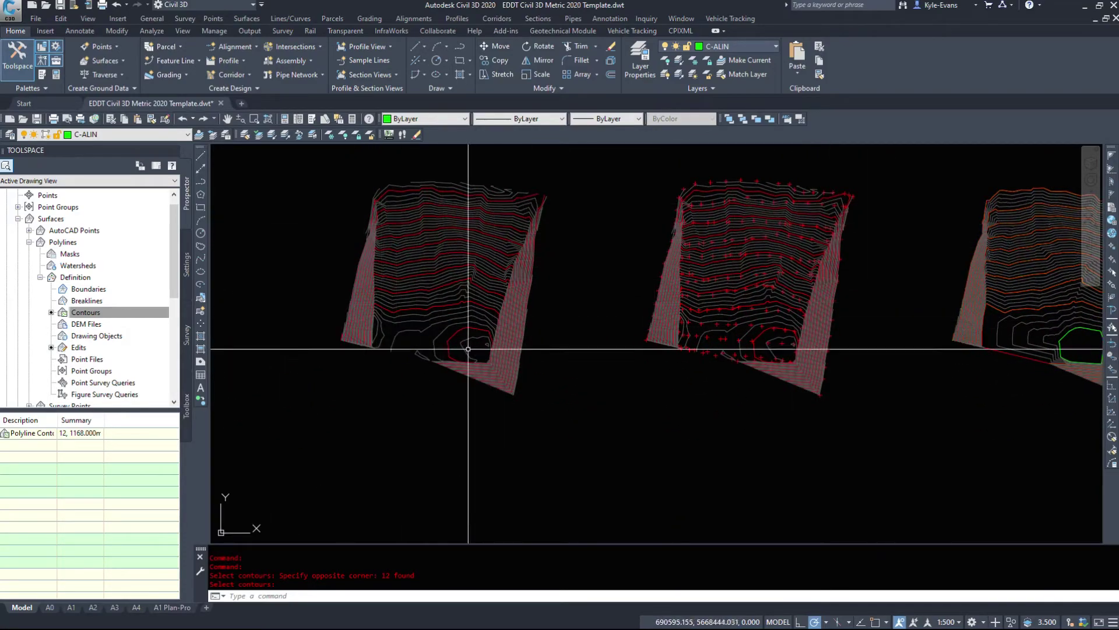
pyautogui.moveTo(967, 242)
pyautogui.mouseDown(button='middle')
pyautogui.moveTo(833, 244)
pyautogui.moveTo(792, 280)
pyautogui.mouseUp(button='middle')
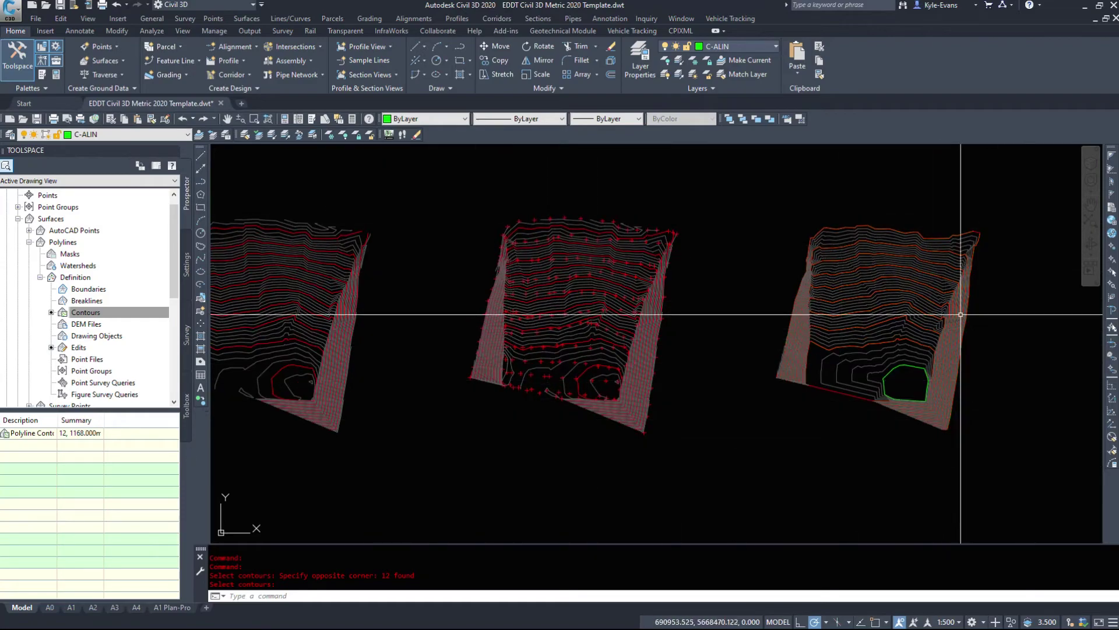
pyautogui.moveTo(863, 392)
pyautogui.mouseDown(button='middle')
pyautogui.moveTo(747, 392)
pyautogui.moveTo(708, 407)
pyautogui.mouseUp(button='middle')
pyautogui.scroll(-2, 708, 406)
pyautogui.scroll(4, 933, 373)
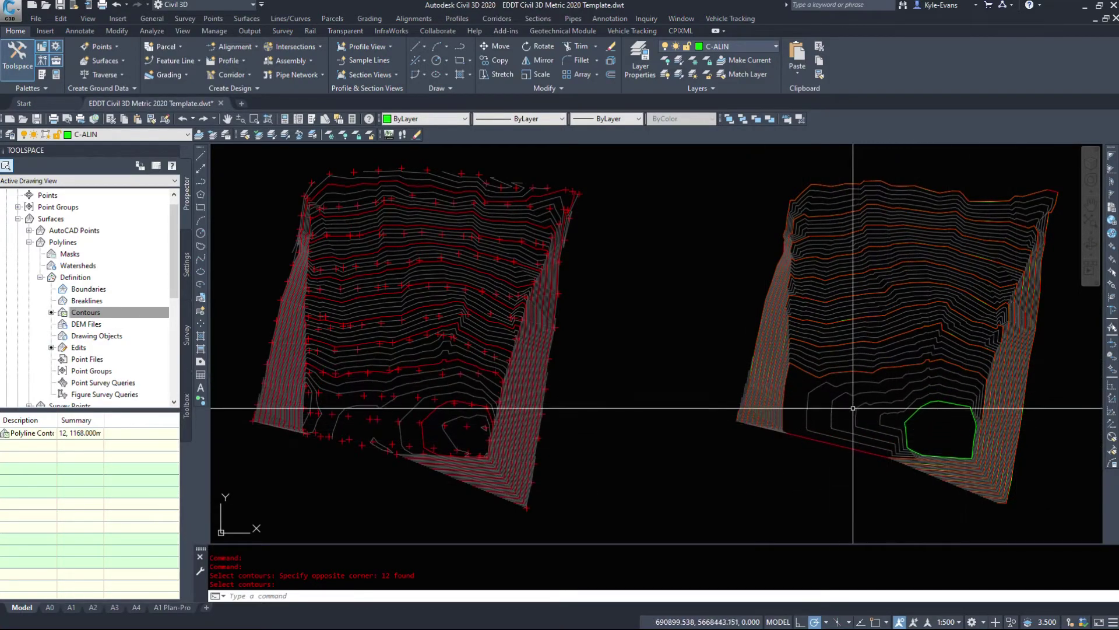
pyautogui.click(885, 406)
pyautogui.press('Escape')
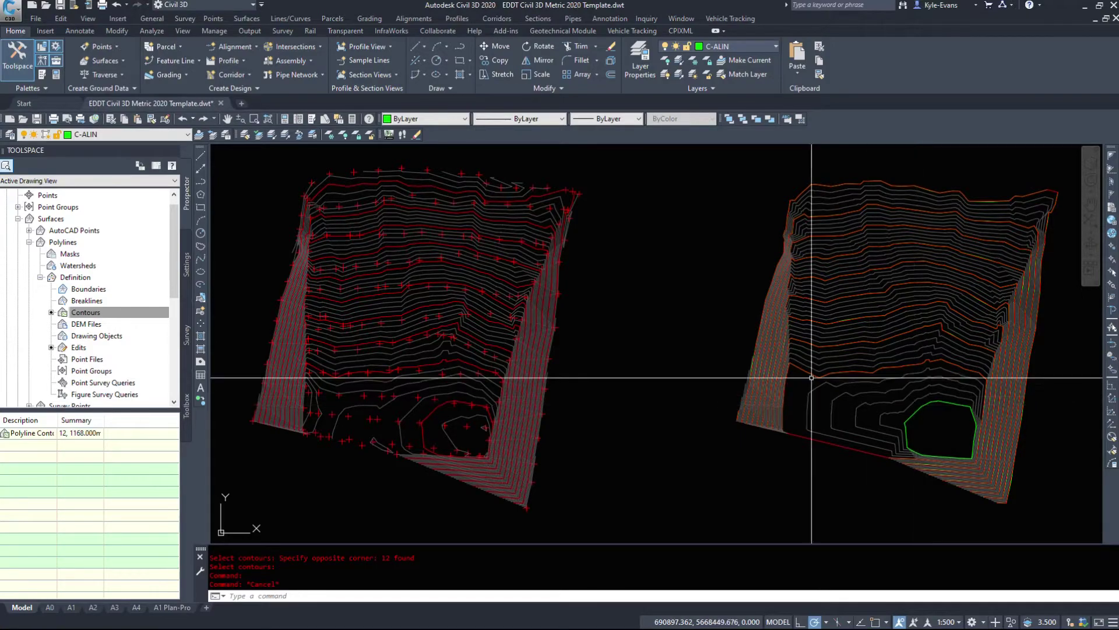
# Step: Review the Contours, Boundaries and Breaklines data categories in the Polylines surface definition
pyautogui.click(86, 312)
pyautogui.scroll(-1, 124, 252)
pyautogui.click(123, 253)
pyautogui.click(91, 266)
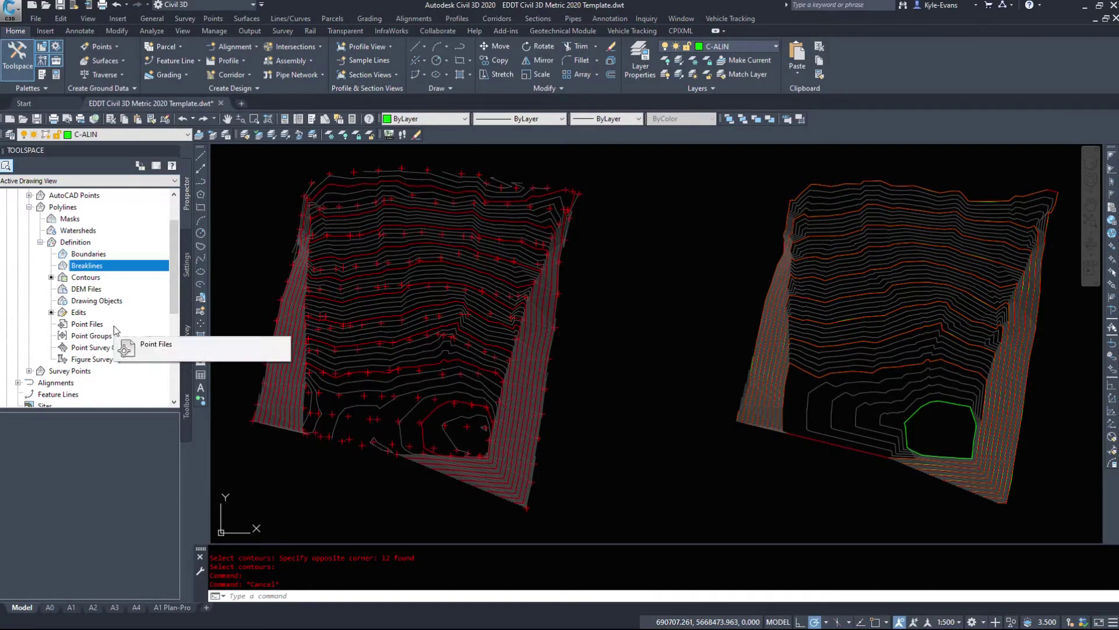
# Step: Window-select the outer contour polyline along the northern and western edges of the Polylines surface
pyautogui.moveTo(275, 270); pyautogui.dragTo(467, 276, button='middle')
pyautogui.moveTo(407, 475)
pyautogui.mouseDown(button='middle')
pyautogui.moveTo(432, 464)
pyautogui.moveTo(162, 420)
pyautogui.mouseUp(button='middle')
pyautogui.click(487, 473)
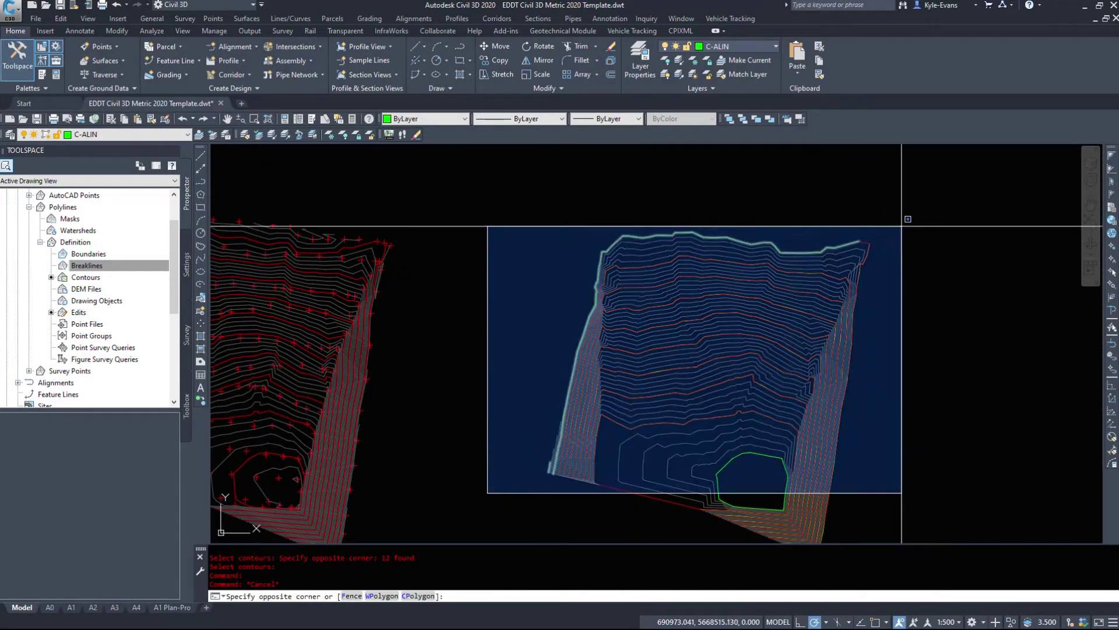
pyautogui.click(861, 211)
pyautogui.click(454, 201)
pyautogui.click(875, 527)
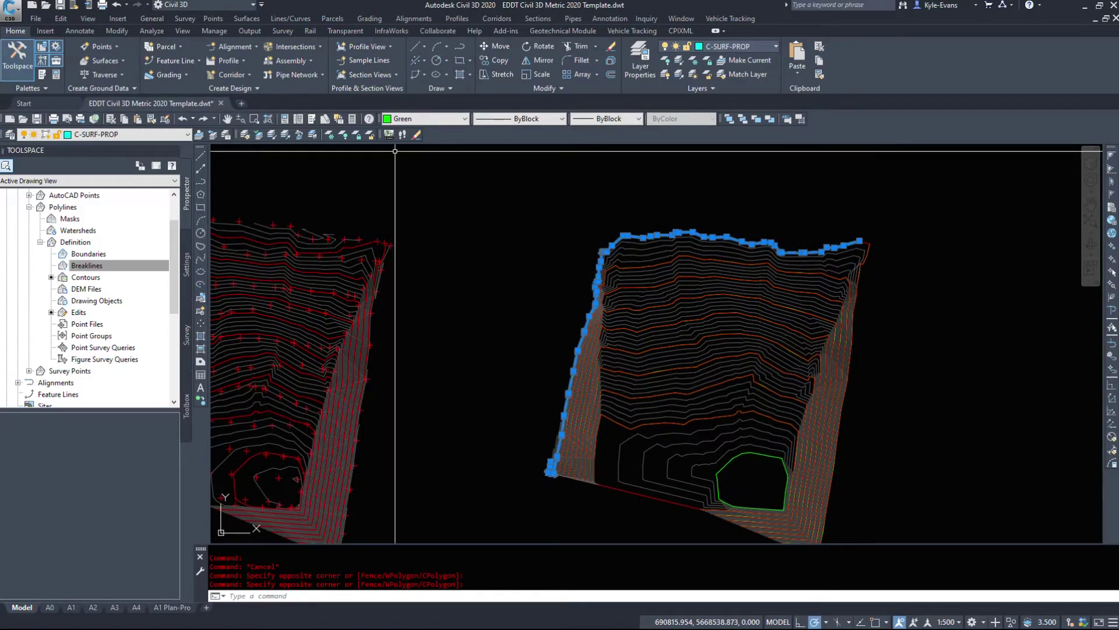
# Step: Look at the DEM Files category of the Polylines surface definition and at the command for creating a surface from a DEM
pyautogui.click(104, 287)
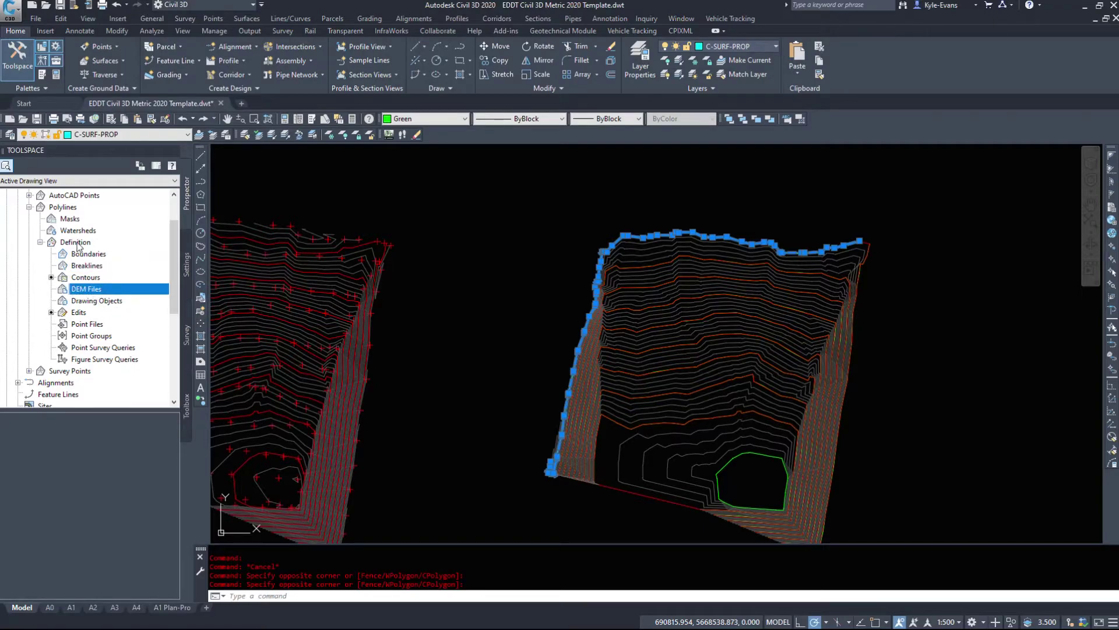
pyautogui.scroll(1, 73, 256)
pyautogui.click(53, 220)
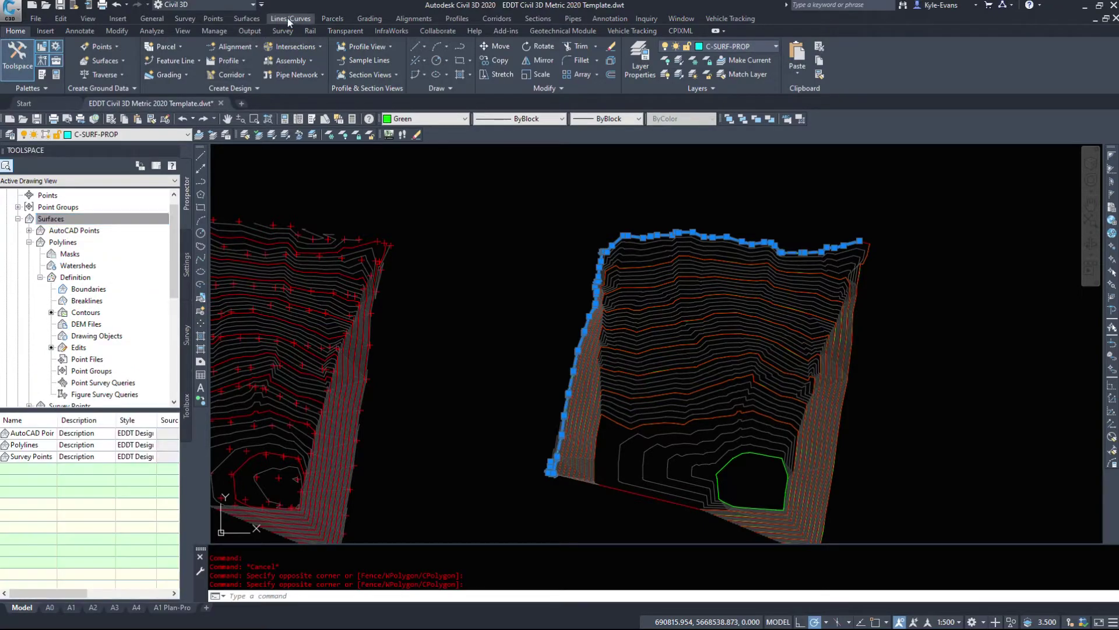
pyautogui.click(247, 18)
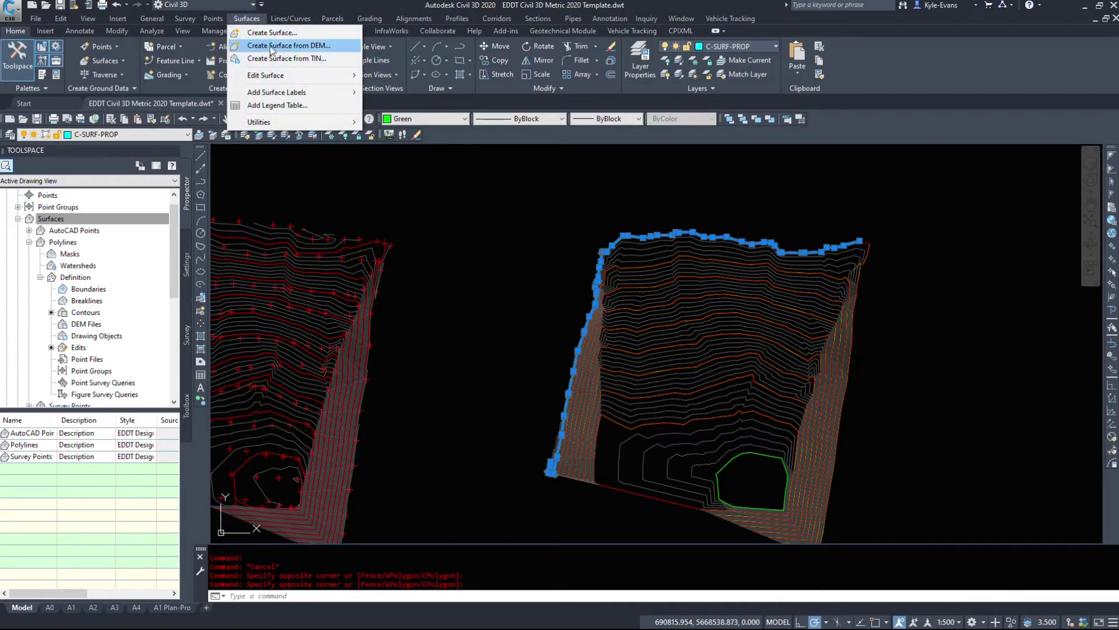
pyautogui.click(82, 324)
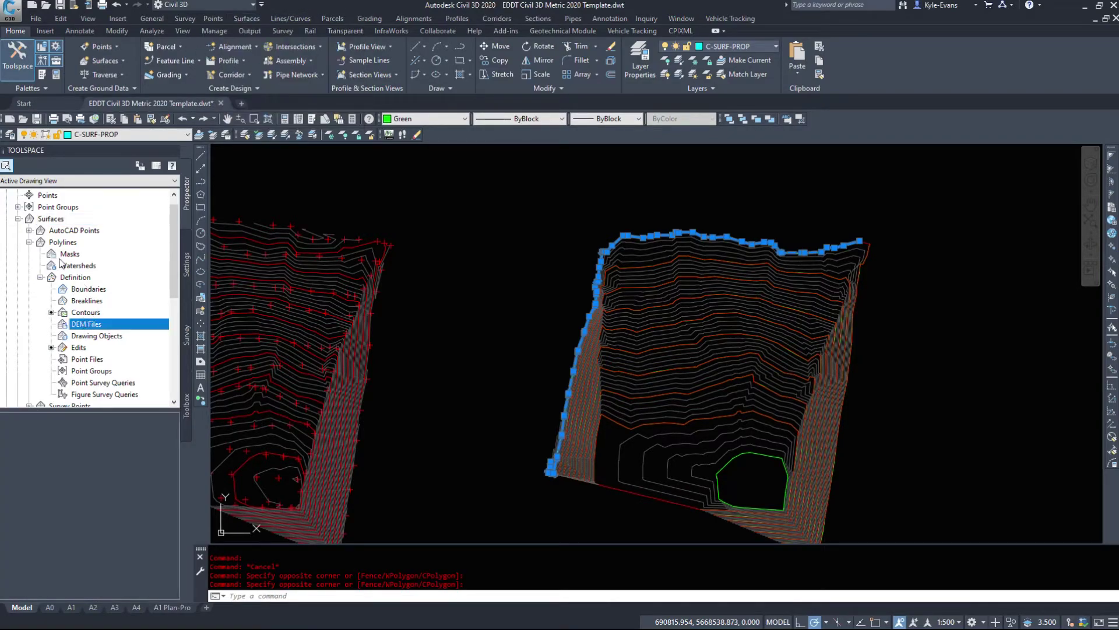
pyautogui.scroll(-1, 63, 210)
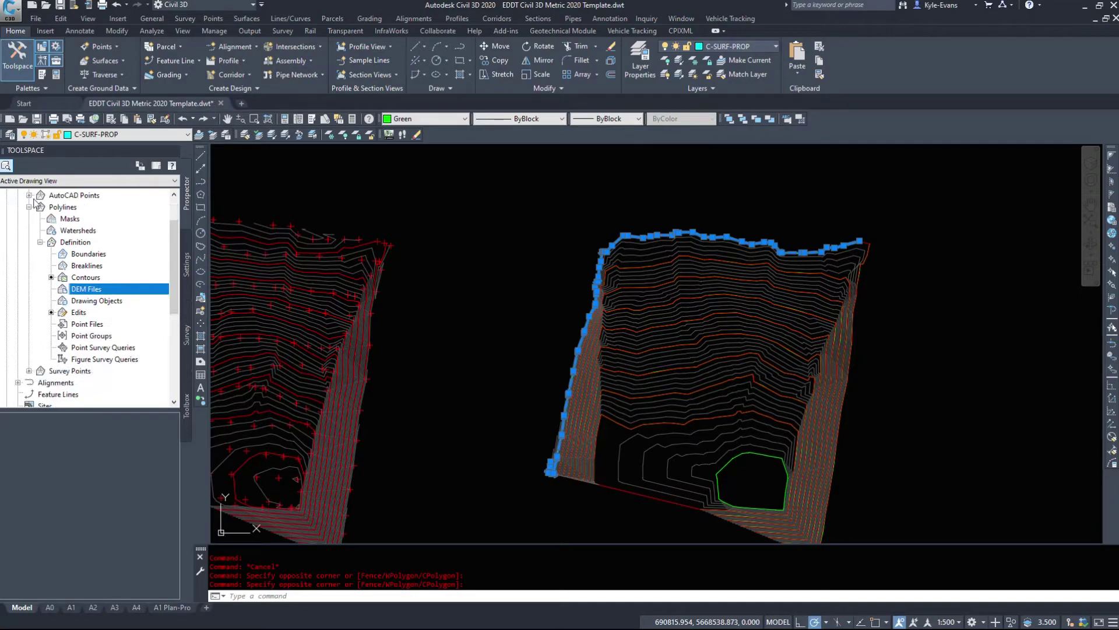
# Step: Look at the object types that can be added to the Polylines surface from drawing objects, without adding any
pyautogui.click(96, 300)
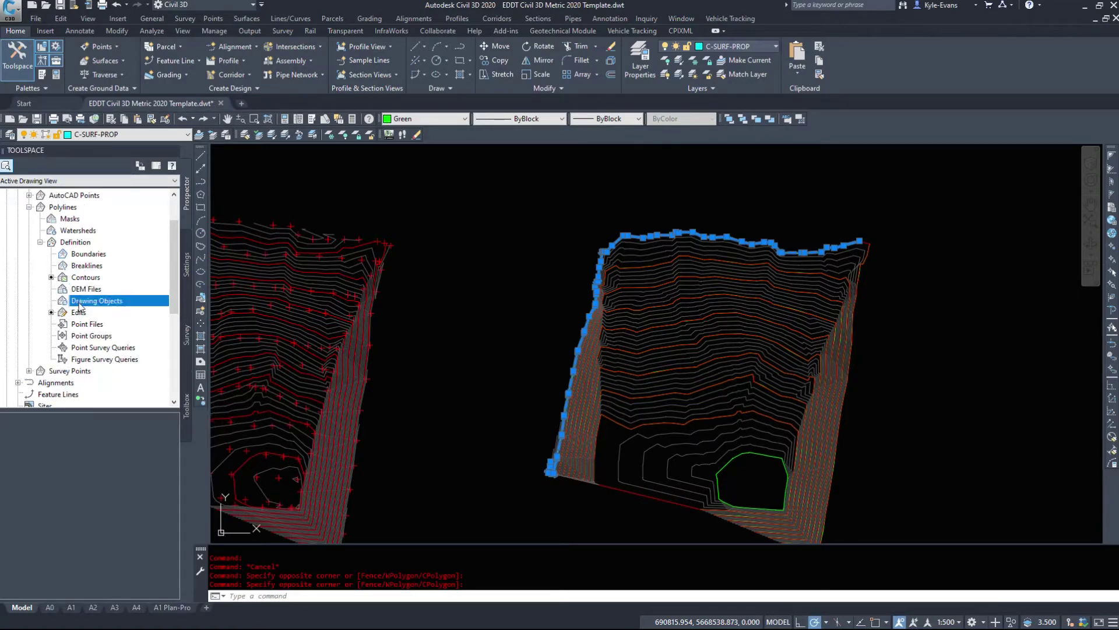
pyautogui.rightClick(88, 300)
pyautogui.click(134, 305)
pyautogui.click(455, 219)
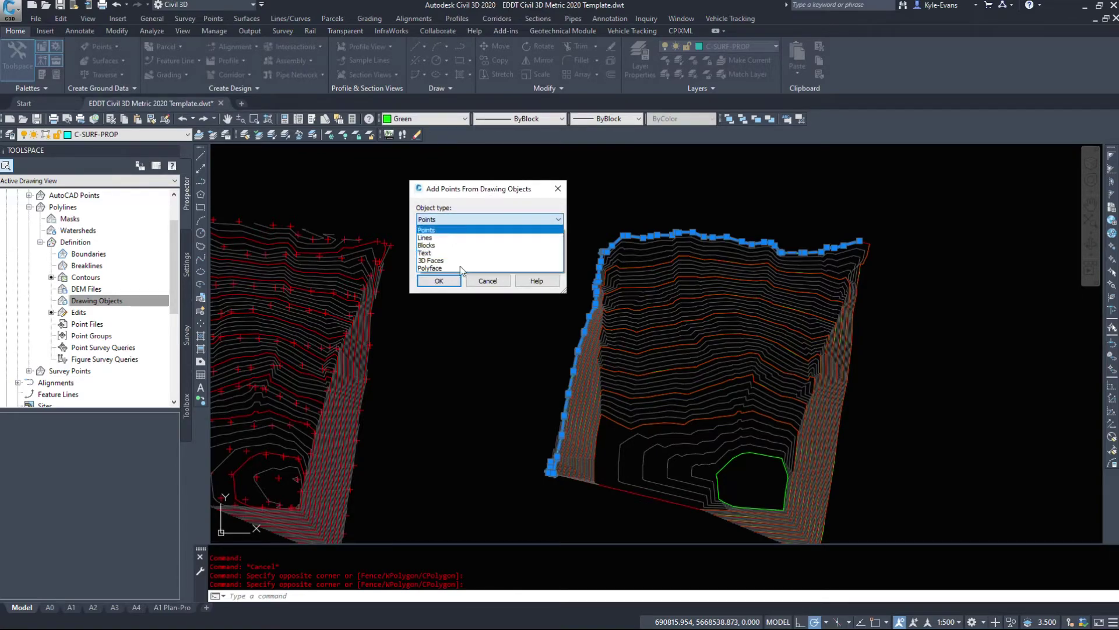
pyautogui.click(487, 280)
pyautogui.click(488, 281)
# Step: Review the Edits category of the Polylines surface definition with its full descriptions, and clear the polyline selection
pyautogui.click(87, 313)
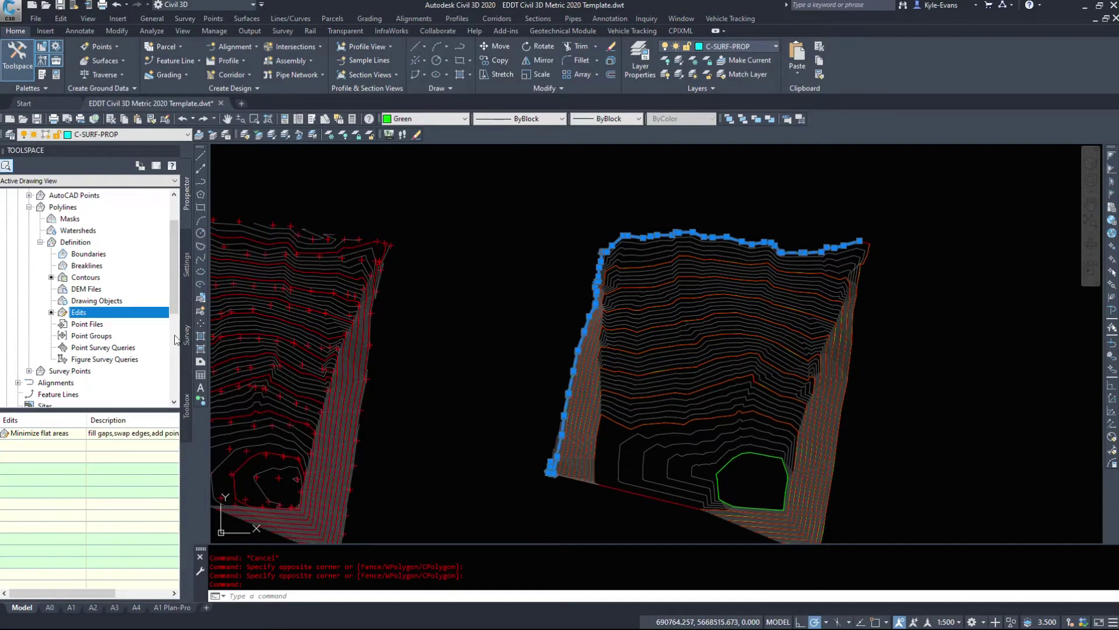
pyautogui.moveTo(590, 369); pyautogui.dragTo(644, 332, button='middle')
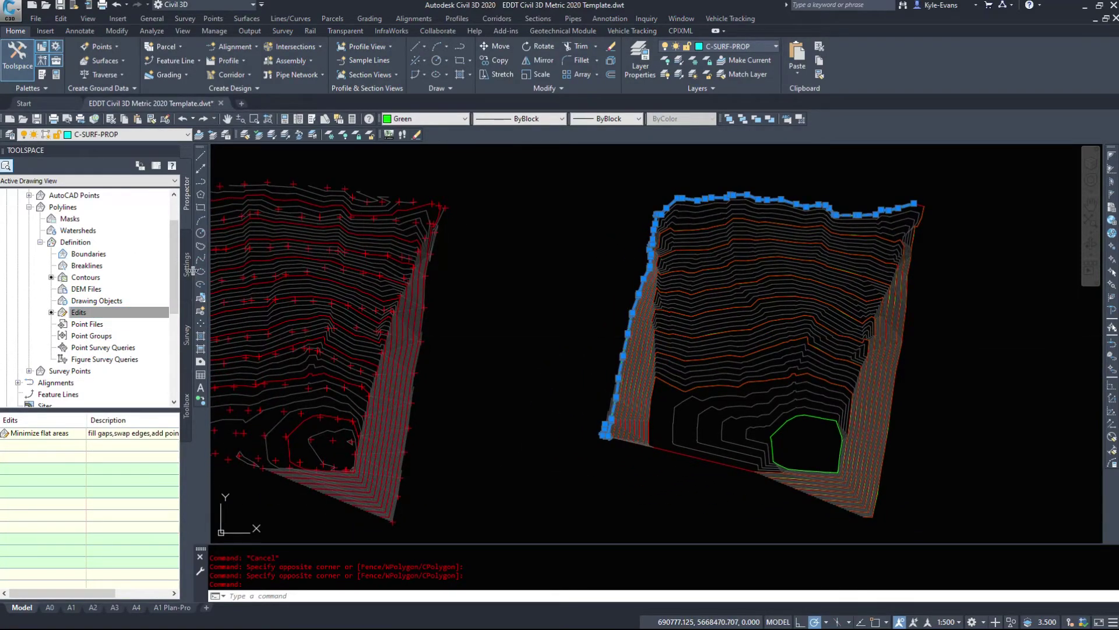
pyautogui.moveTo(193, 268); pyautogui.dragTo(223, 265)
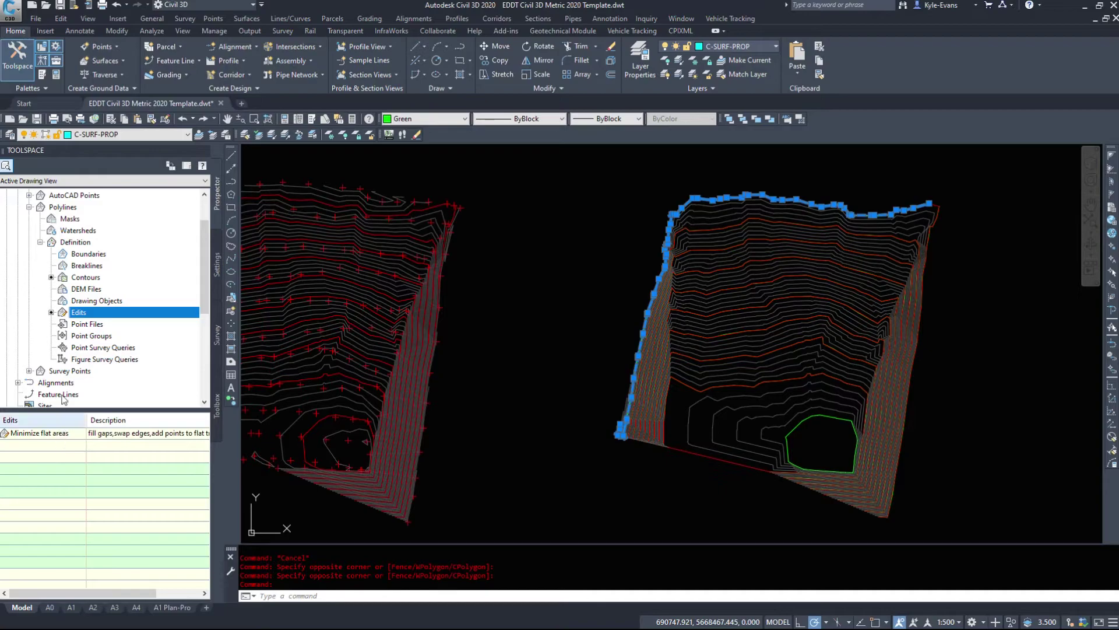
pyautogui.moveTo(436, 320)
pyautogui.moveTo(480, 274); pyautogui.dragTo(674, 280, button='middle')
pyautogui.press('Escape')
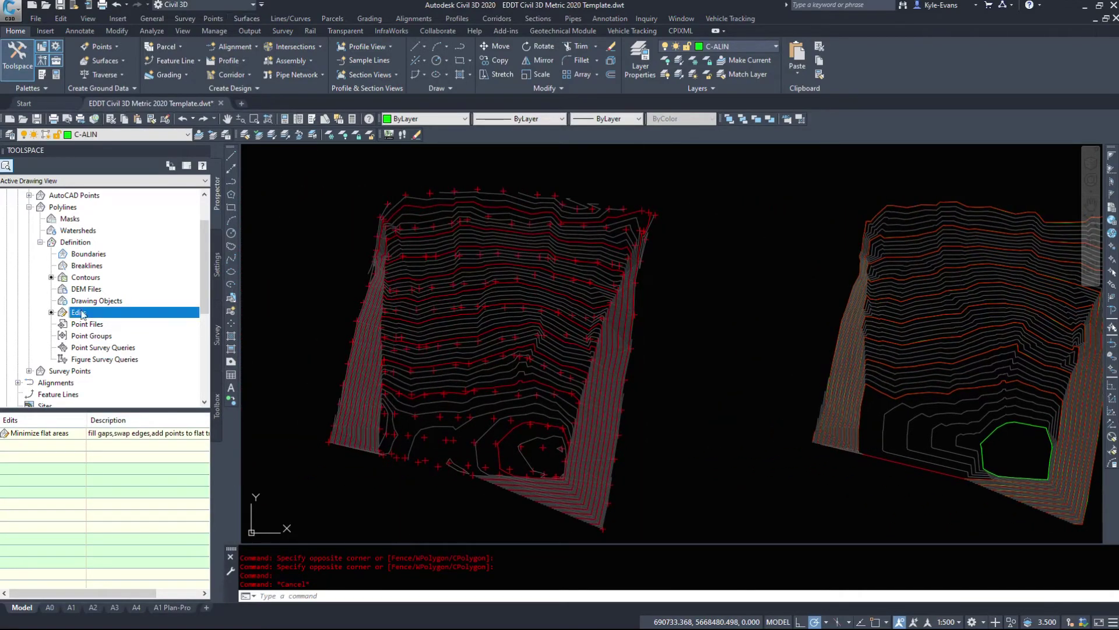
# Step: Review the list of definition operations in the Polylines surface properties, without changing anything
pyautogui.rightClick(57, 208)
pyautogui.click(591, 146)
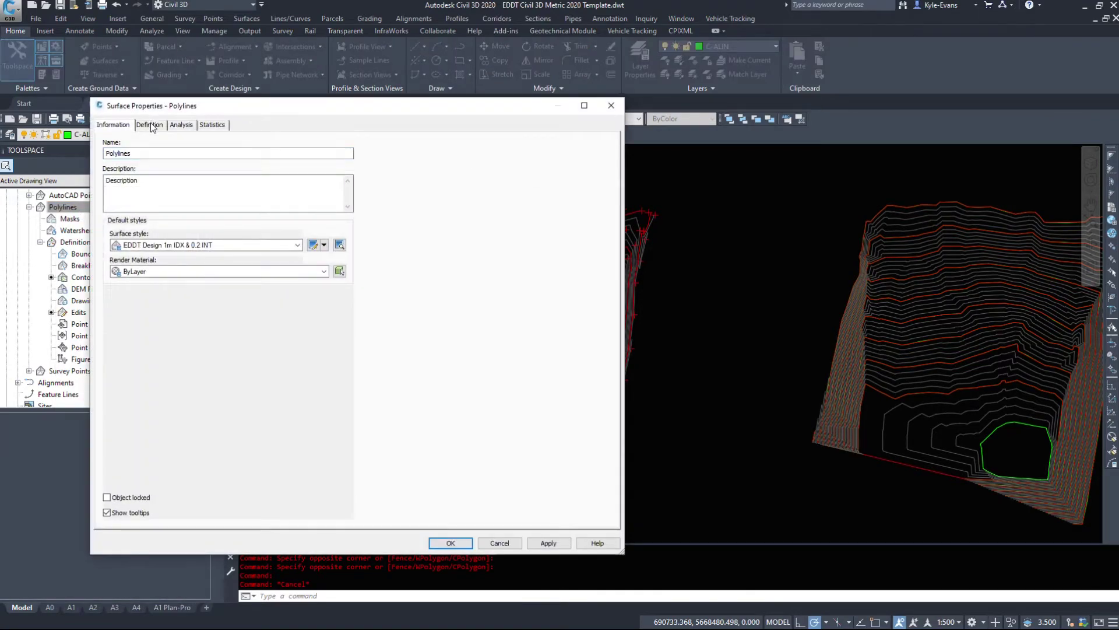
pyautogui.click(153, 127)
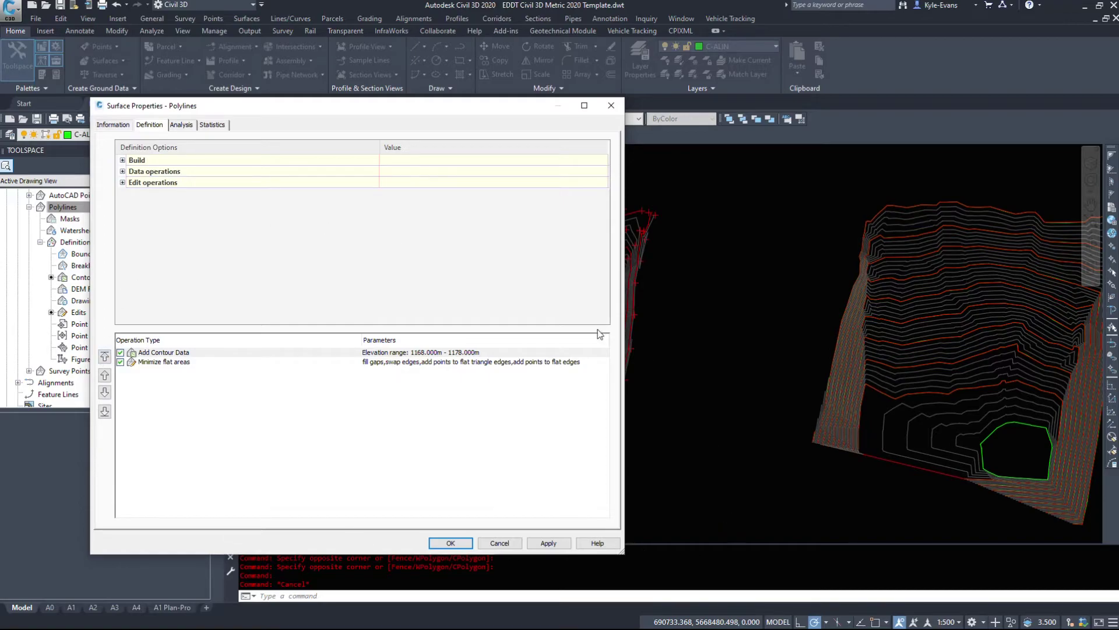
pyautogui.click(153, 352)
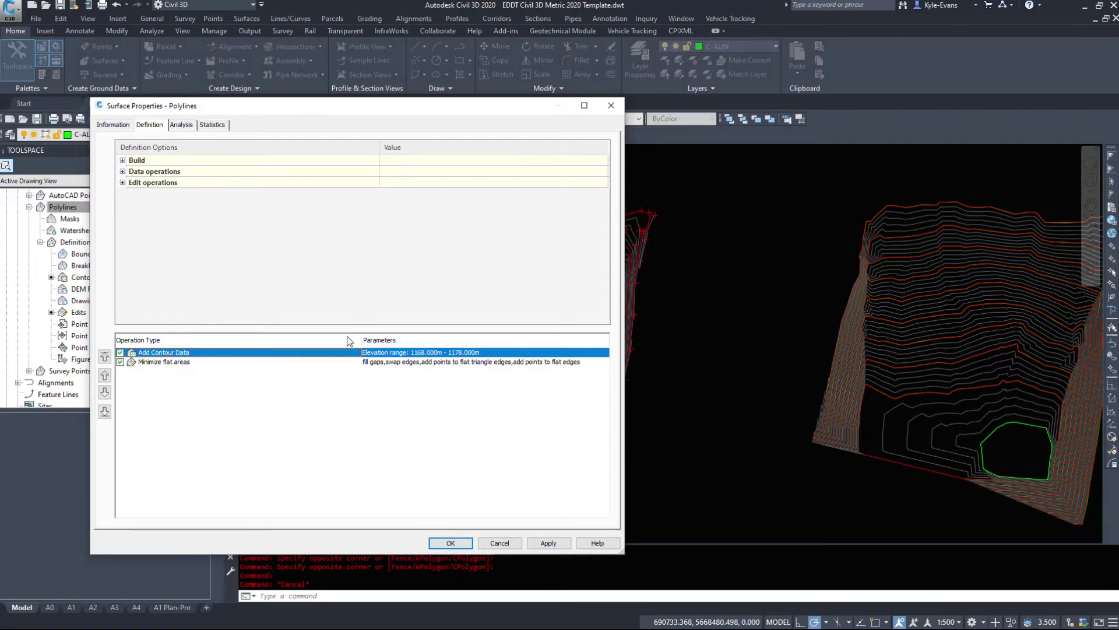
pyautogui.click(500, 543)
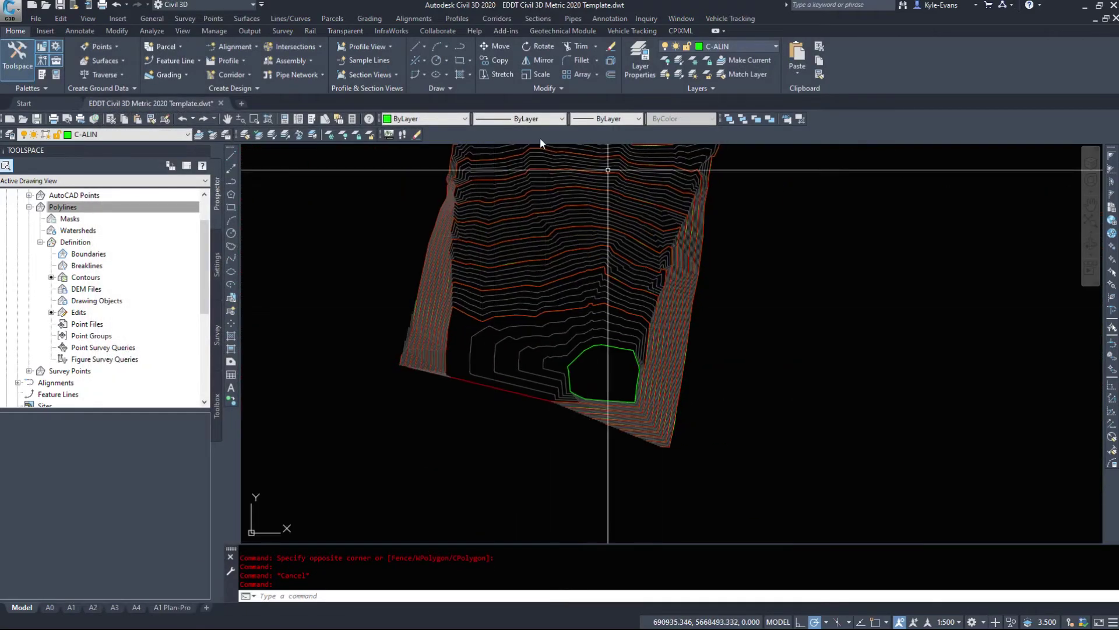
pyautogui.click(537, 272)
pyautogui.rightClick(537, 271)
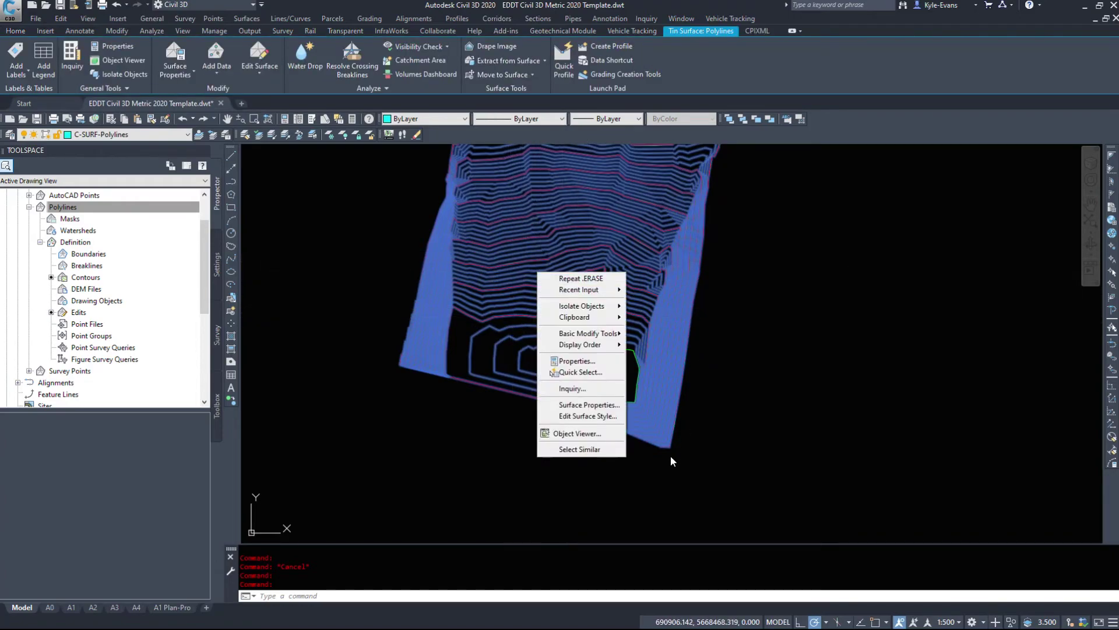
pyautogui.click(607, 419)
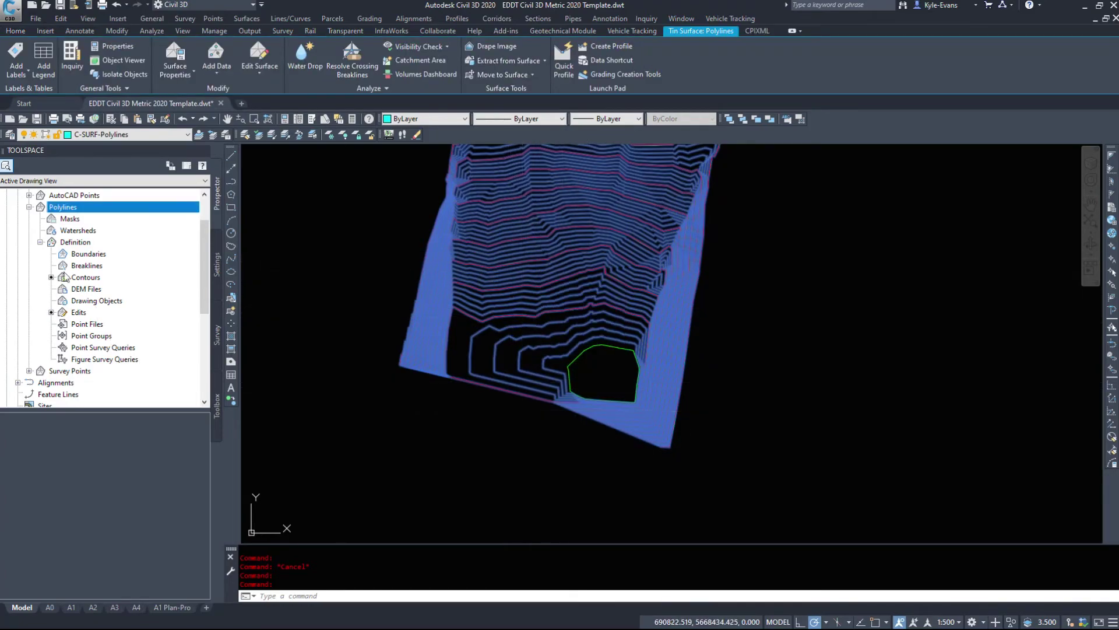
# Step: Begin a Smooth Surface edit on the Polylines surface with natural neighbor interpolation, using the whole surface as output region
pyautogui.click(81, 313)
pyautogui.rightClick(85, 314)
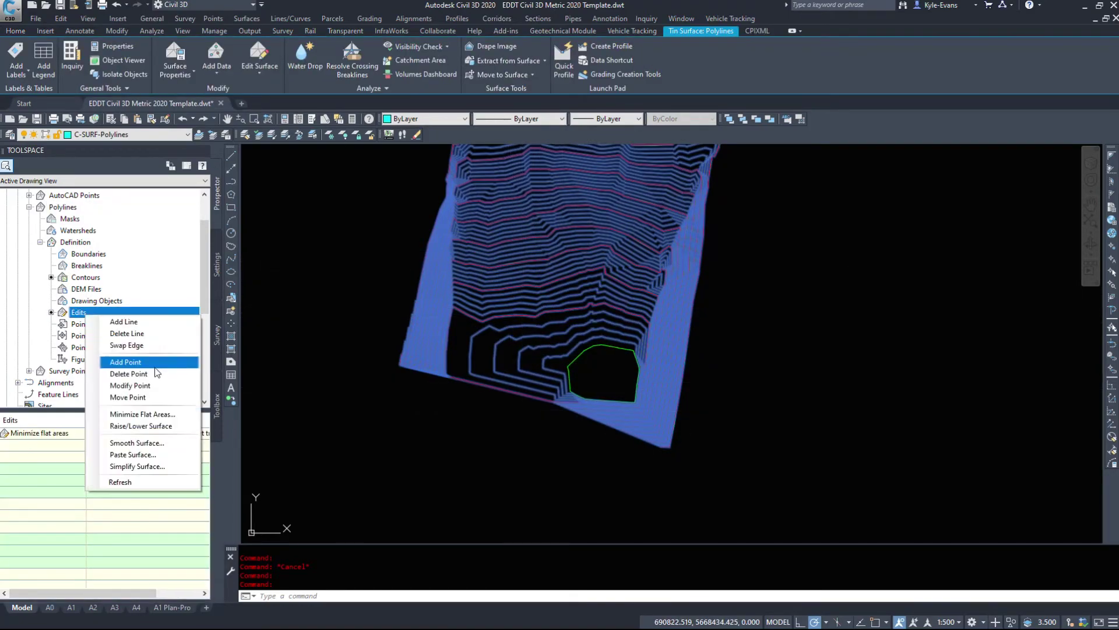
pyautogui.click(137, 443)
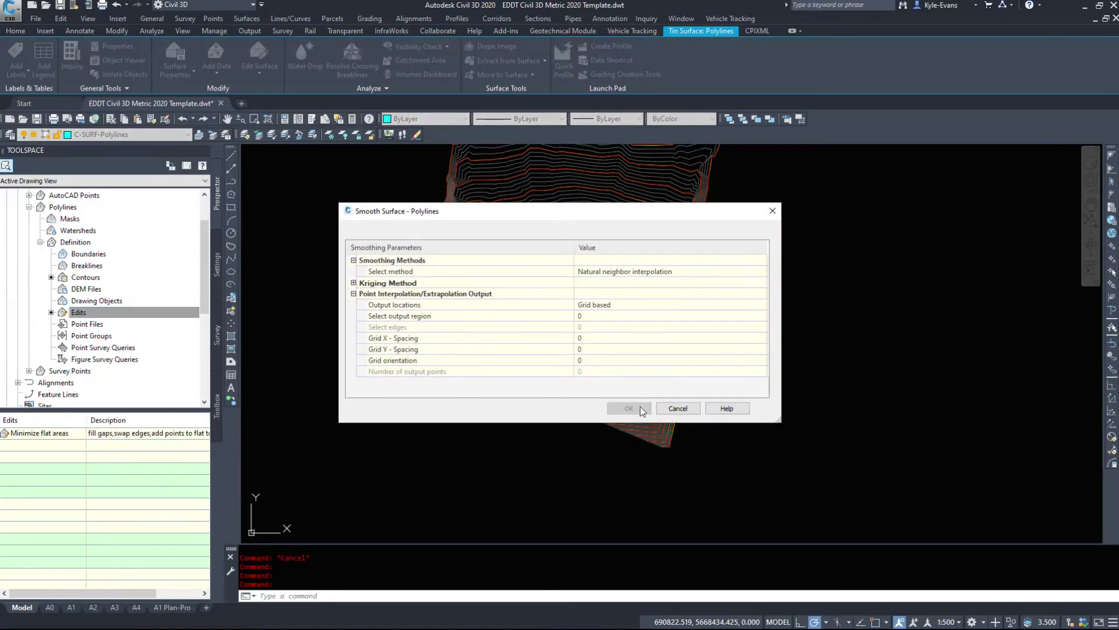
pyautogui.click(641, 273)
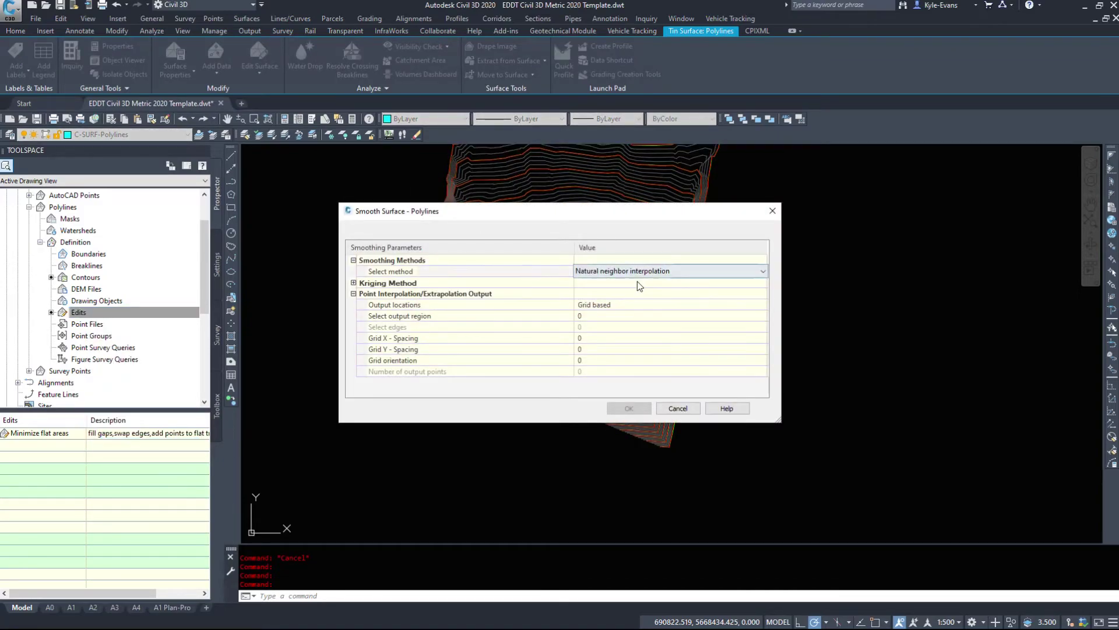
pyautogui.click(616, 306)
pyautogui.click(765, 316)
pyautogui.click(764, 316)
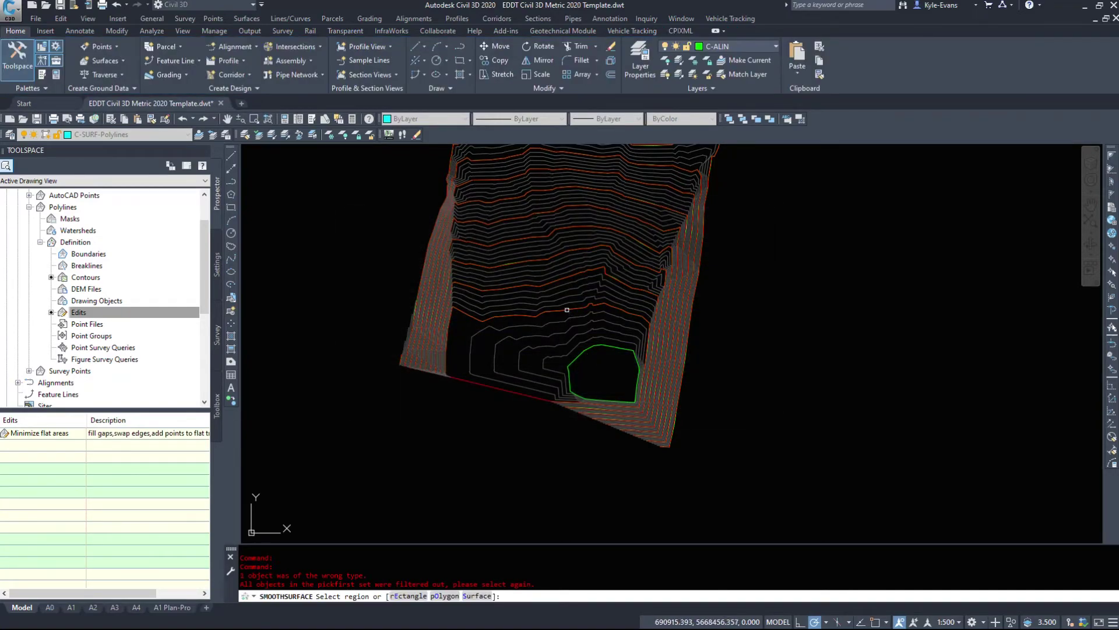
pyautogui.click(583, 311)
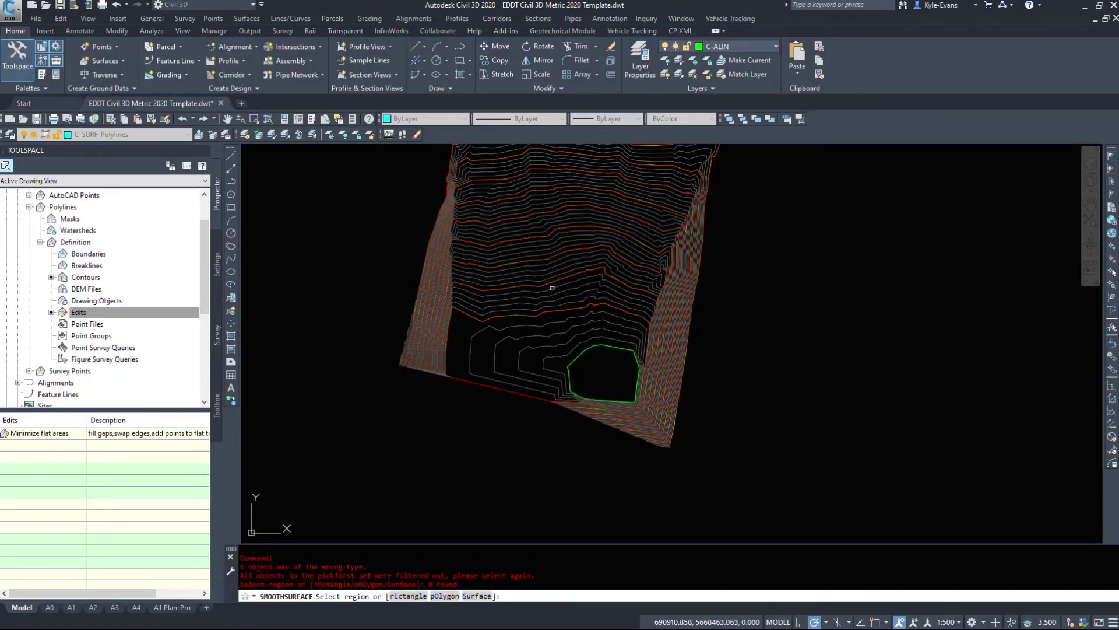
pyautogui.write('s')
pyautogui.press('Return')
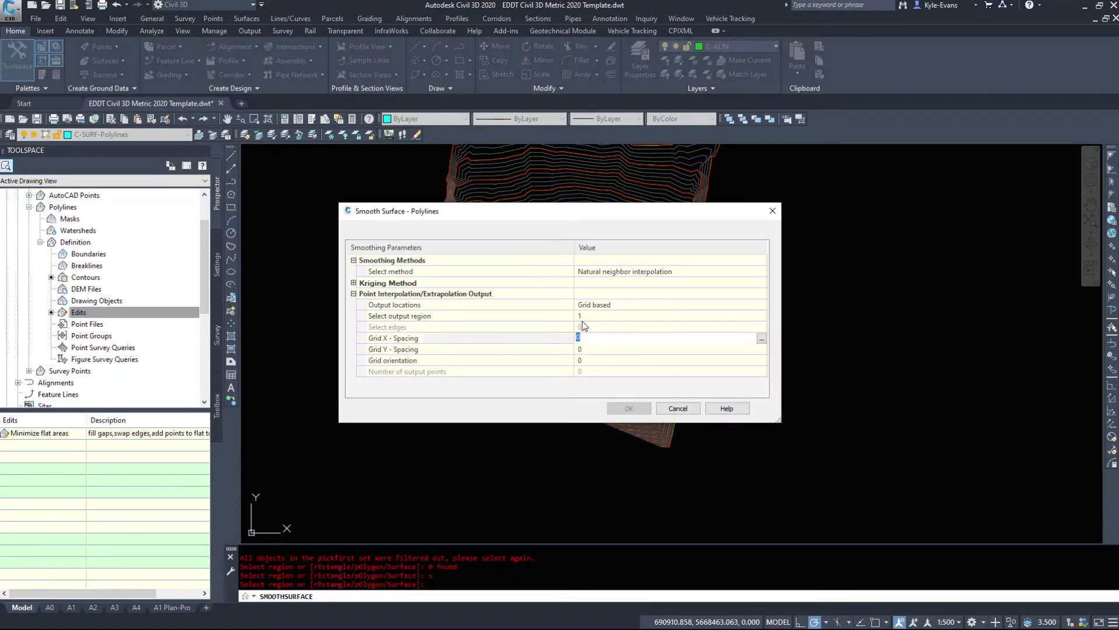
# Step: Set the smoothing output to random points with 32767 points over the whole surface, and apply the smoothing
pyautogui.click(673, 306)
pyautogui.click(674, 306)
pyautogui.click(658, 335)
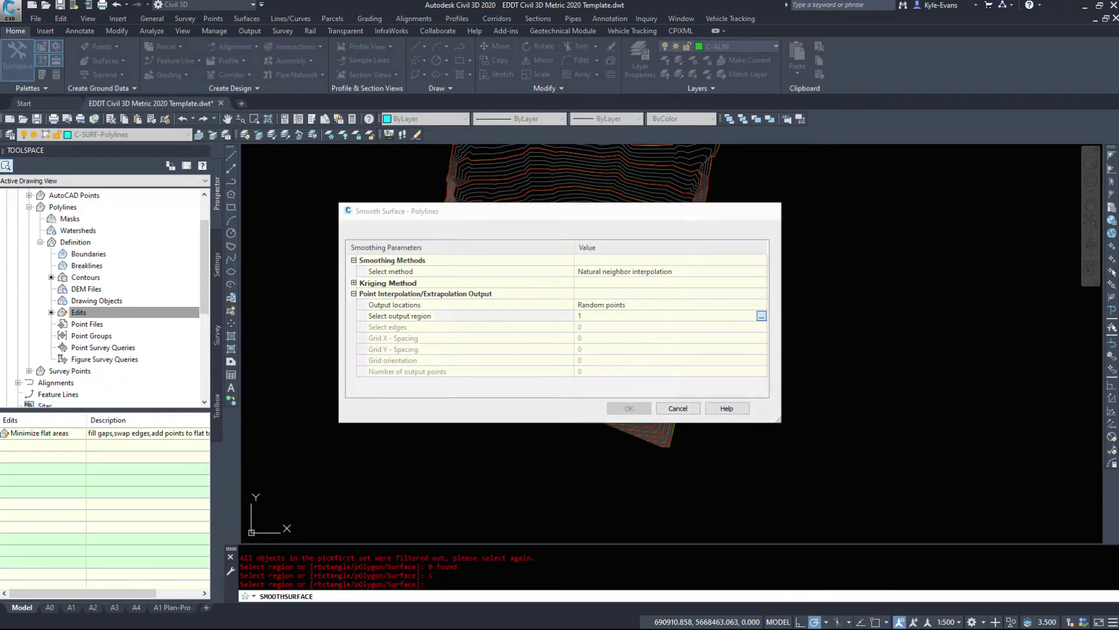
pyautogui.click(762, 317)
pyautogui.write('32767')
pyautogui.press('Return')
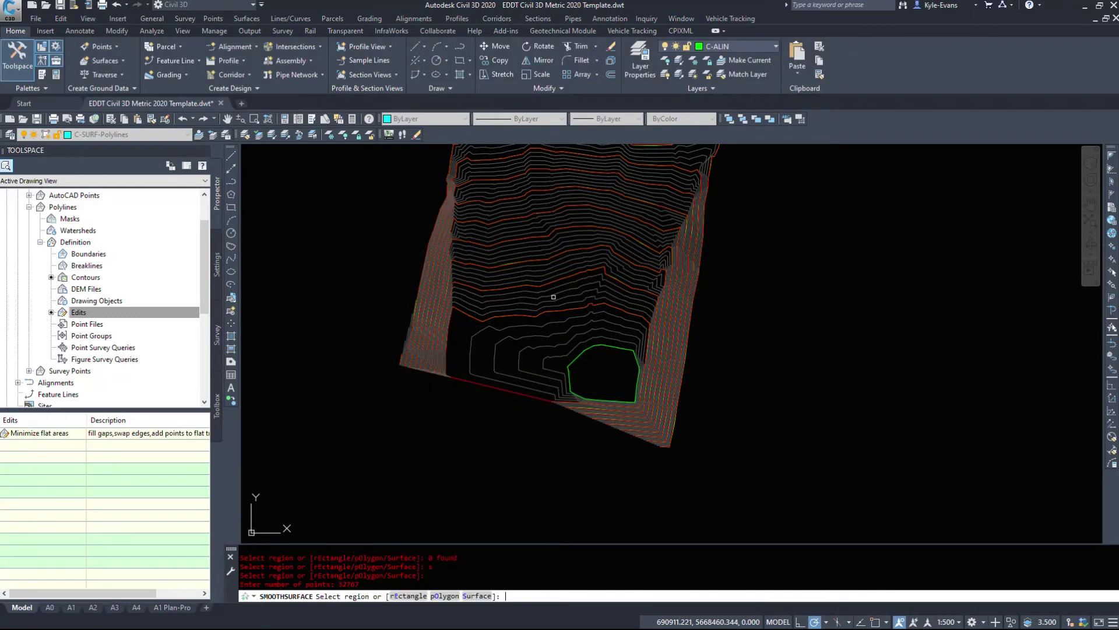
pyautogui.write('s')
pyautogui.press('Return')
pyautogui.press('Return')
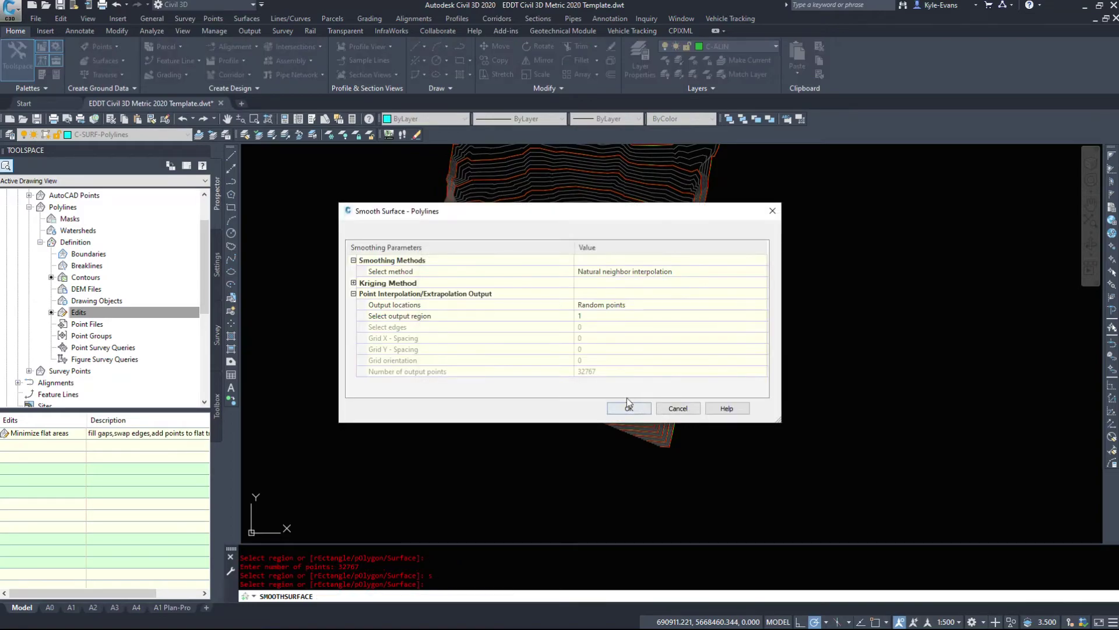
pyautogui.click(627, 407)
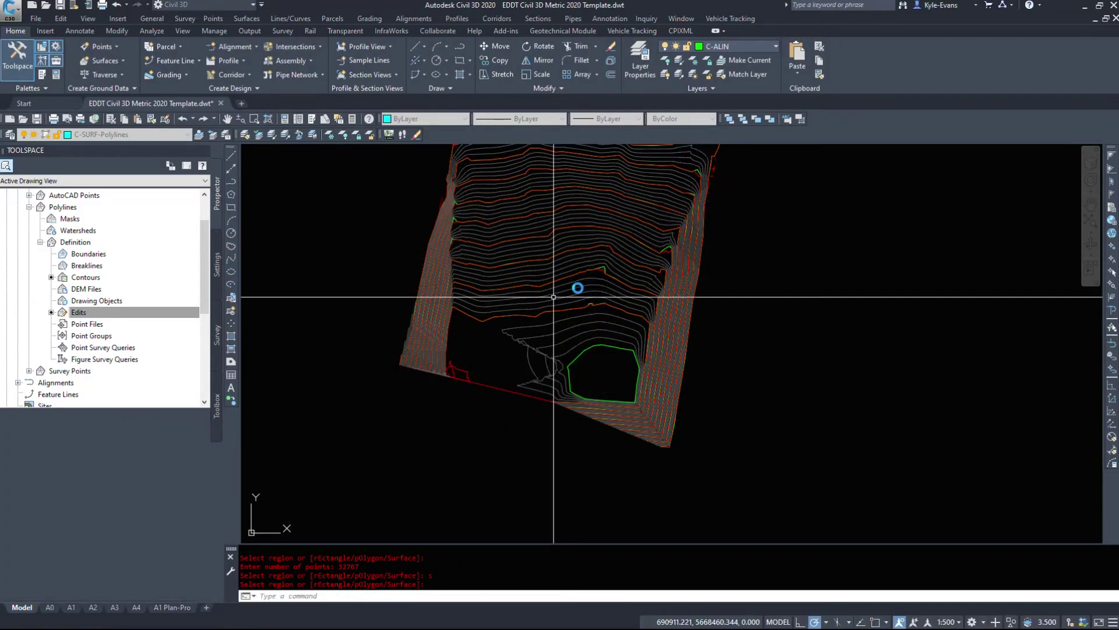
# Step: Examine the smoothed contours west of the closed green contour and the list of surface edits
pyautogui.scroll(5, 599, 283)
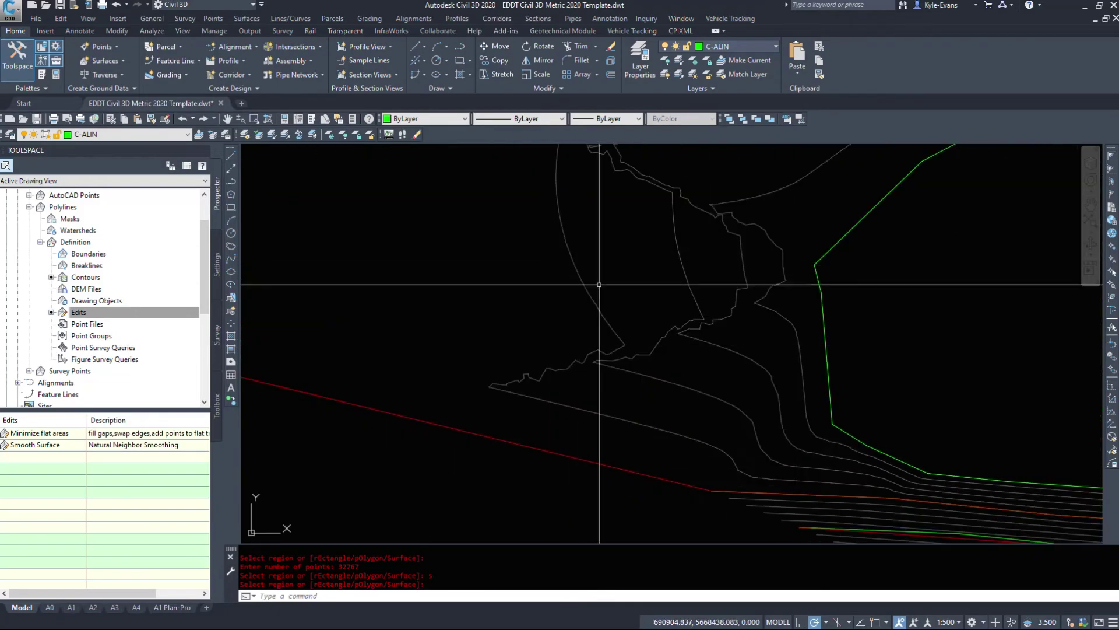
pyautogui.scroll(-2, 600, 325)
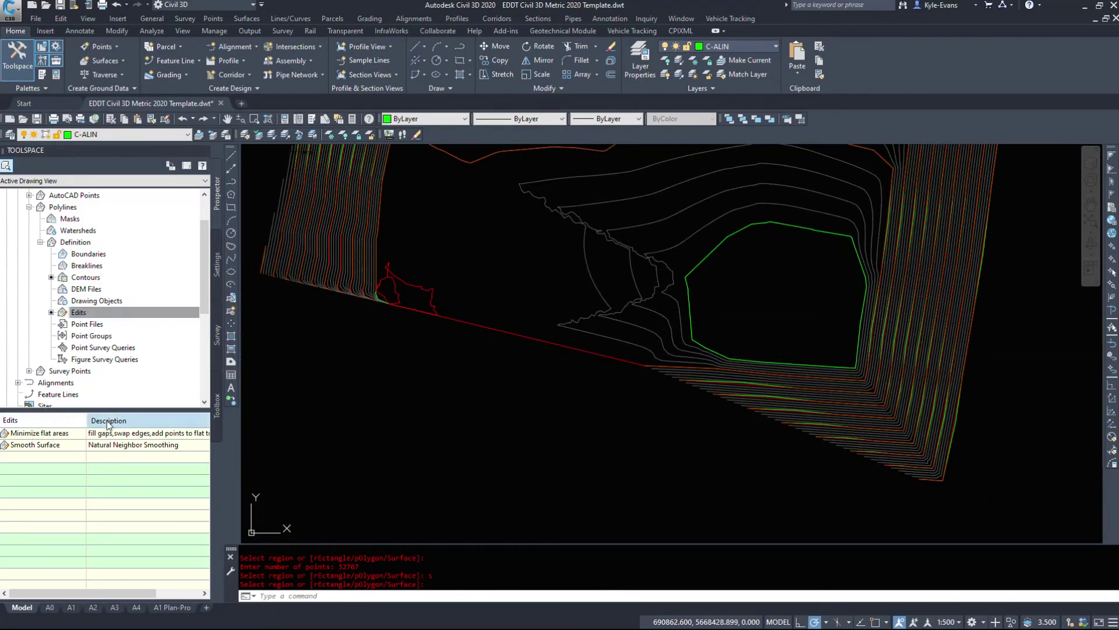
pyautogui.click(35, 420)
pyautogui.click(113, 421)
pyautogui.click(37, 433)
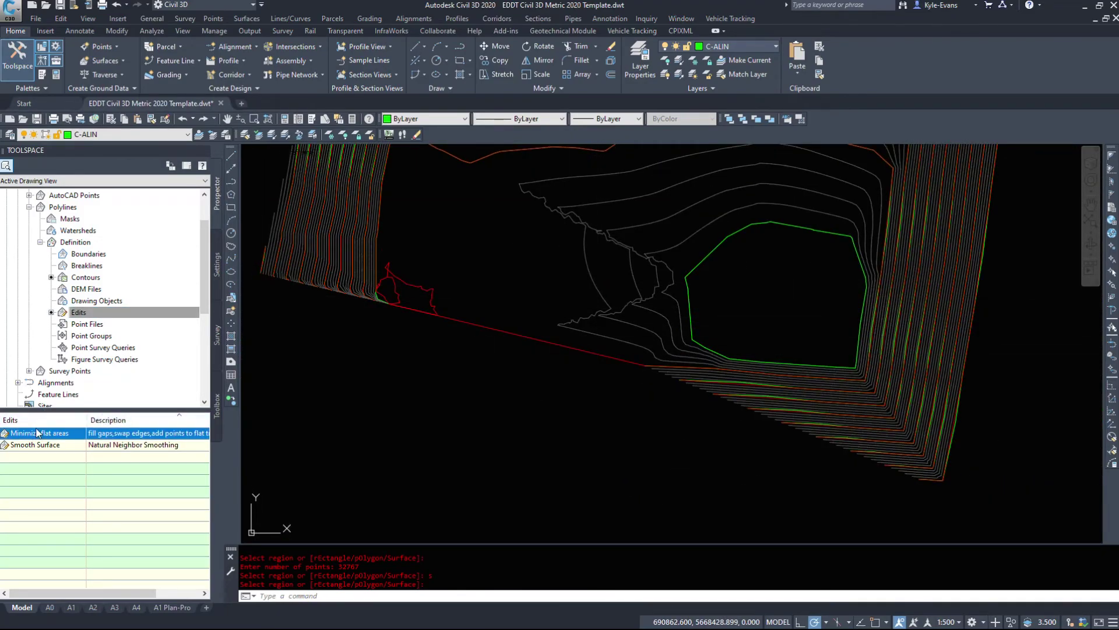
# Step: Disable the Minimize flat areas operation in the Polylines surface properties and rebuild the surface
pyautogui.rightClick(70, 207)
pyautogui.click(120, 213)
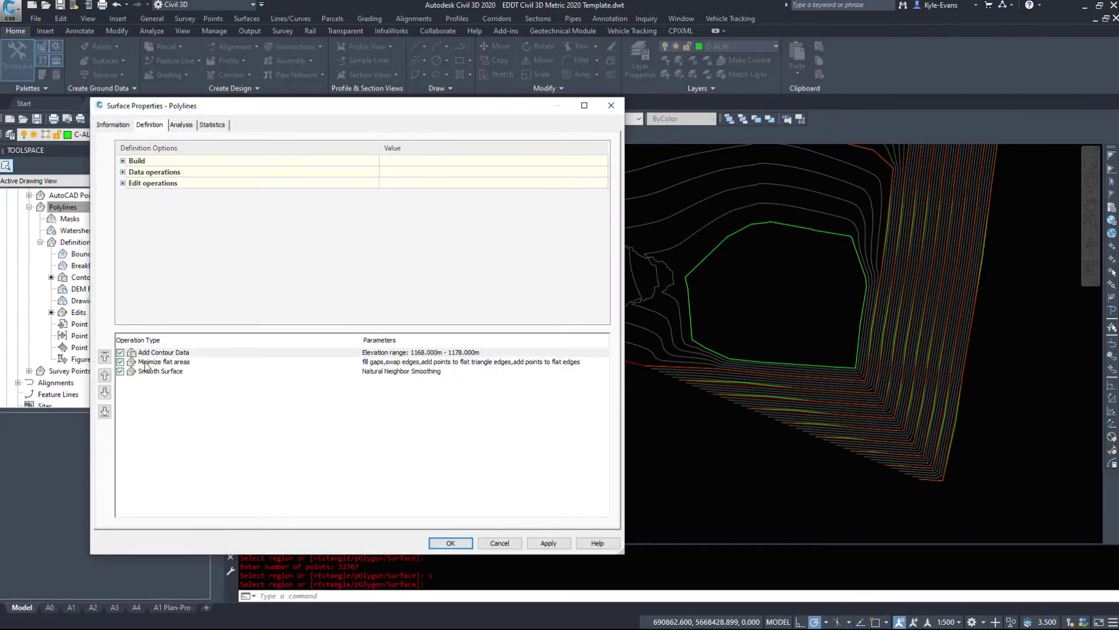
pyautogui.click(158, 371)
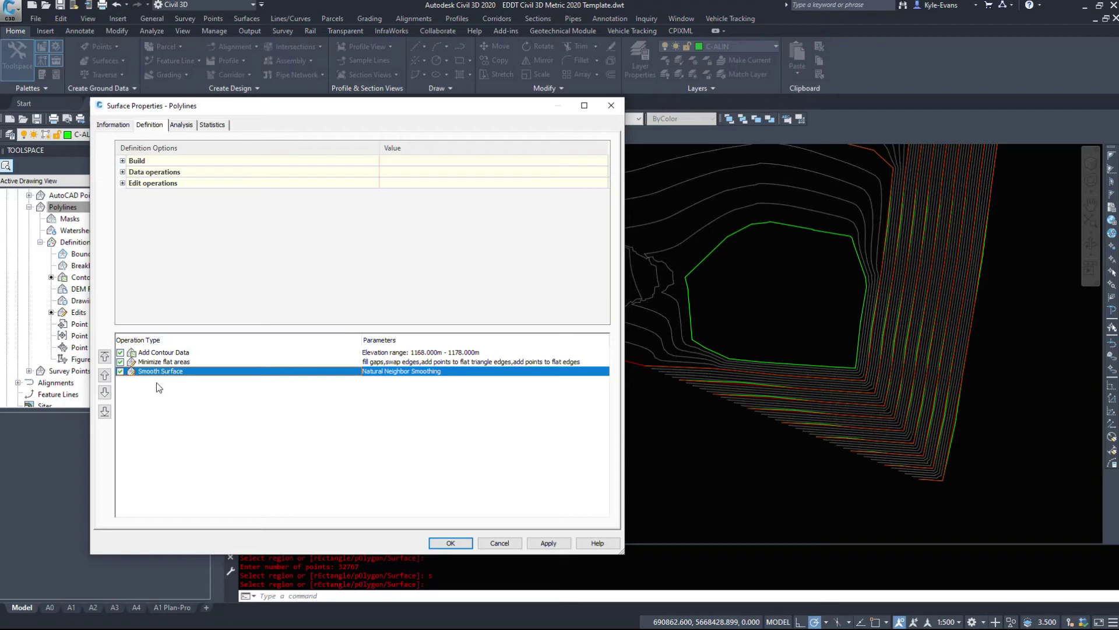
pyautogui.rightClick(156, 363)
pyautogui.click(120, 361)
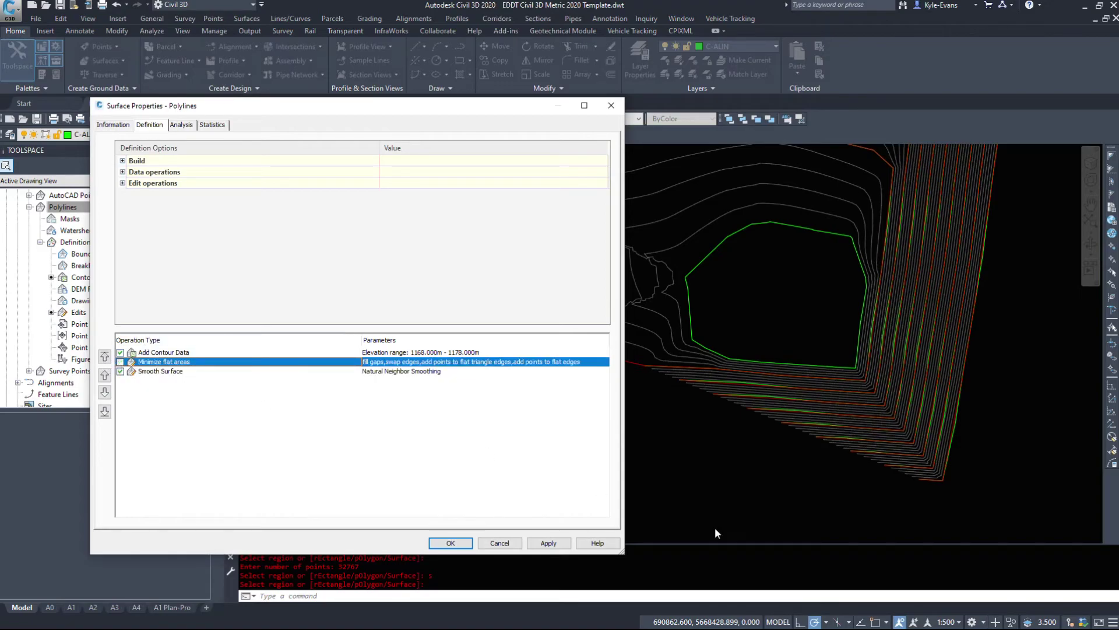
pyautogui.click(534, 547)
pyautogui.click(486, 288)
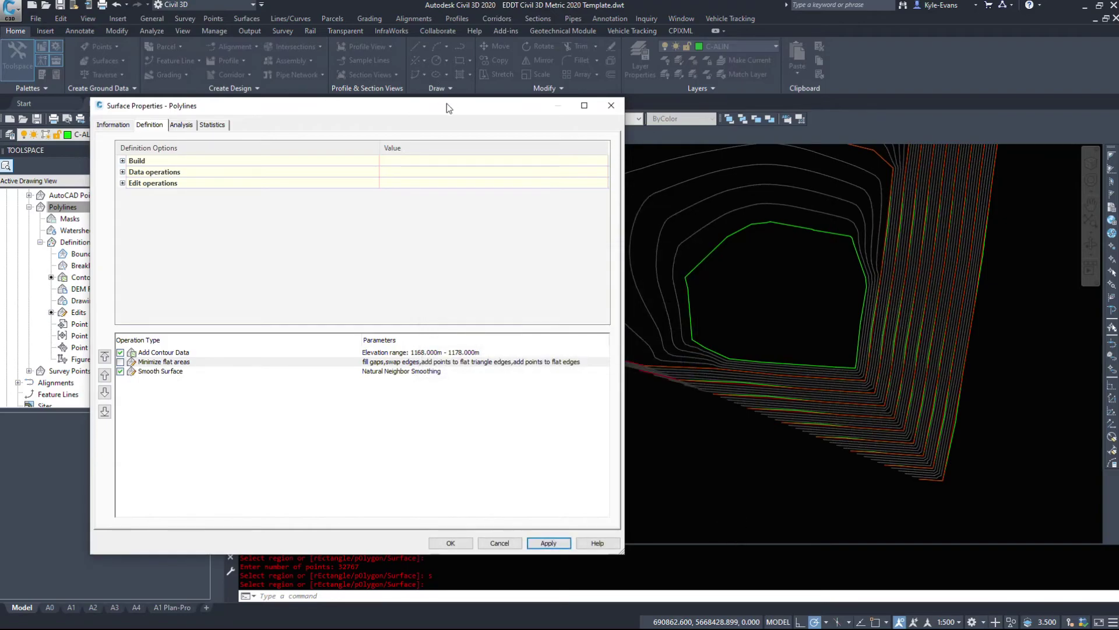
# Step: Re-enable Minimize flat areas, disable the Smooth Surface operation, and rebuild the Polylines surface
pyautogui.moveTo(447, 103)
pyautogui.mouseDown()
pyautogui.moveTo(103, 194)
pyautogui.moveTo(500, 238)
pyautogui.moveTo(429, 92)
pyautogui.mouseUp()
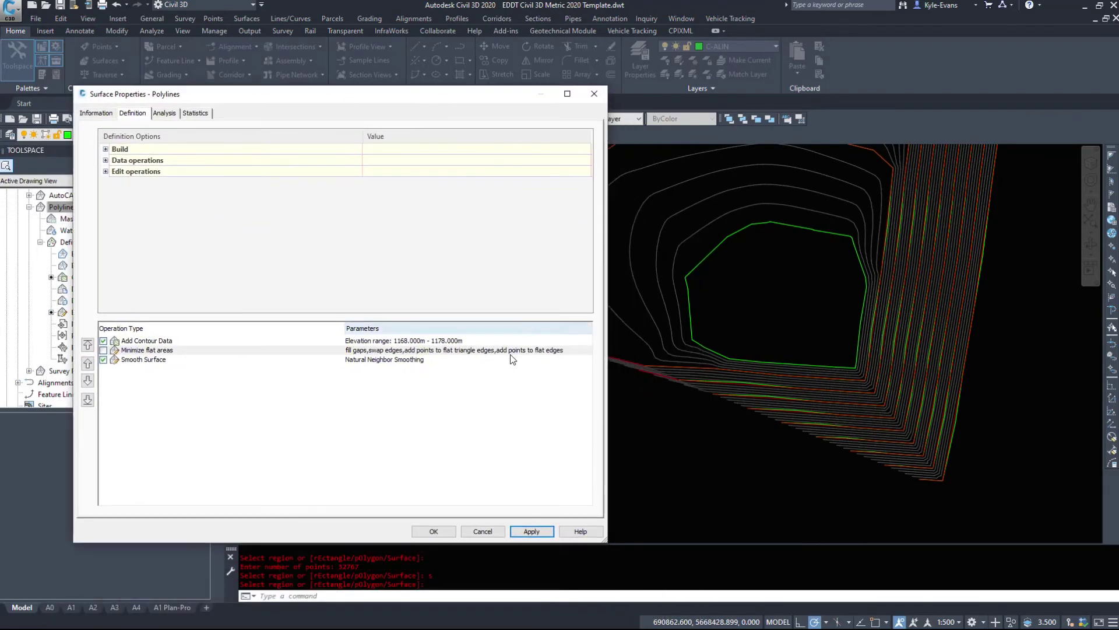
pyautogui.click(103, 351)
pyautogui.click(103, 360)
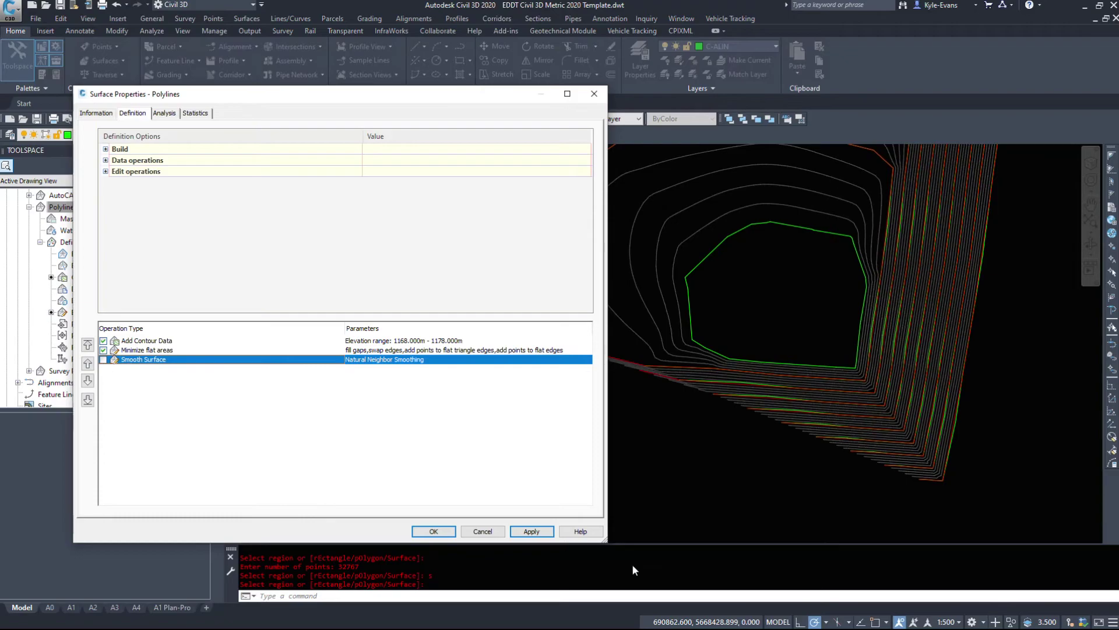
pyautogui.click(531, 532)
pyautogui.click(481, 287)
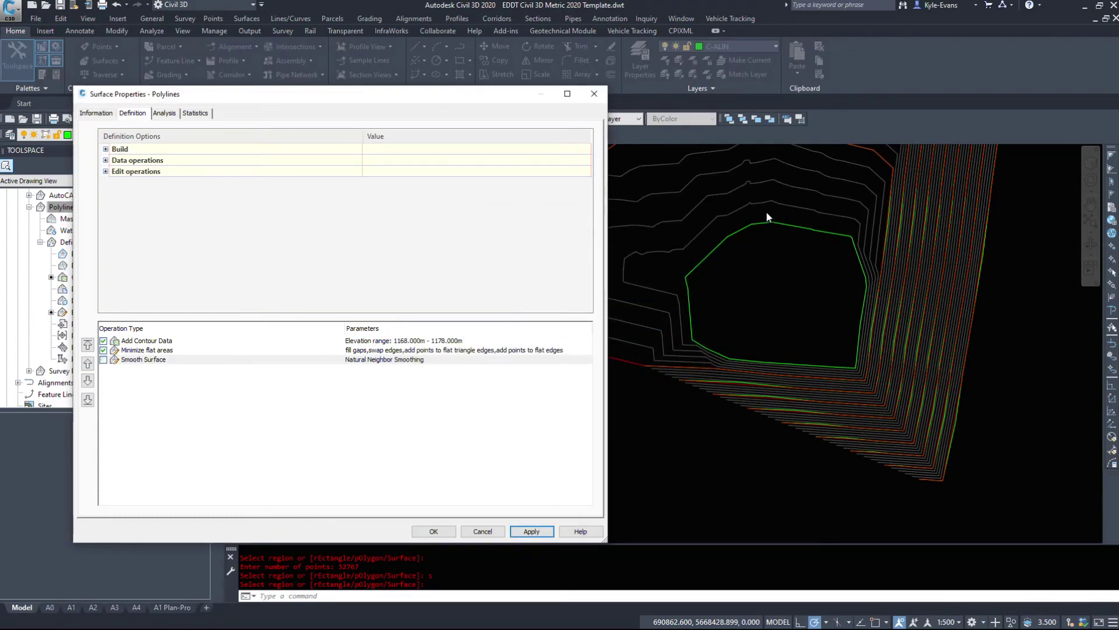
# Step: Remove the Smooth Surface operation from the Polylines surface definition and rebuild the surface
pyautogui.click(131, 363)
pyautogui.rightClick(135, 362)
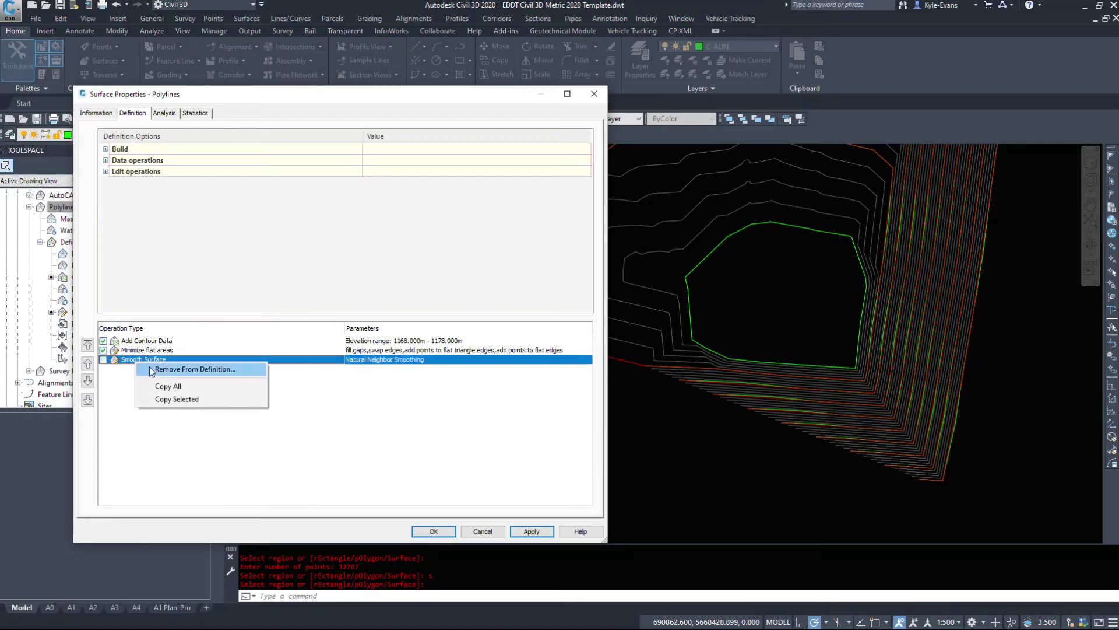
pyautogui.click(159, 369)
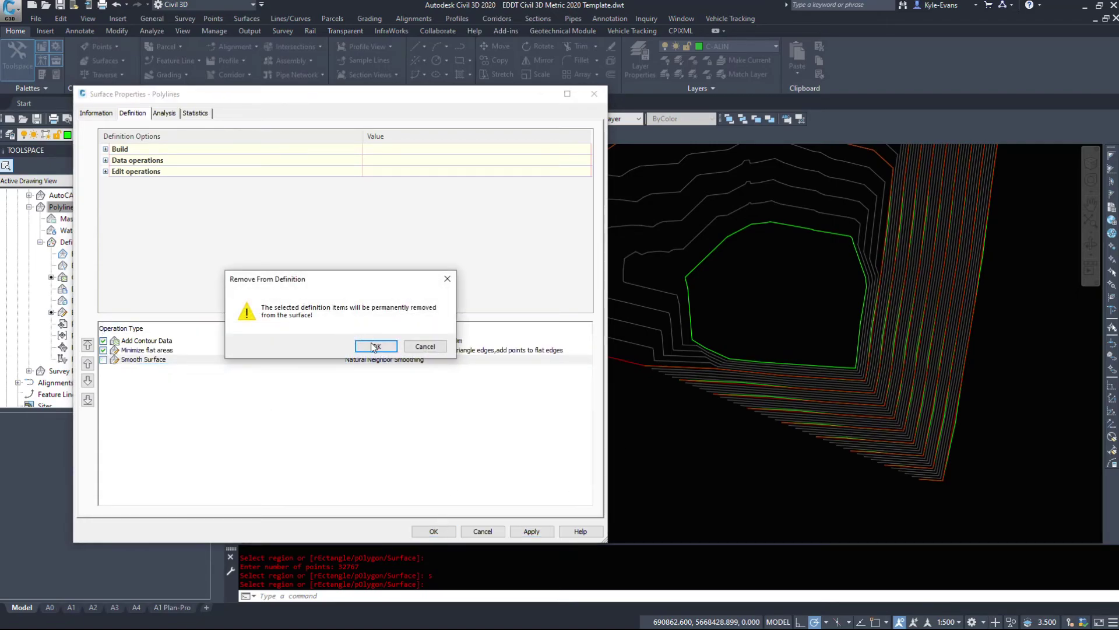
pyautogui.click(375, 347)
pyautogui.click(434, 531)
pyautogui.click(478, 289)
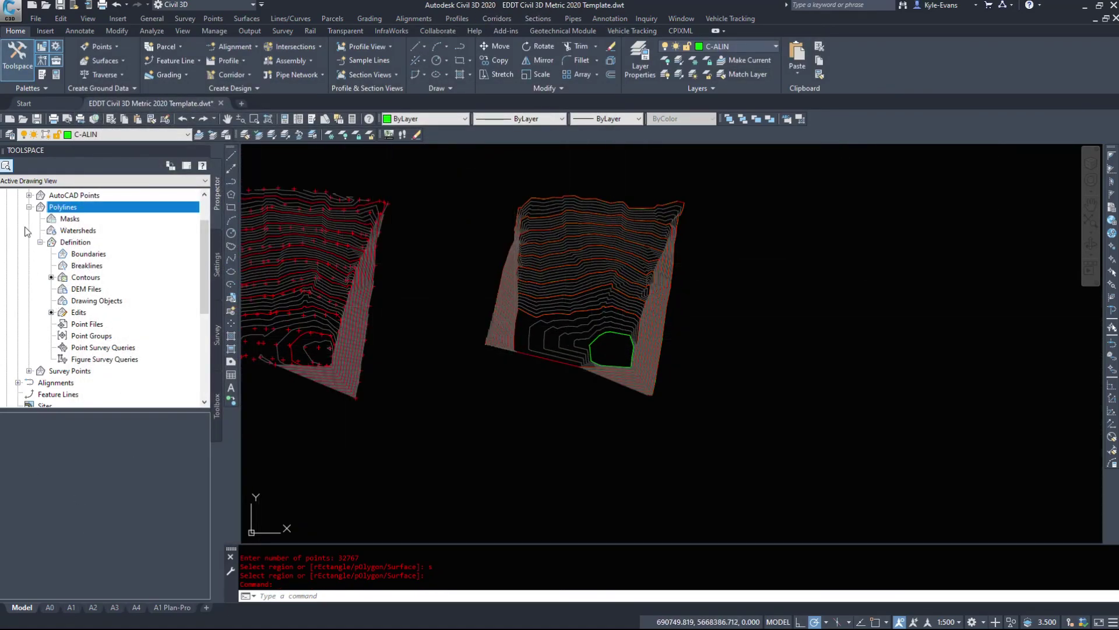
# Step: Review the Edits, Point Files and Point Groups entries of the Polylines surface definition, and view the three surfaces side by side
pyautogui.click(81, 313)
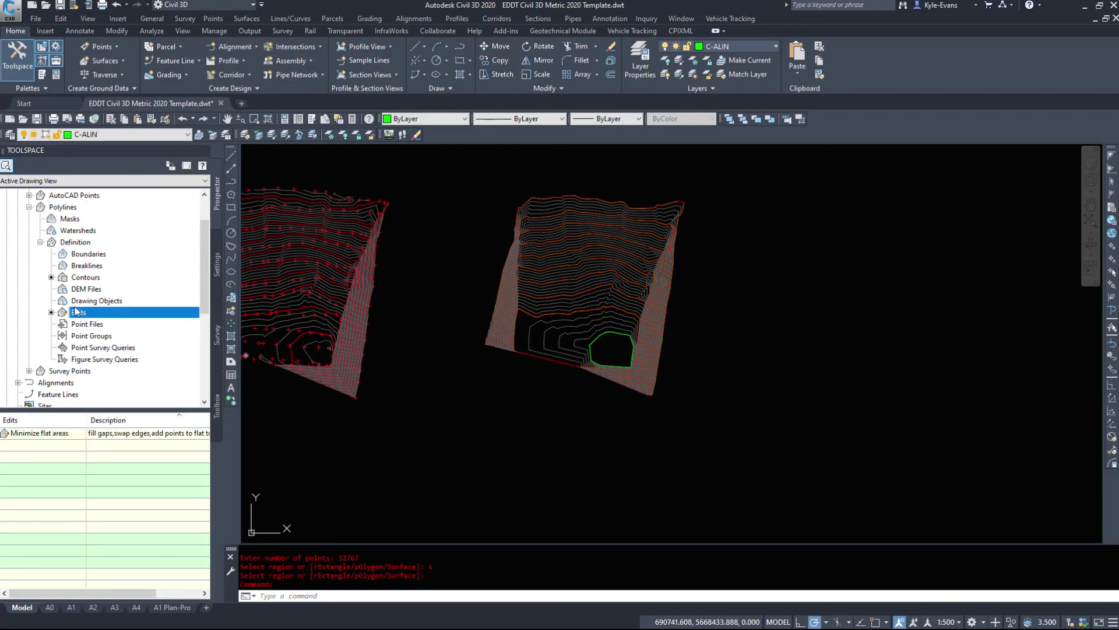
pyautogui.click(85, 324)
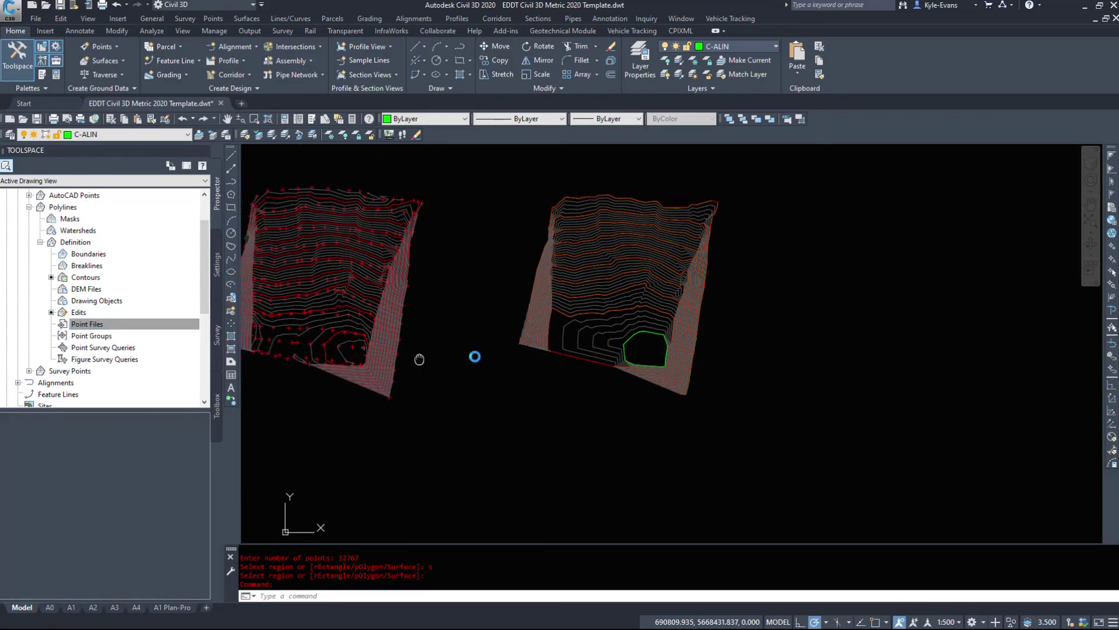
pyautogui.click(94, 337)
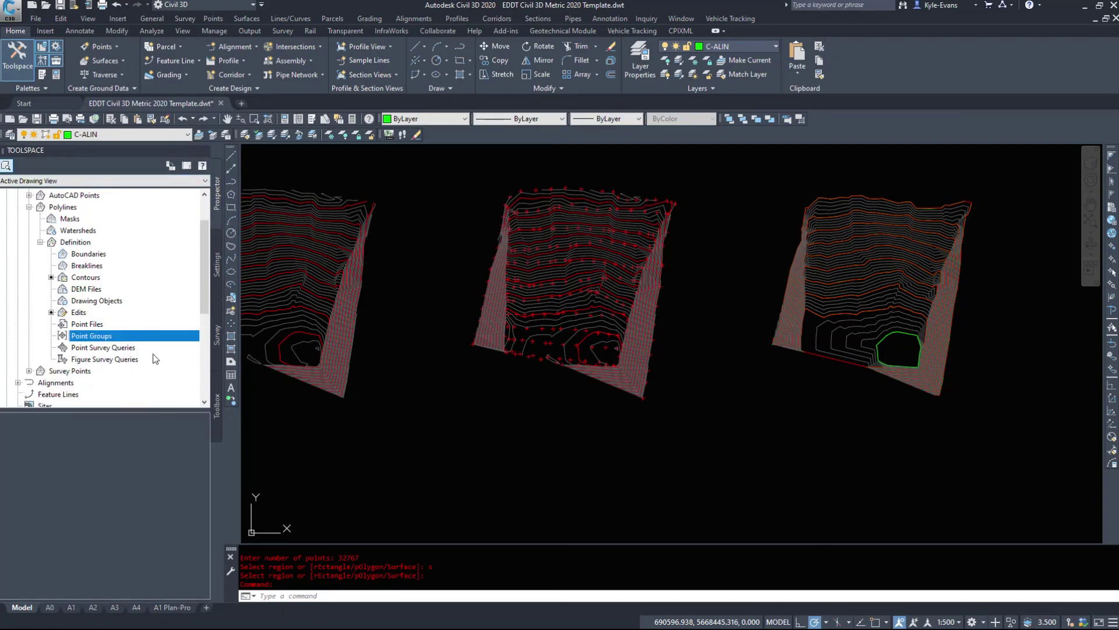
pyautogui.scroll(-5, 327, 379)
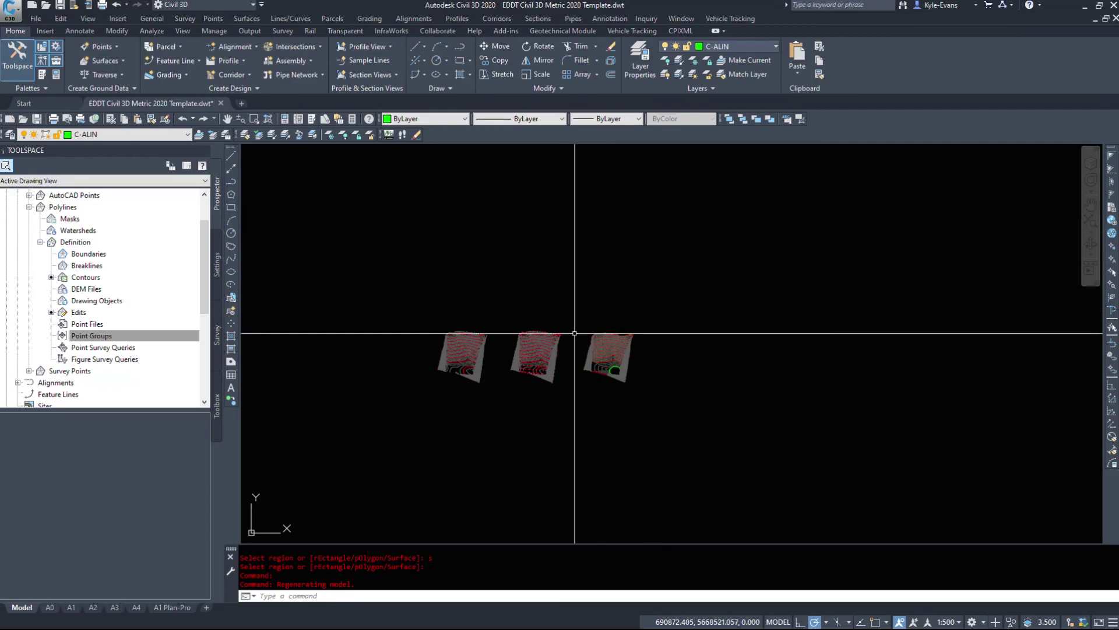
pyautogui.scroll(4, 554, 332)
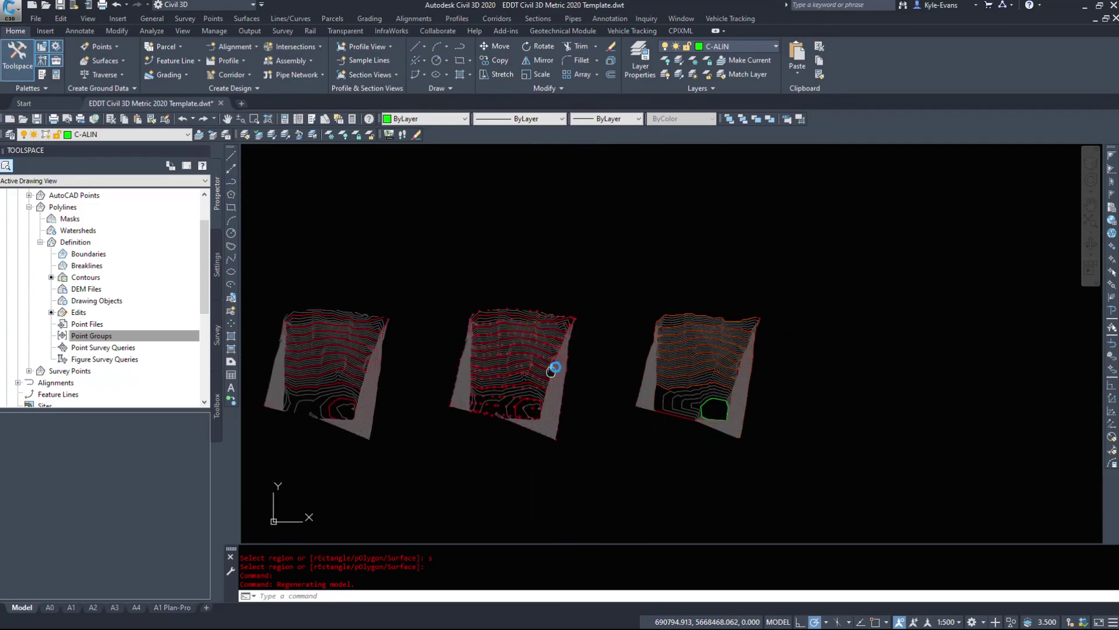
pyautogui.moveTo(554, 367); pyautogui.dragTo(580, 352, button='middle')
pyautogui.click(247, 18)
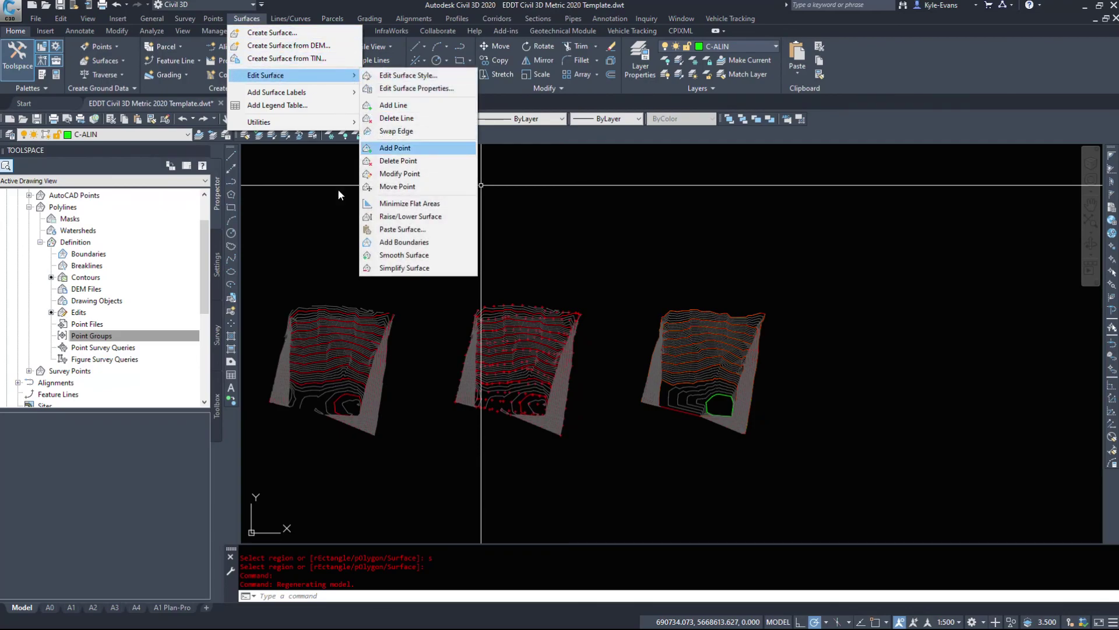
pyautogui.click(282, 105)
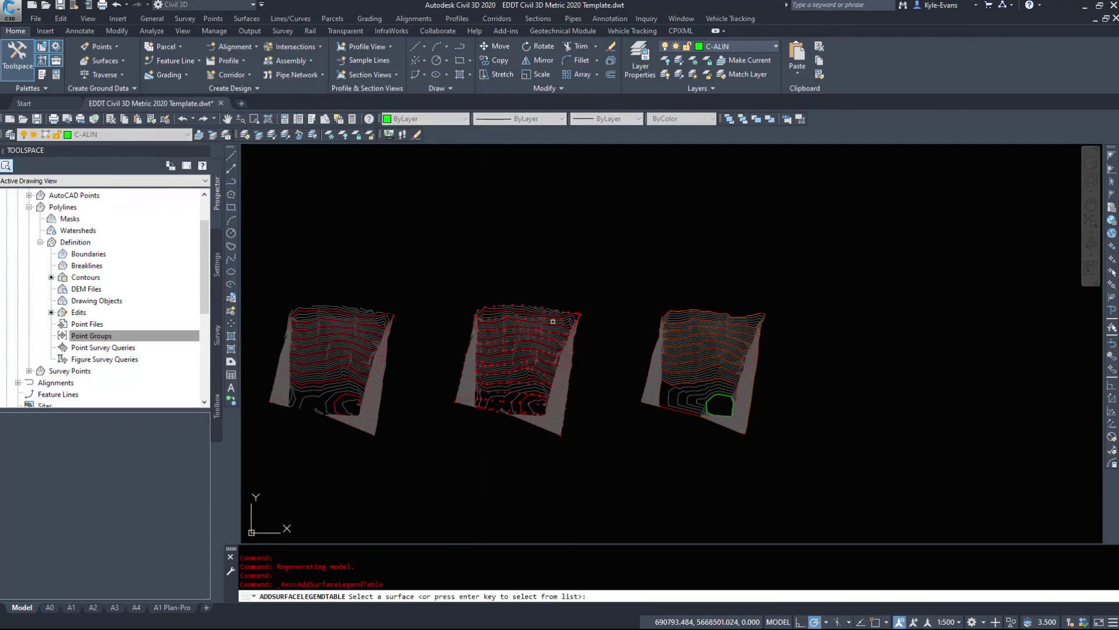
pyautogui.press('Escape')
pyautogui.click(247, 19)
pyautogui.click(277, 103)
pyautogui.press('Escape')
pyautogui.click(249, 19)
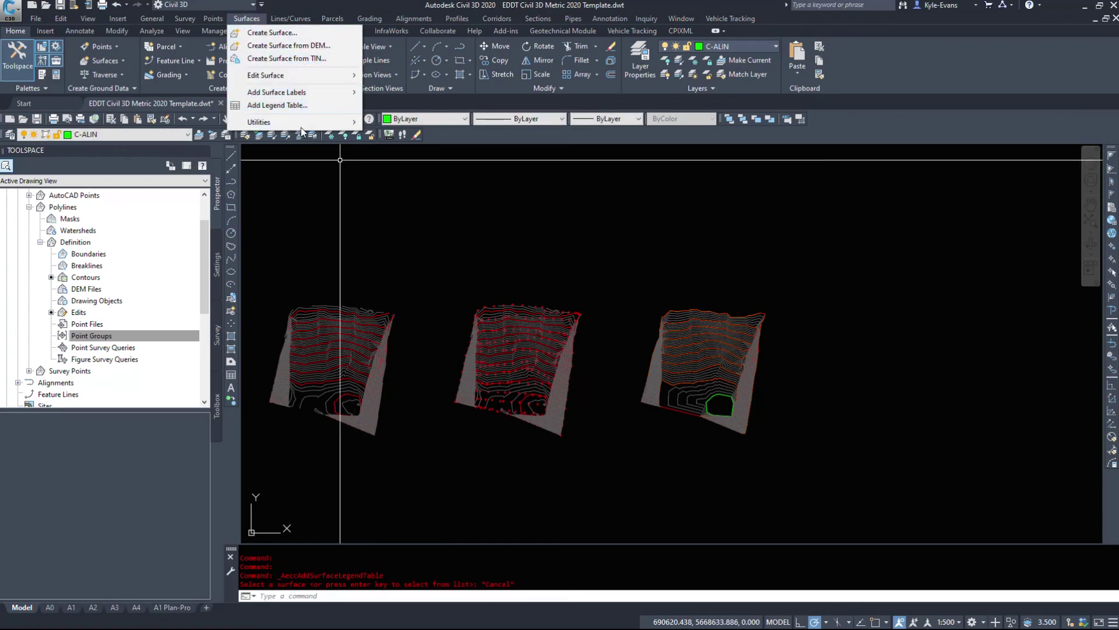
pyautogui.click(699, 246)
pyautogui.click(699, 247)
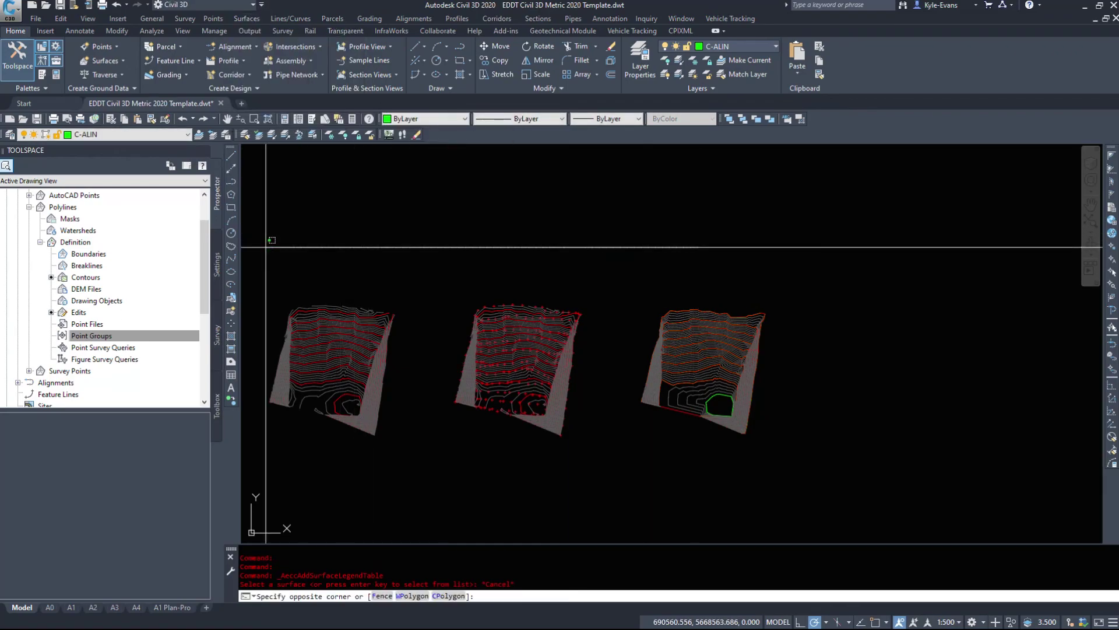